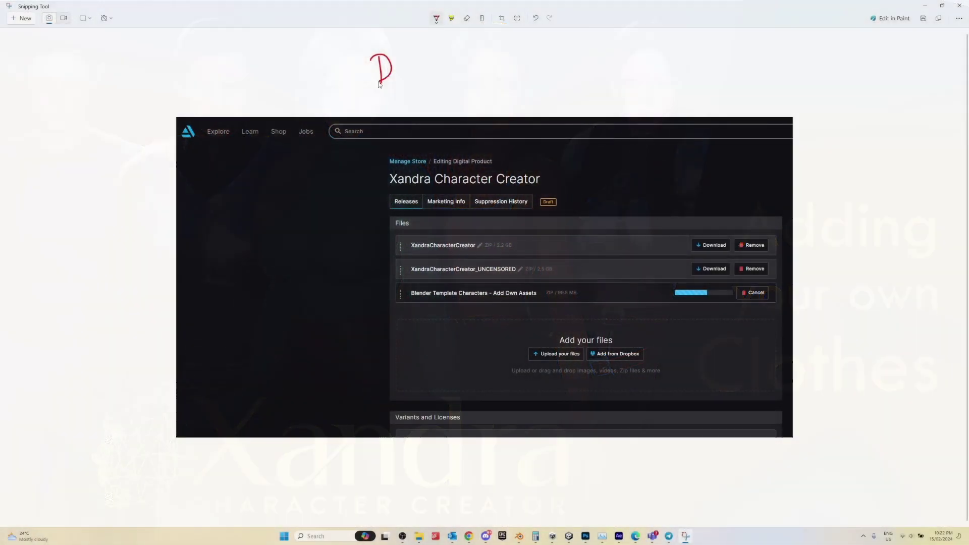
Handwrite 'Downloads' in red, draw an arrow down, and circle the Blender Template Characters file row.
mouse_move(402, 75)
mouse_down()
mouse_move(393, 77)
mouse_move(463, 81)
mouse_up()
drag(472, 74, 486, 82)
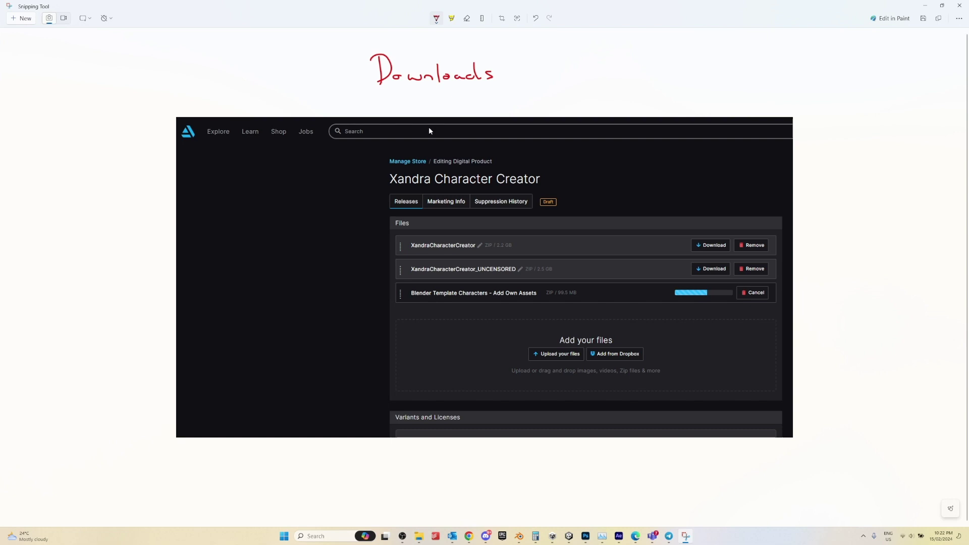
drag(386, 95, 349, 223)
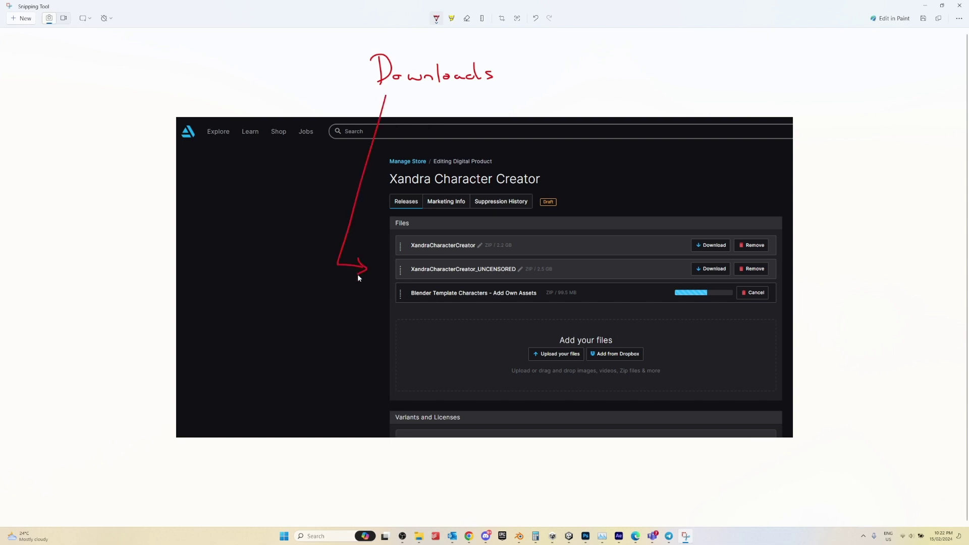
mouse_move(552, 283)
mouse_down()
mouse_move(392, 292)
mouse_move(529, 317)
mouse_up()
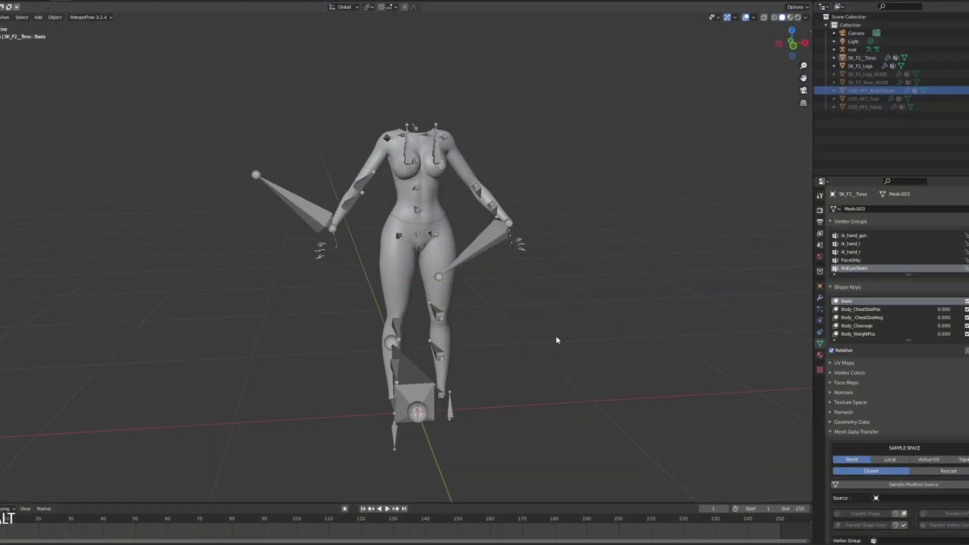
Orbit around the posed character and look through the File menu's import options.
middle_drag(511, 175, 435, 126)
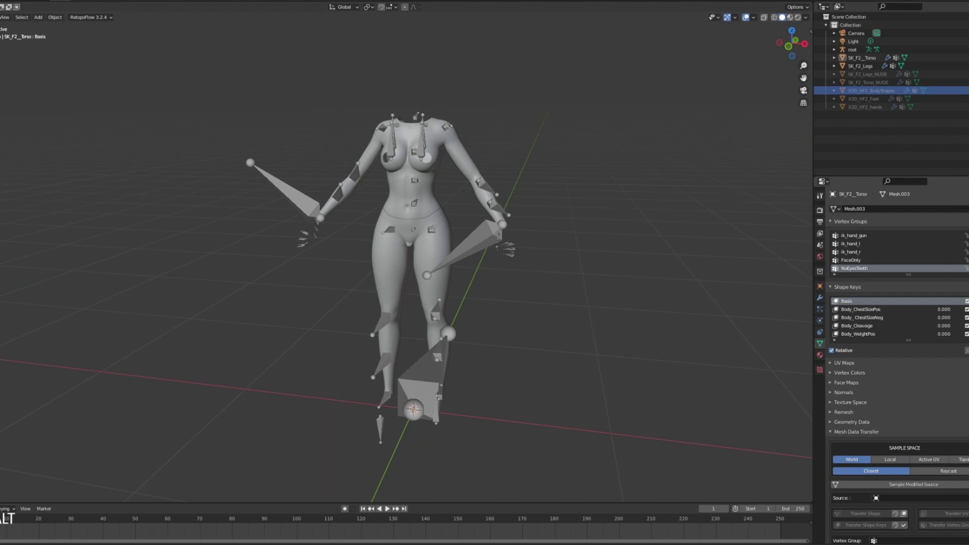
key(shift)
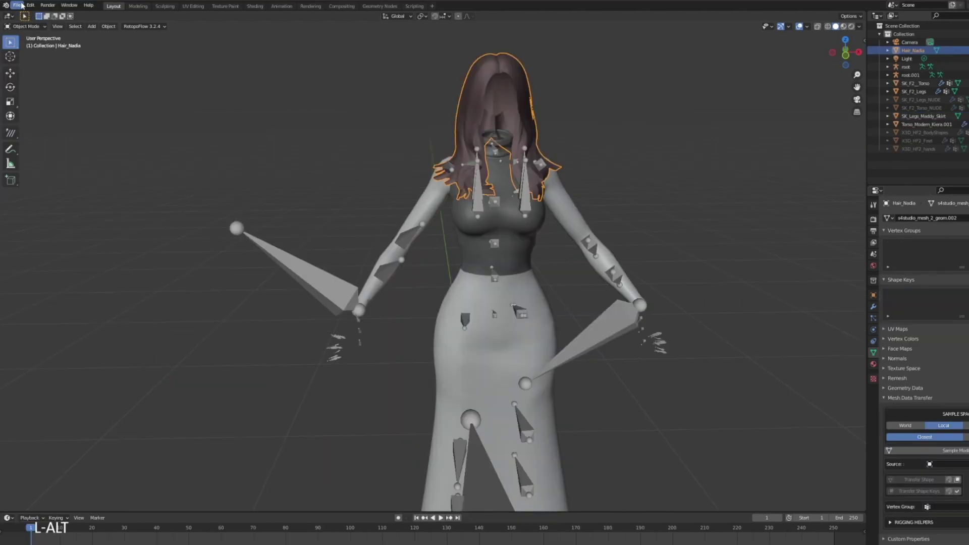
click(20, 6)
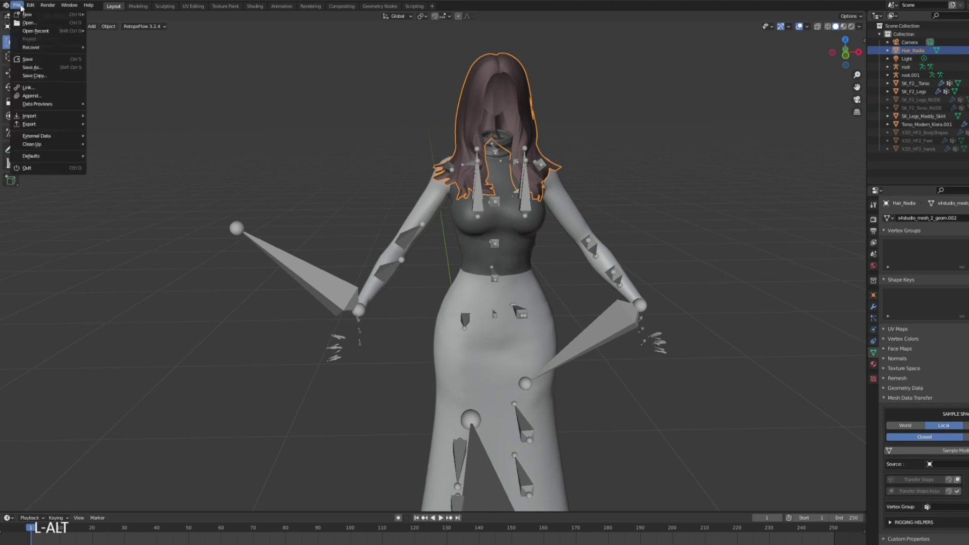
mouse_move(51, 119)
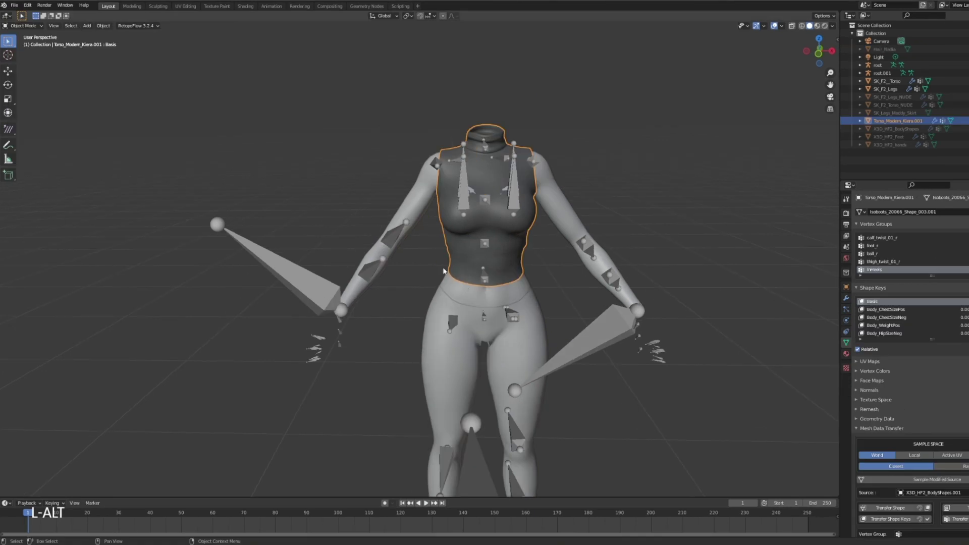
click(22, 26)
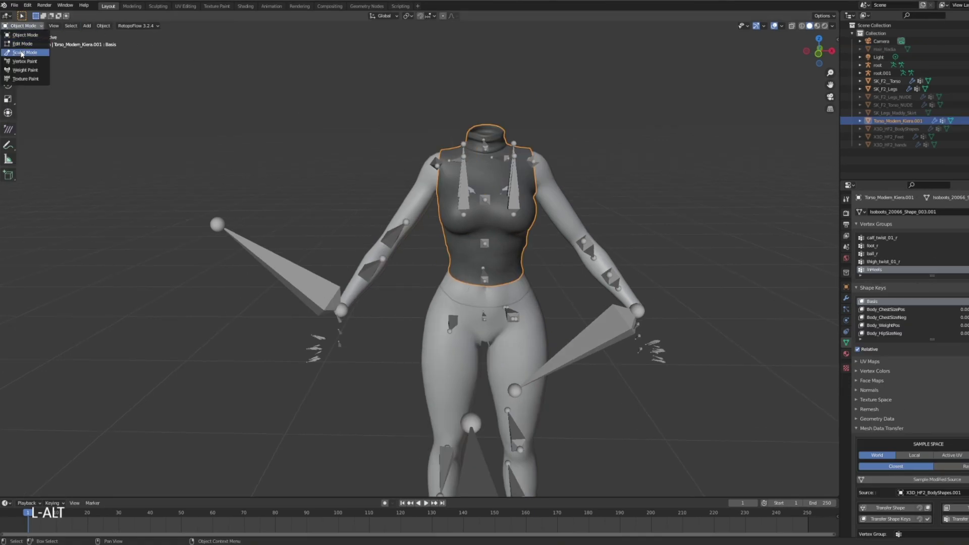
click(23, 52)
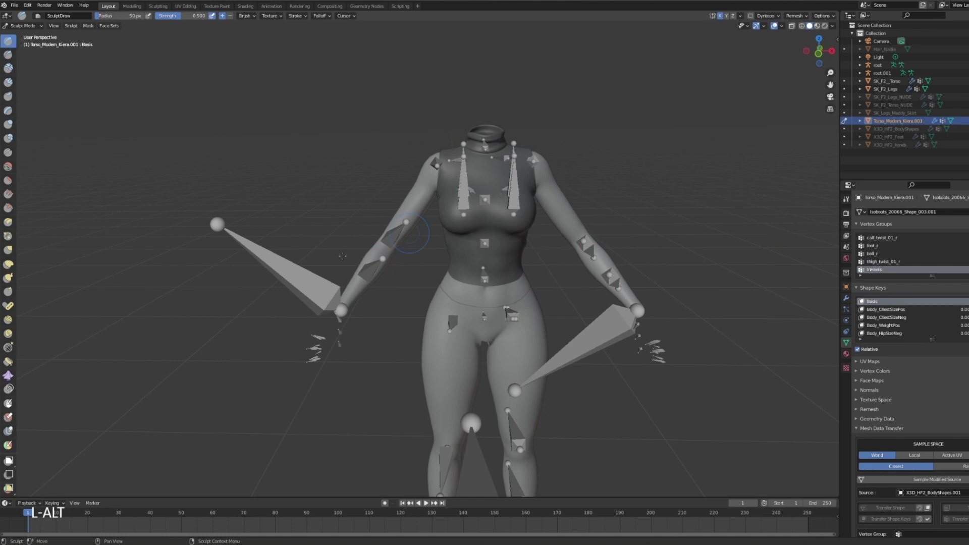
click(9, 264)
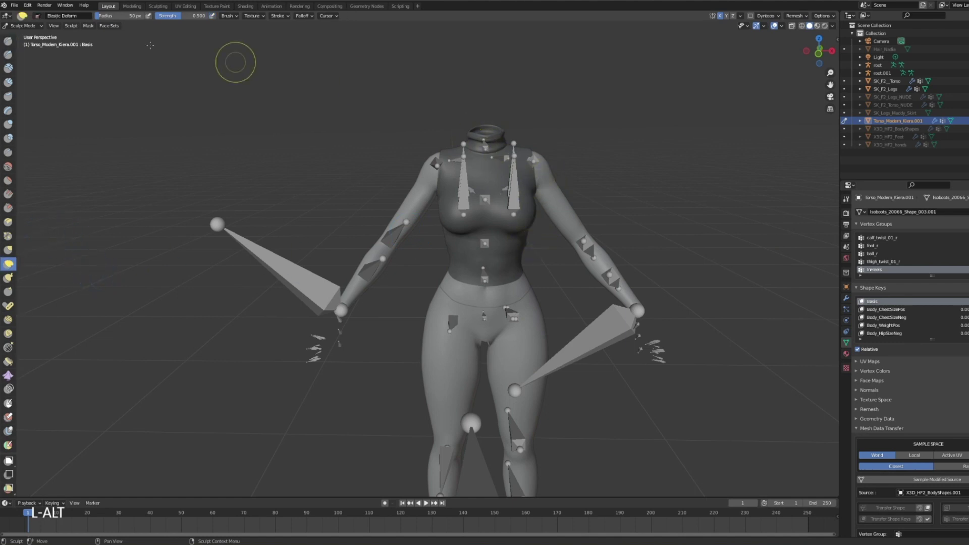
click(43, 26)
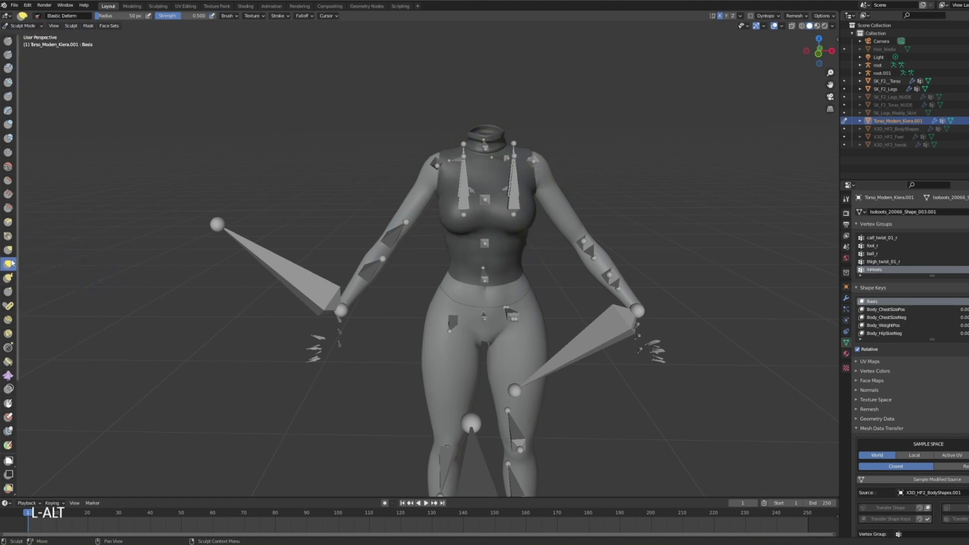
scroll(418, 245, up, 5)
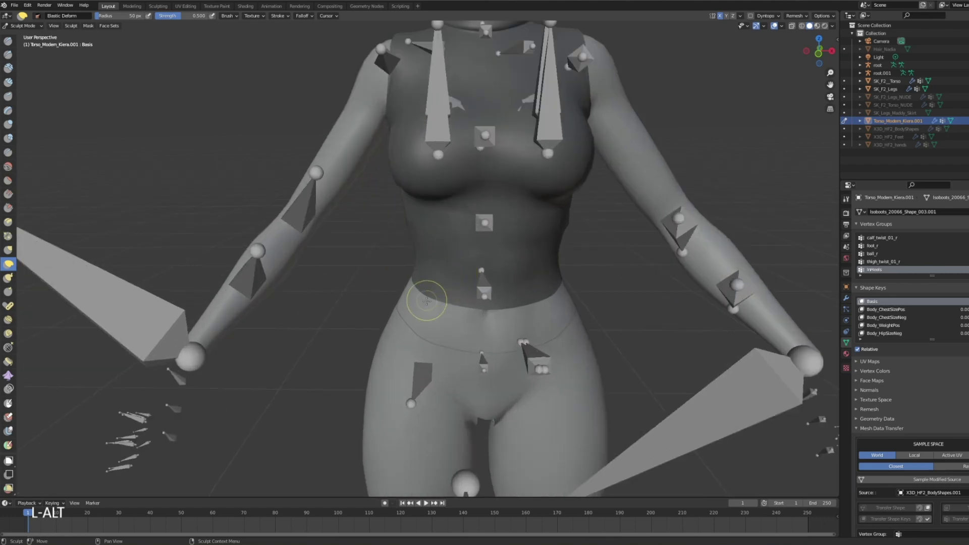
middle_drag(504, 297, 560, 270)
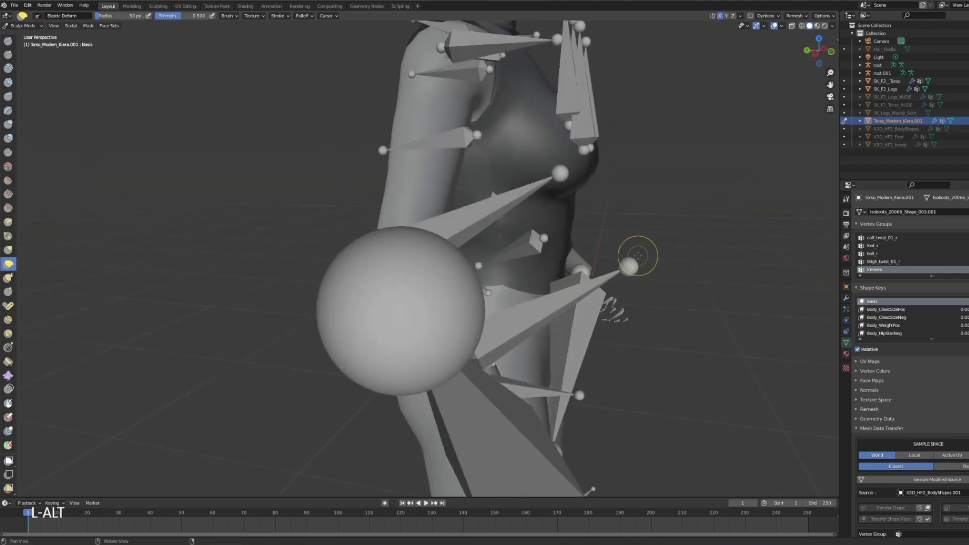
mouse_move(632, 261)
alt+middle_down()
mouse_move(519, 210)
mouse_move(505, 174)
mouse_move(476, 146)
alt+middle_up()
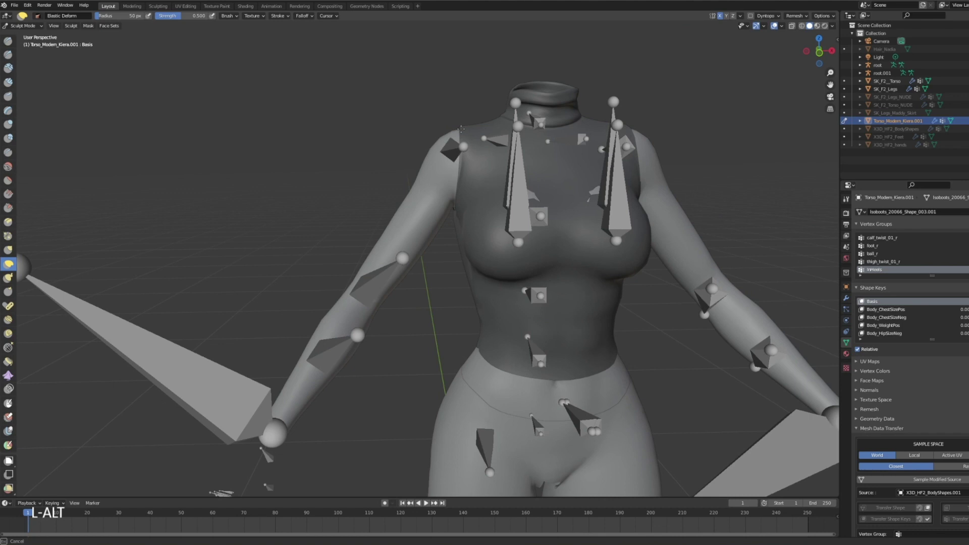
key(ctrl+z)
scroll(405, 247, down, 2)
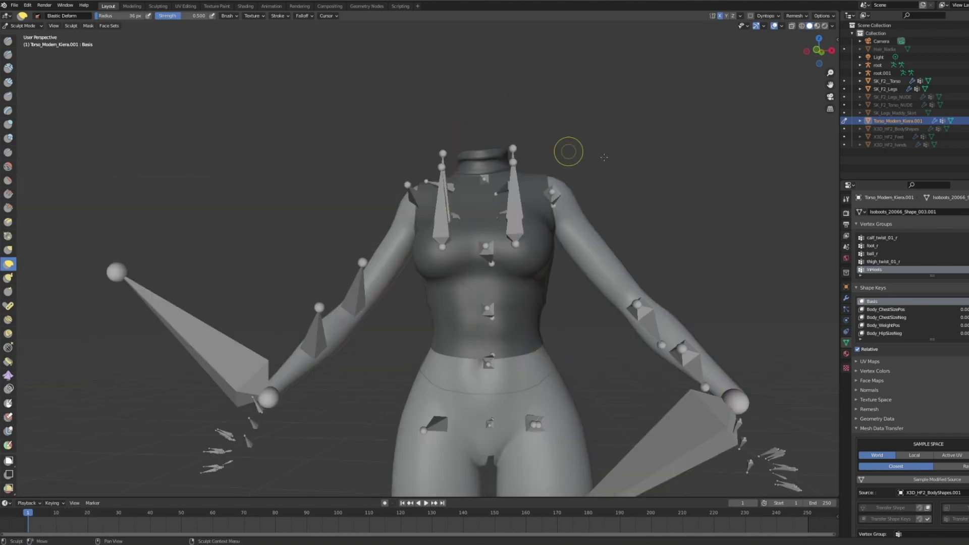
click(23, 25)
click(20, 31)
mouse_move(665, 153)
alt+middle_down()
mouse_move(593, 269)
mouse_move(546, 250)
alt+middle_up()
click(546, 250)
alt+middle_drag(628, 269, 822, 168)
Switch the selection between the SK_F2_Torso body and the Torso_Modern_Kiera.001 top.
click(559, 249)
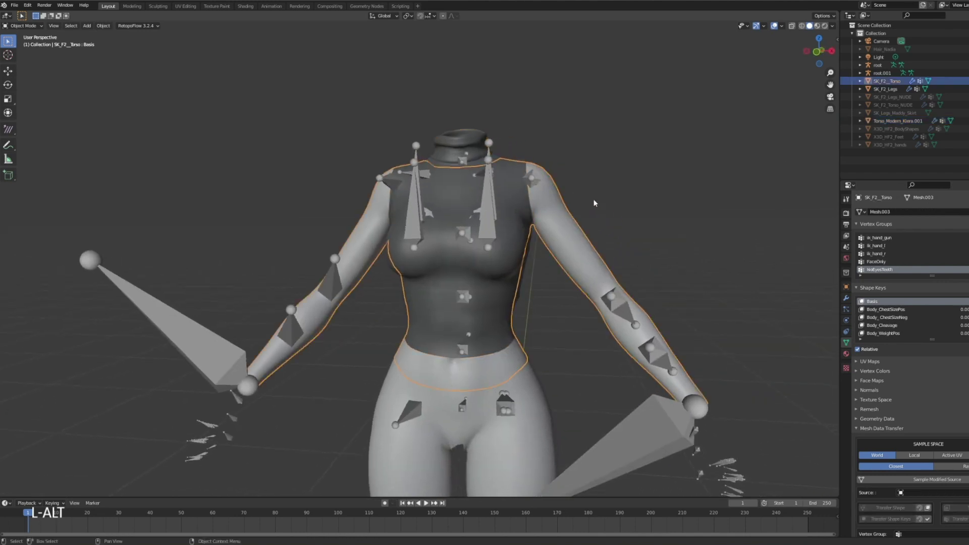
click(523, 196)
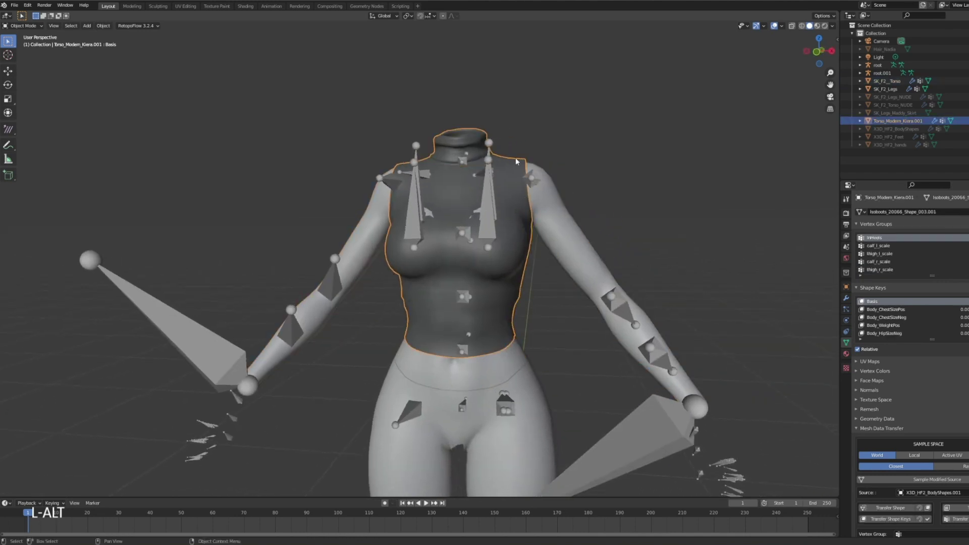
click(501, 247)
click(514, 253)
Unhide X3D_HF2_BodyShapes and isolate it in Local View at a three-quarter angle.
click(889, 131)
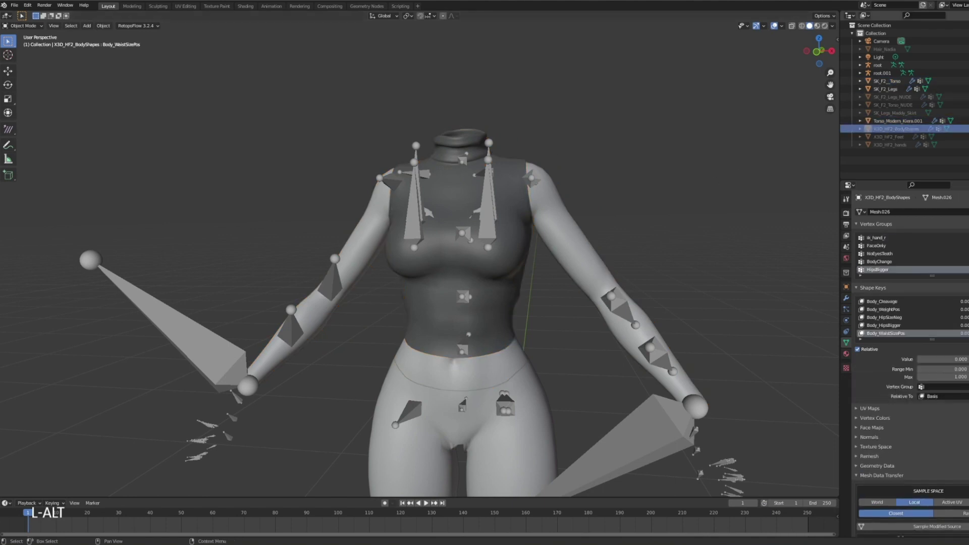
key(alt+h)
click(914, 130)
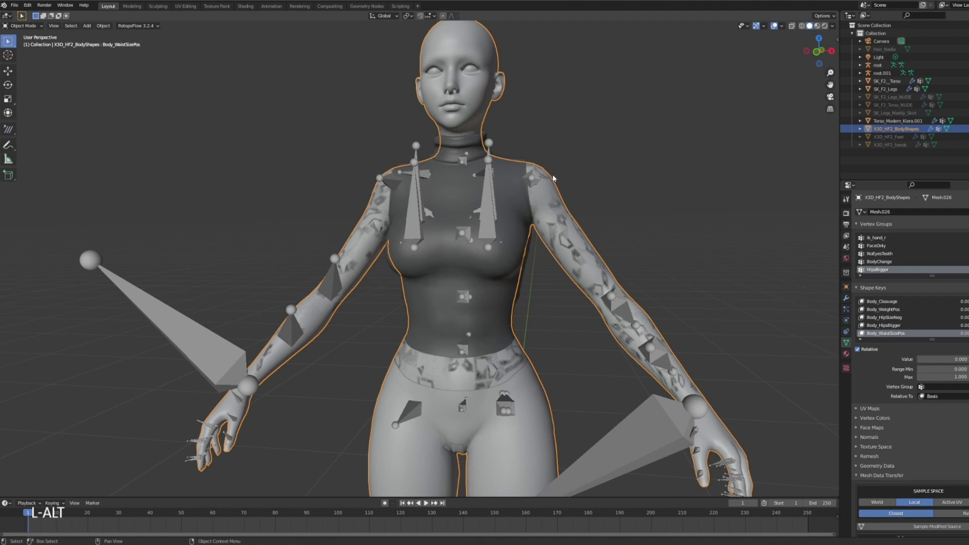
key(KP_Divide)
middle_drag(535, 210, 596, 212)
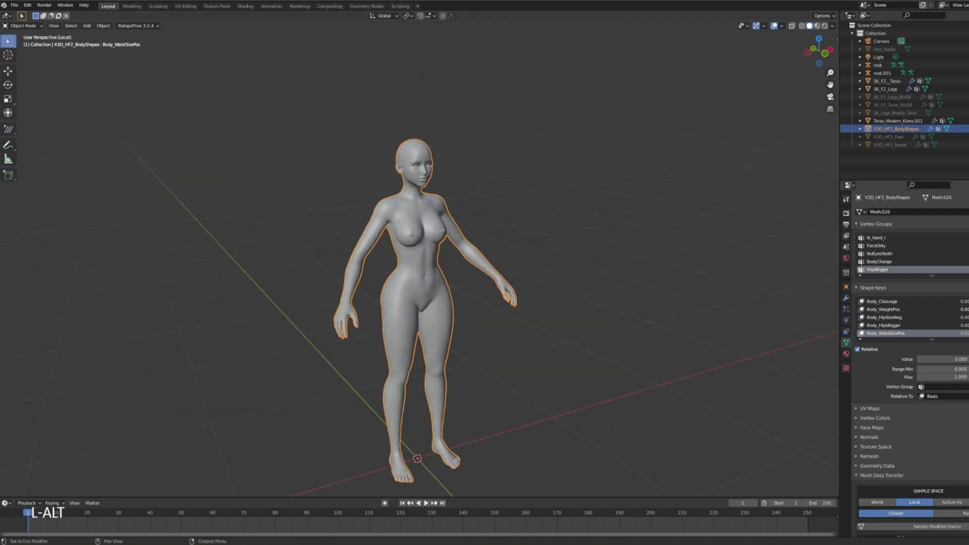
Test the Body_WeightPos, Body_WaistSizePos (up to 1.000) and JawOpen shape keys.
drag(961, 309, 961, 318)
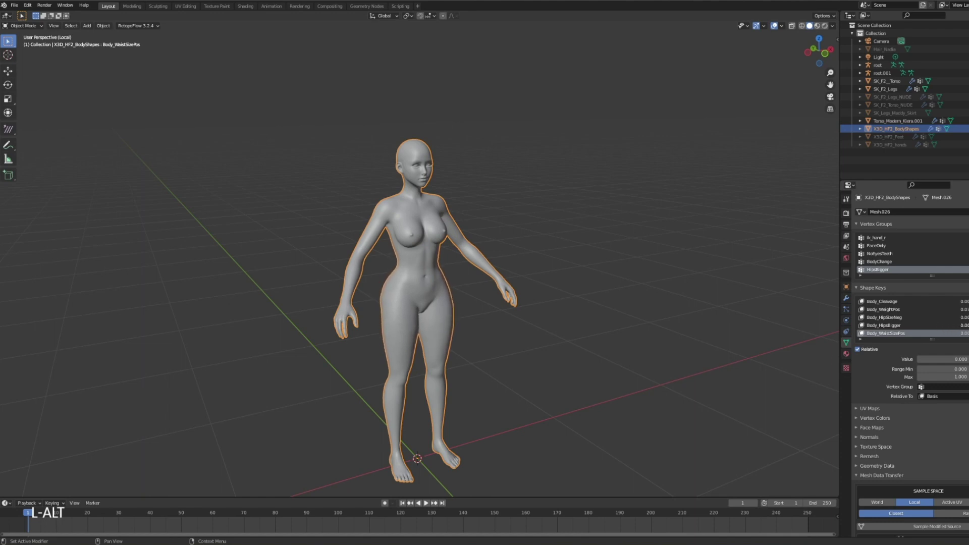
drag(961, 359, 968, 358)
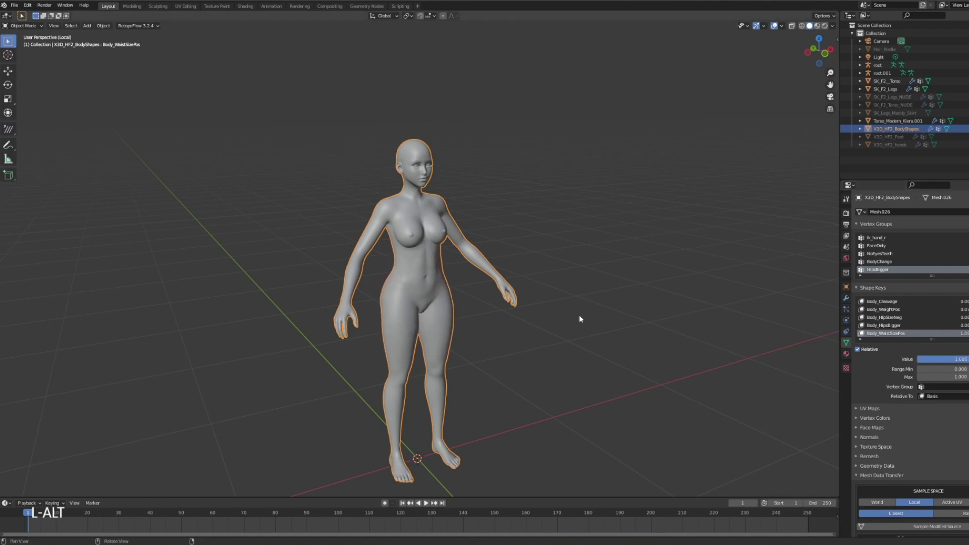
middle_drag(580, 320, 432, 294)
drag(961, 358, 919, 359)
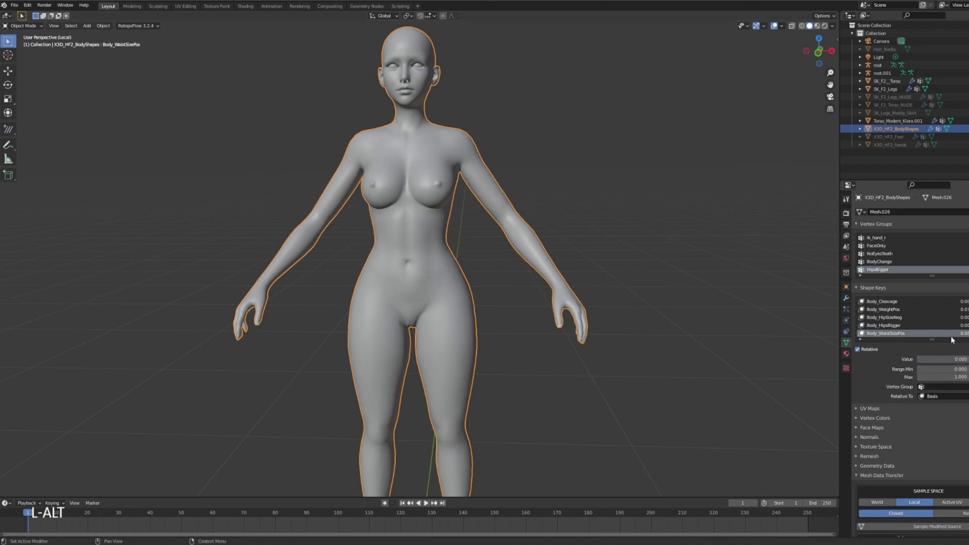
scroll(908, 318, down, 1)
drag(957, 334, 966, 322)
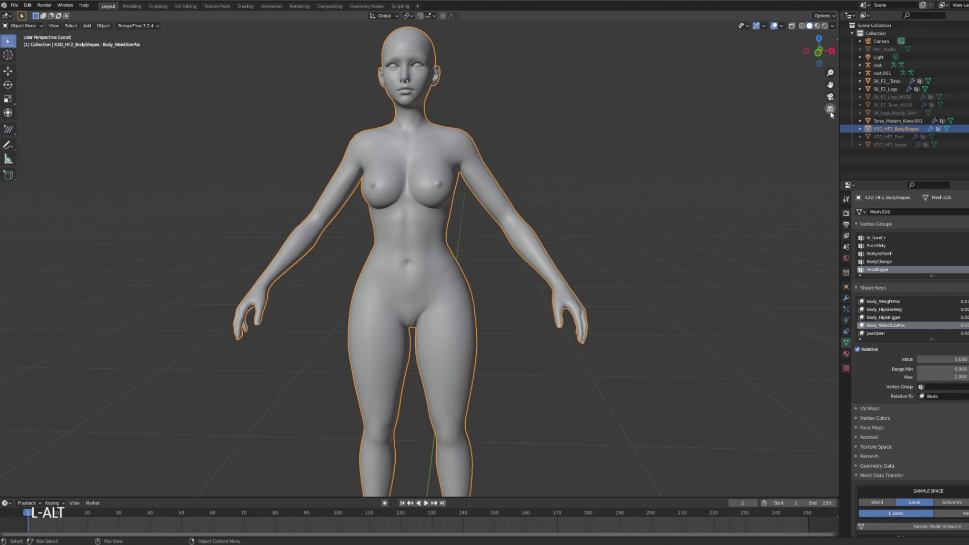
alt+drag(564, 179, 437, 199)
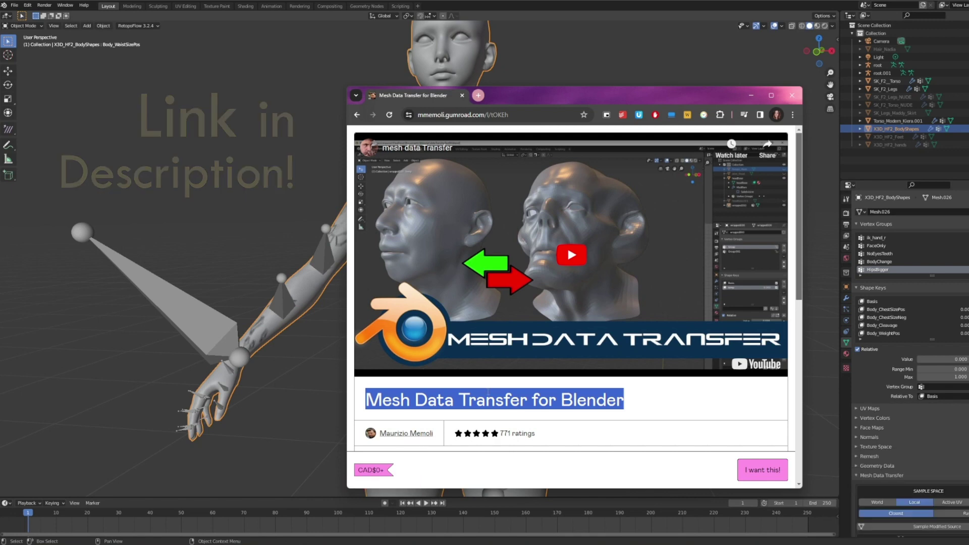
Scroll the Mesh Data Transfer page to its version options, then go back to Blender.
scroll(560, 246, down, 5)
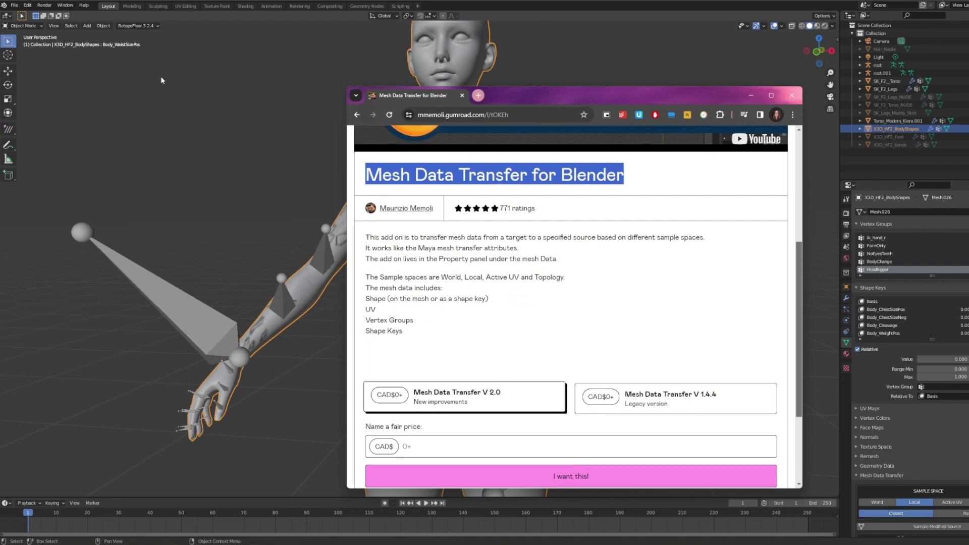
click(81, 69)
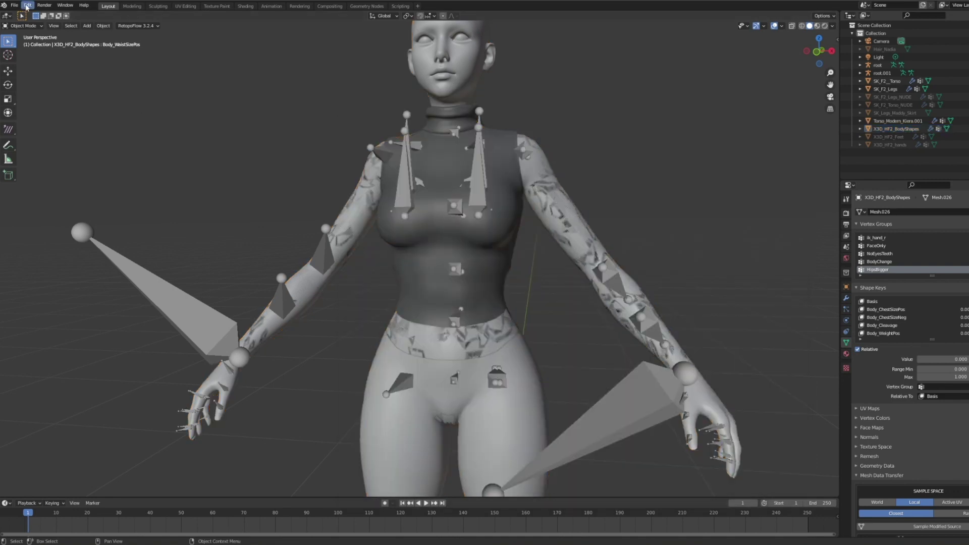
Review the installed add-ons in Edit > Preferences, then close the Preferences window.
click(27, 5)
click(45, 120)
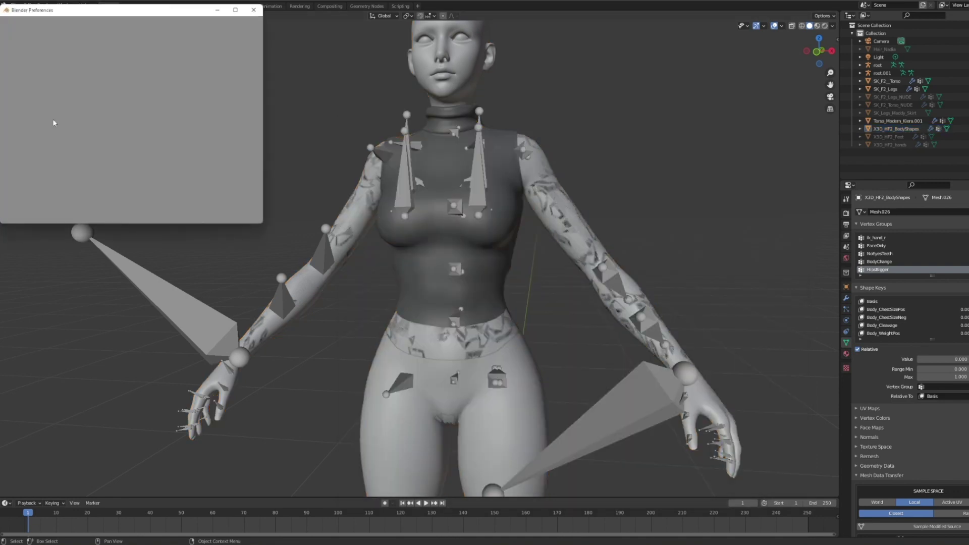
drag(85, 7, 303, 68)
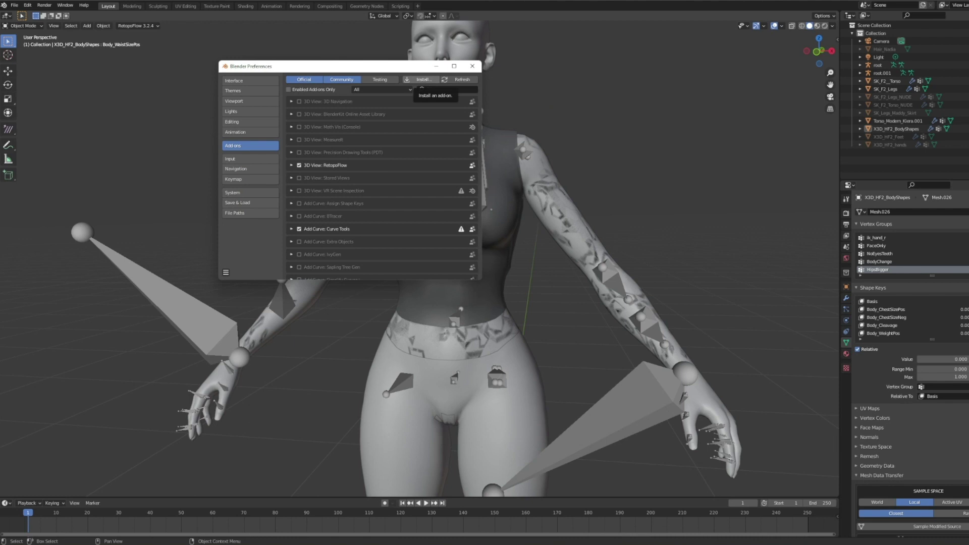
click(472, 66)
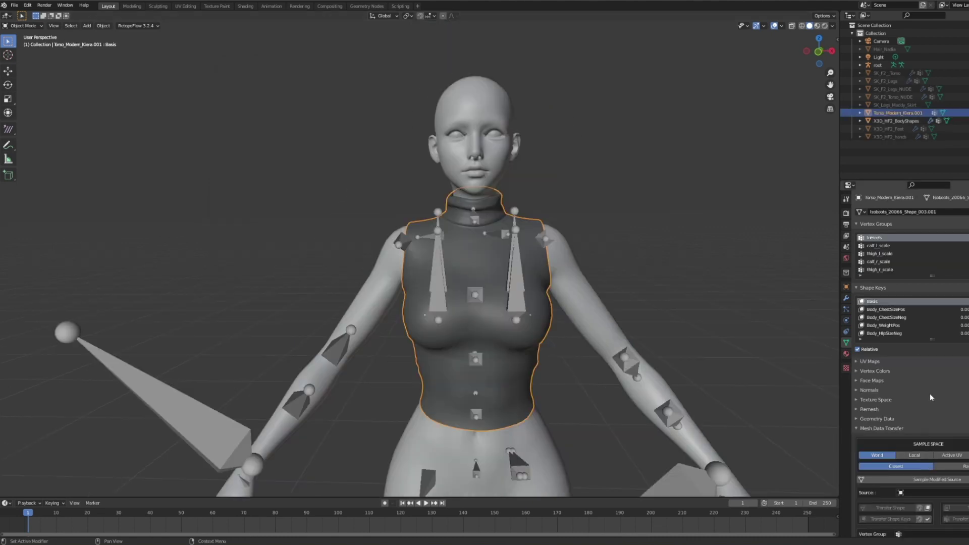
middle_drag(644, 292, 603, 301)
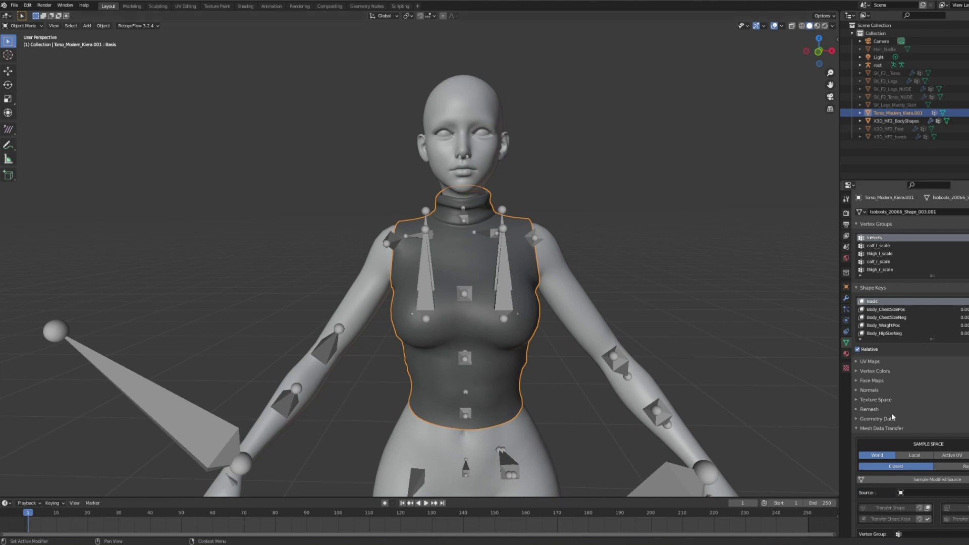
Scroll down to the Mesh Data Transfer section, collapsing and re-expanding it.
scroll(889, 356, down, 2)
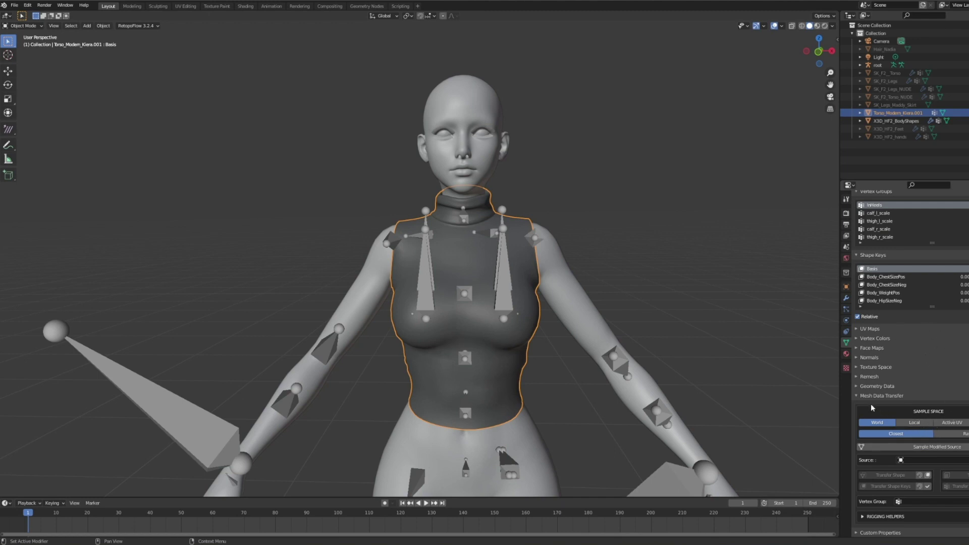
click(859, 395)
click(859, 429)
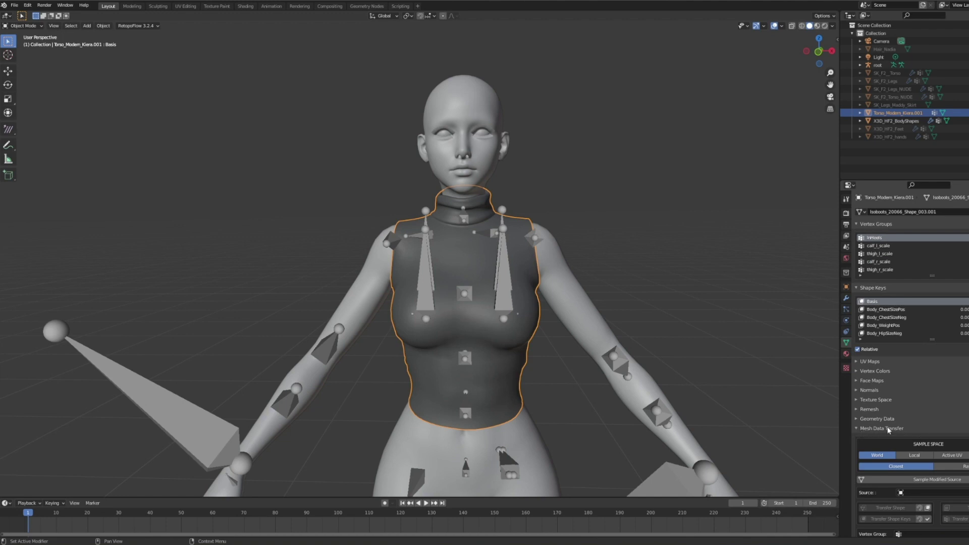
scroll(894, 433, down, 2)
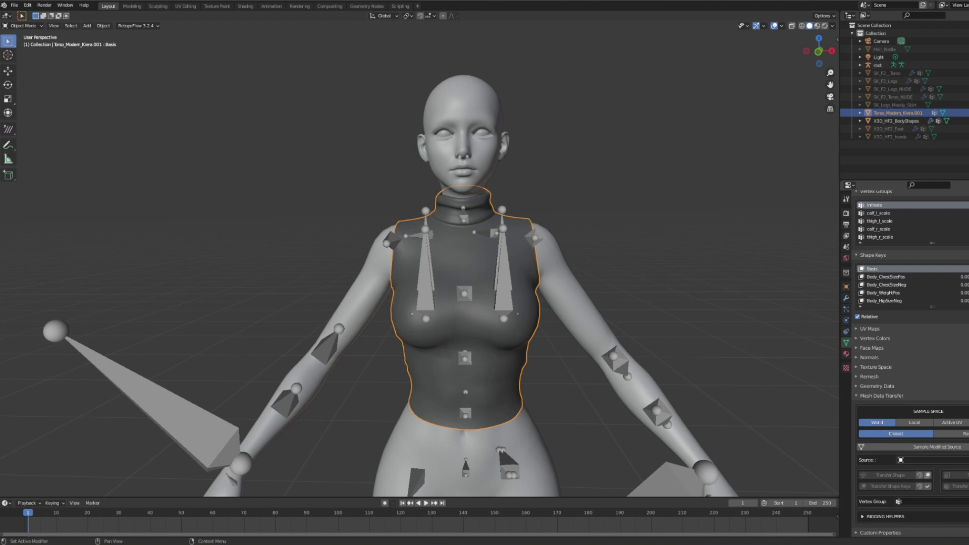
Eyedrop X3D_HF2_BodyShapes from the Outliner as the Mesh Data Transfer source object.
key(e)
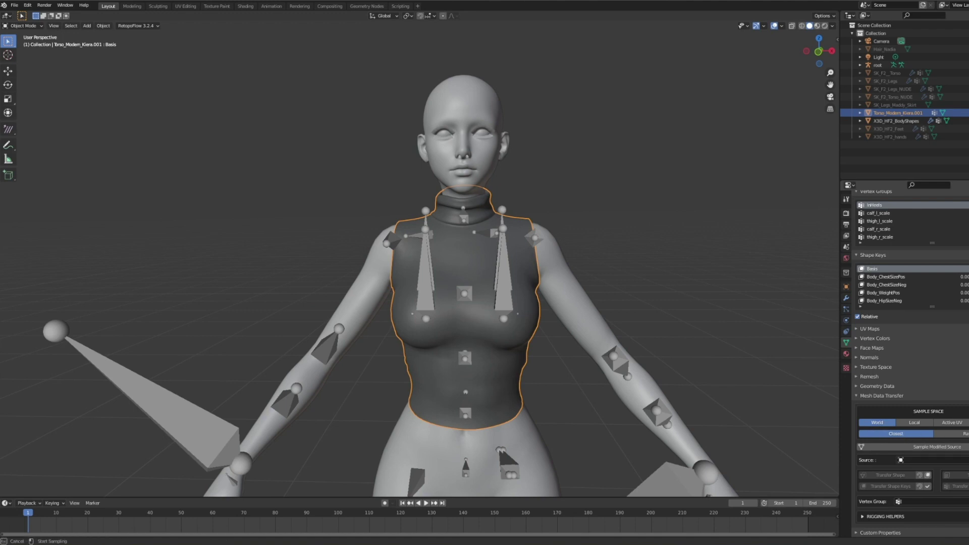
click(901, 121)
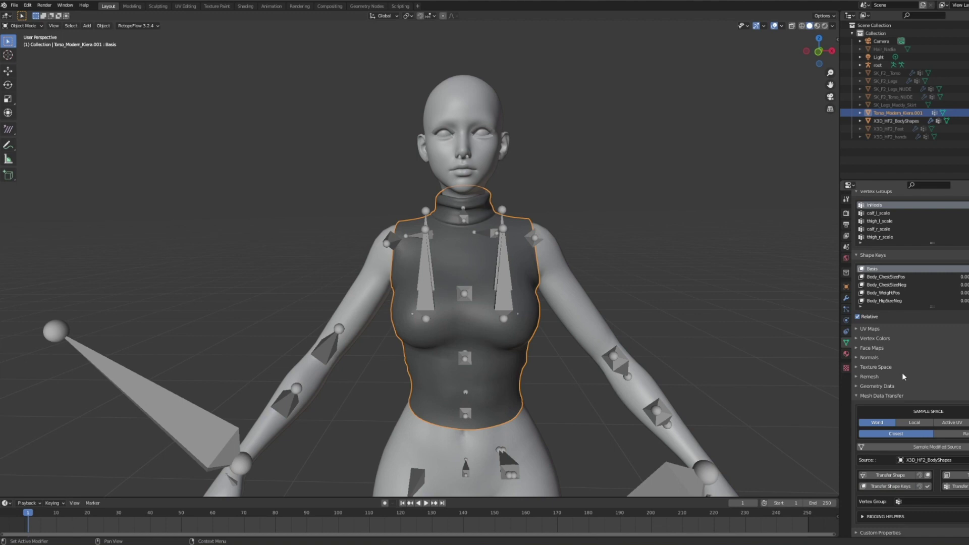
scroll(895, 277, down, 4)
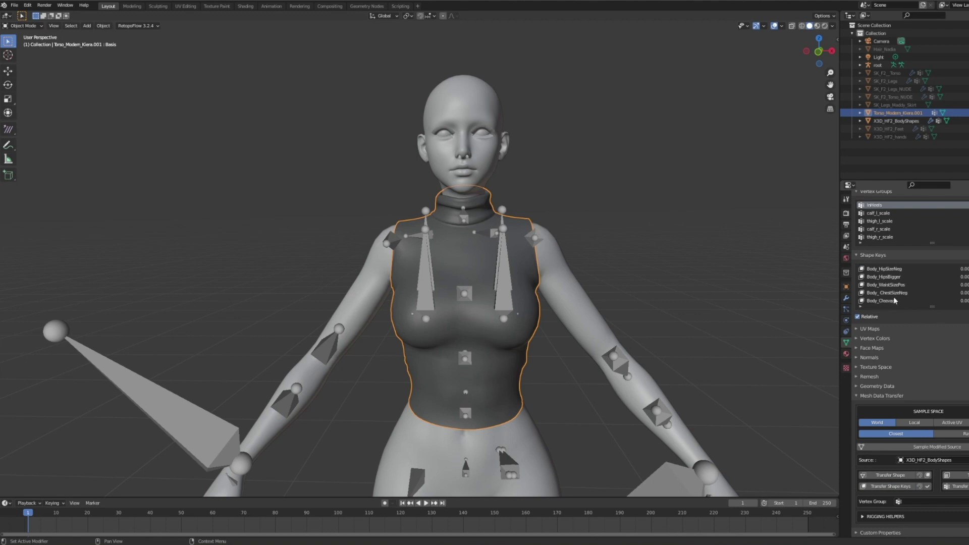
scroll(895, 301, up, 8)
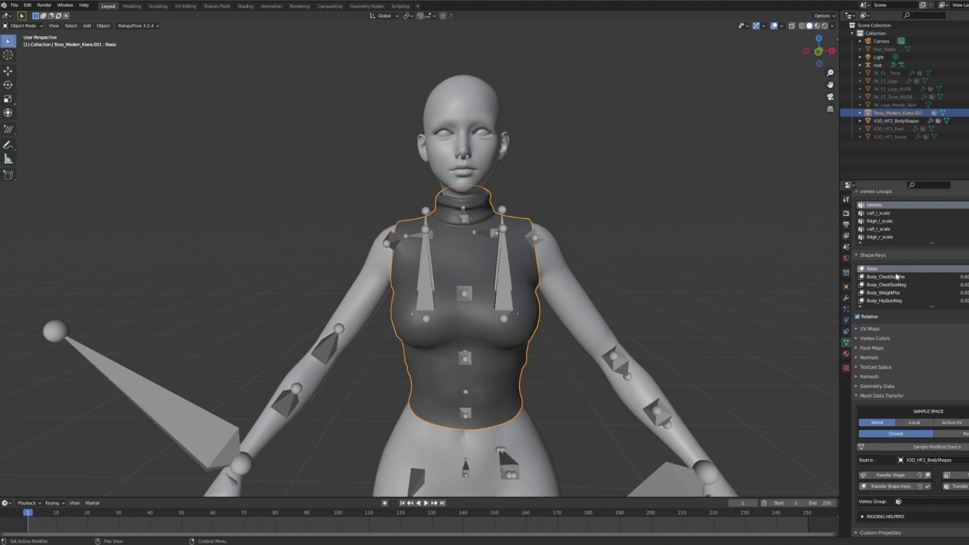
Set Body_WeightPos to 0.05 and edit Body_ChestSizePos, then undo the changes.
scroll(894, 282, down, 1)
scroll(895, 293, up, 2)
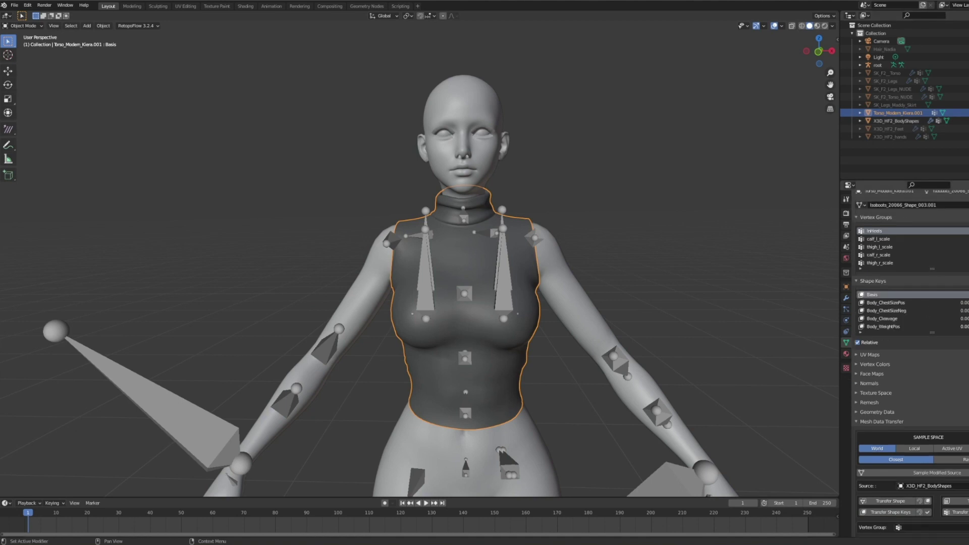
drag(965, 326, 954, 318)
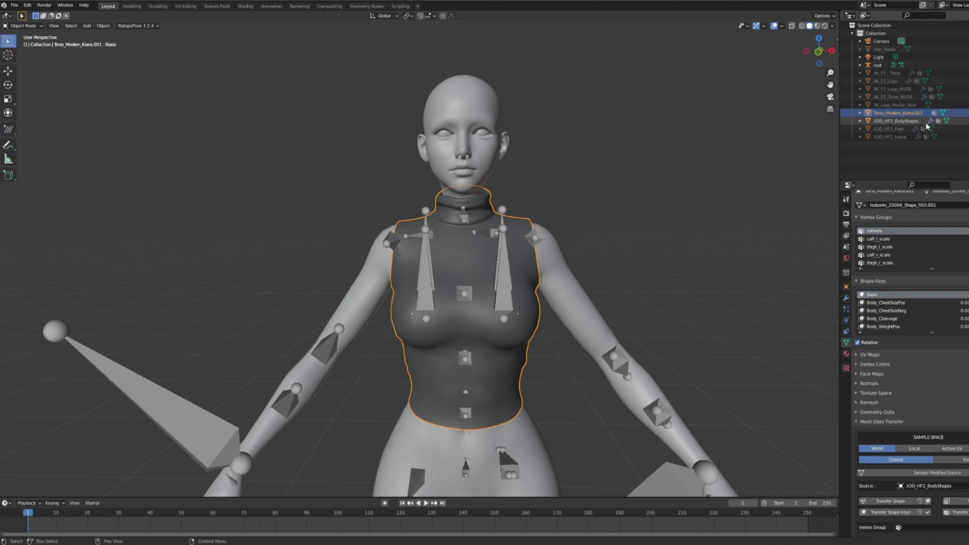
click(955, 302)
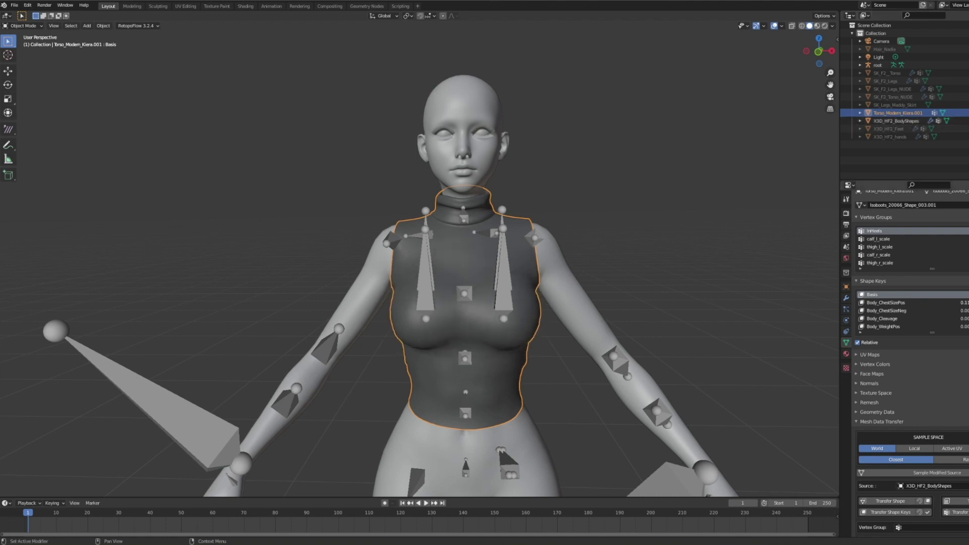
key(ctrl+z)
Orbit to inspect the vest from the side and from behind.
key(alt)
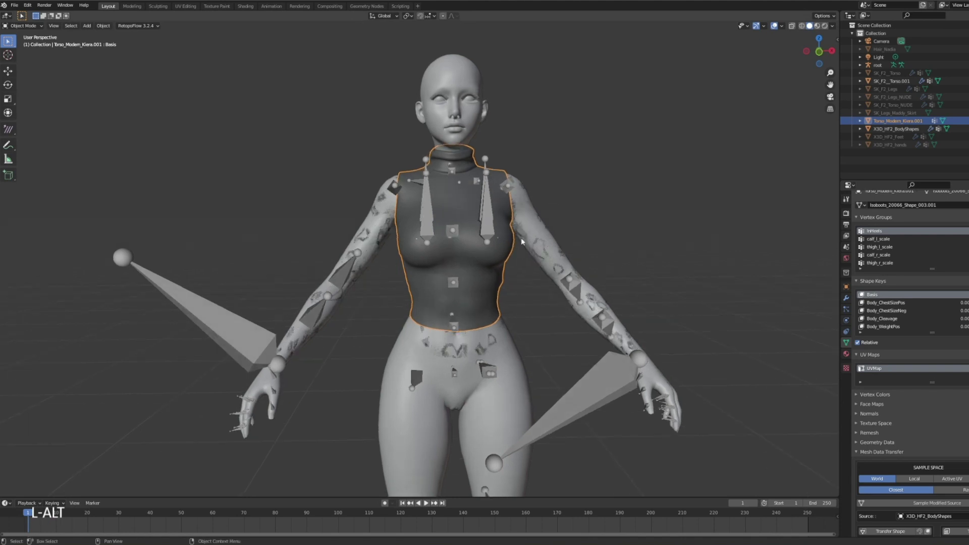
middle_drag(534, 224, 621, 207)
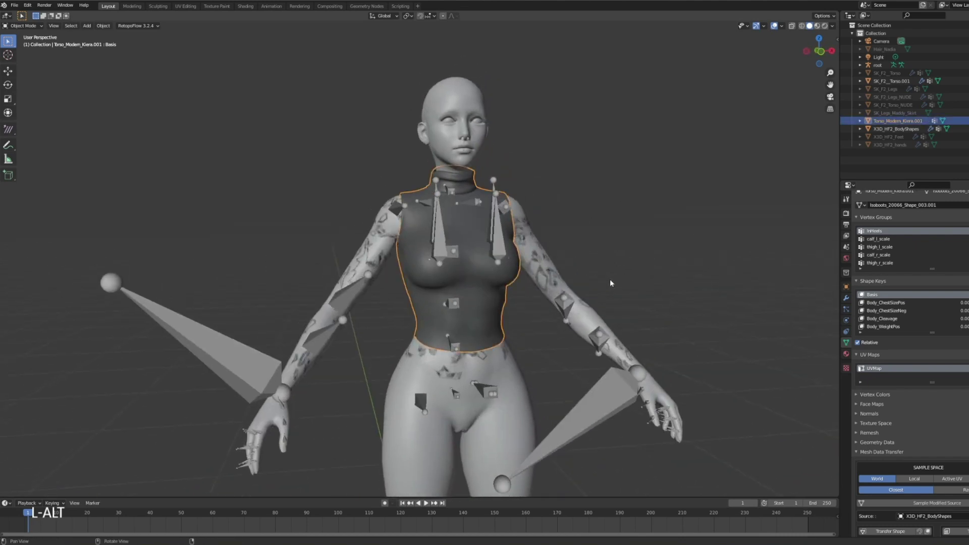
middle_drag(609, 283, 587, 240)
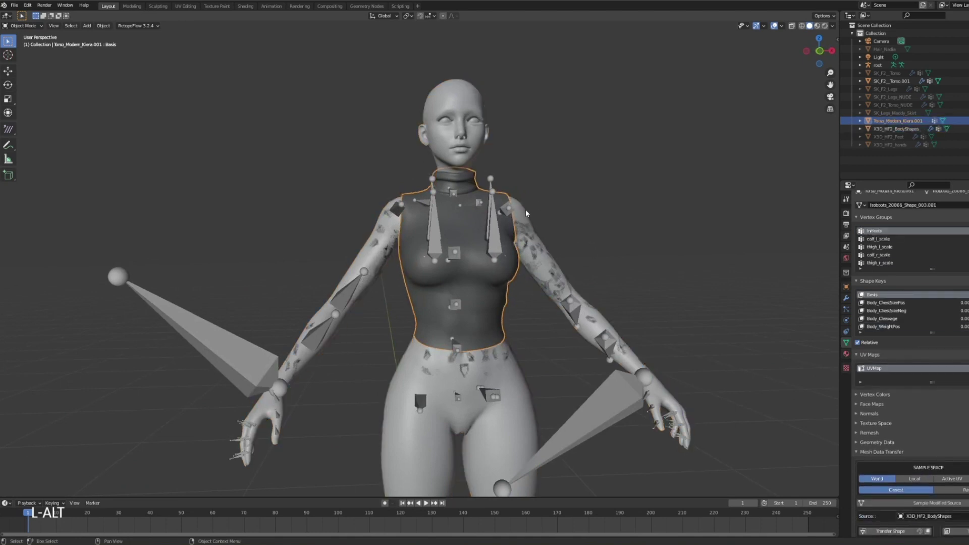
Parent the vest to the root armature using Armature Deform > With Empty Groups.
ctrl+click(880, 65)
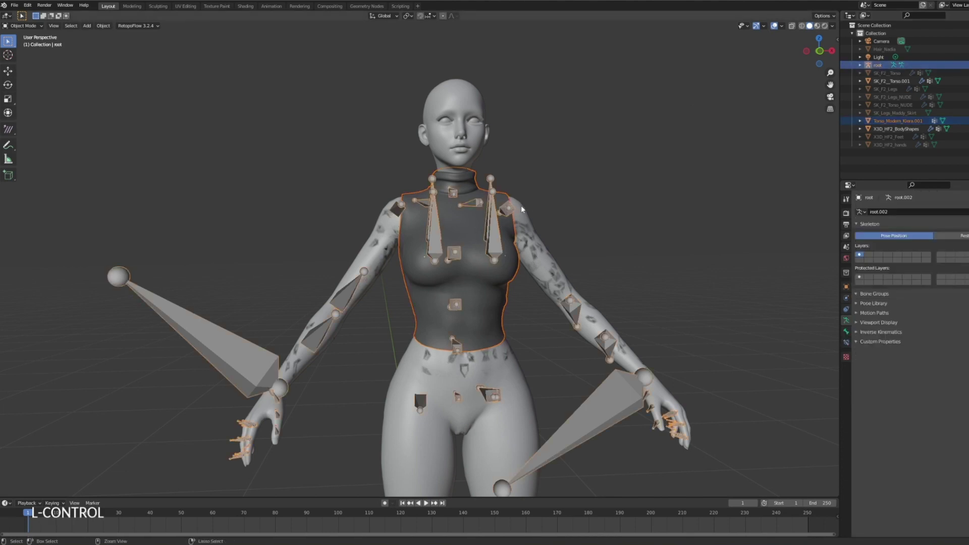
key(ctrl+p)
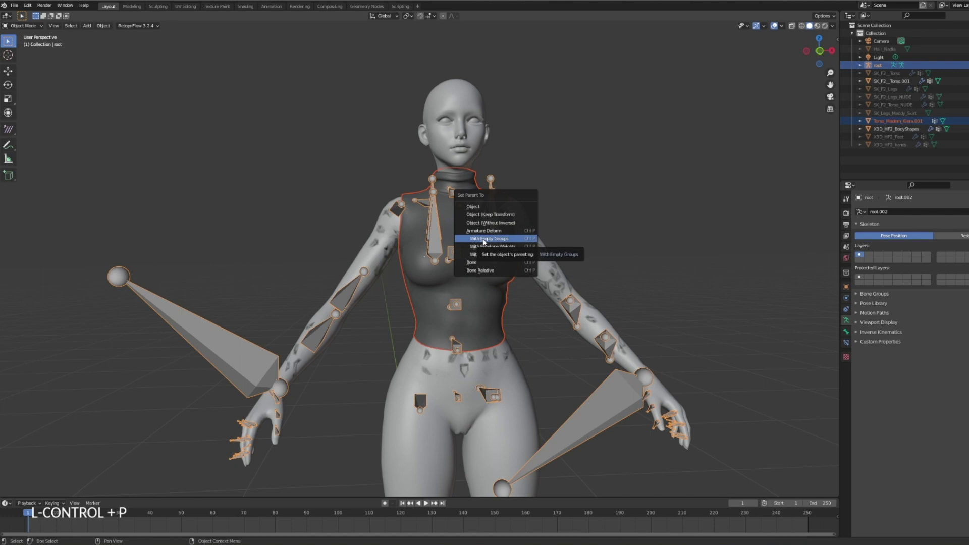
click(483, 239)
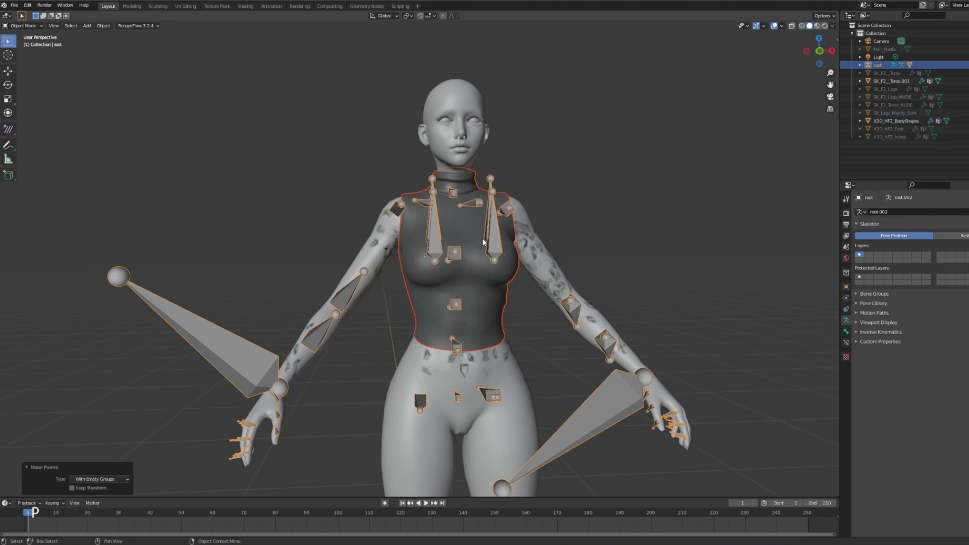
alt+drag(605, 268, 621, 267)
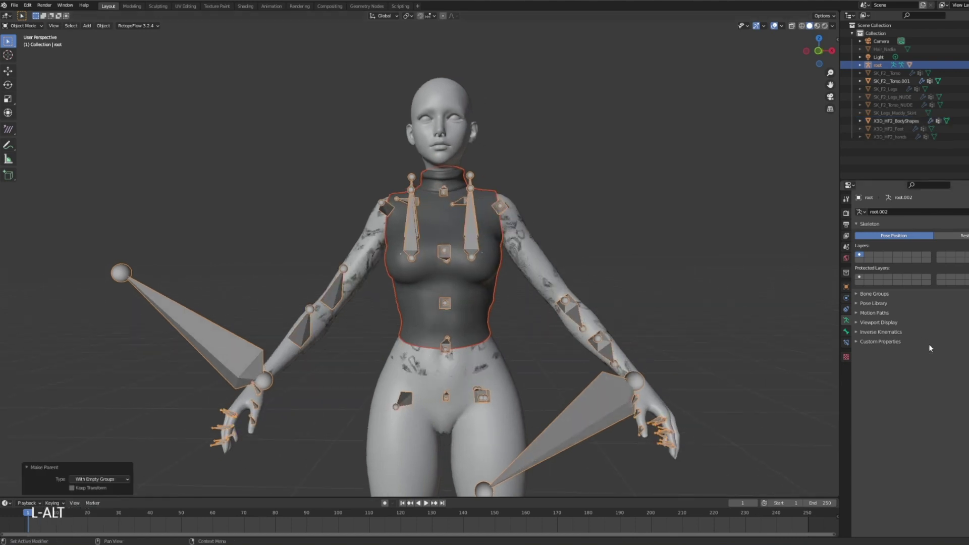
Select the old torso, the vest, then the body mesh, undoing an extra selection.
click(888, 81)
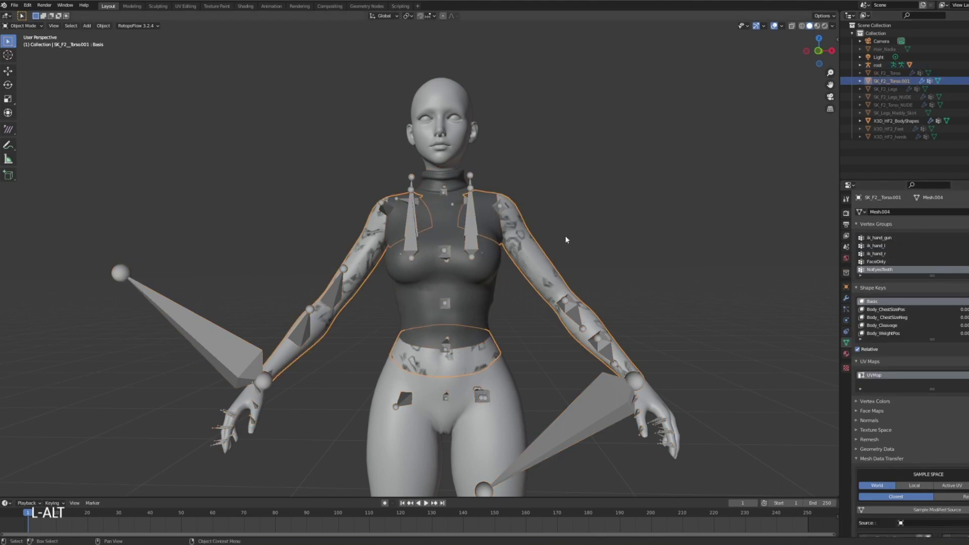
click(480, 267)
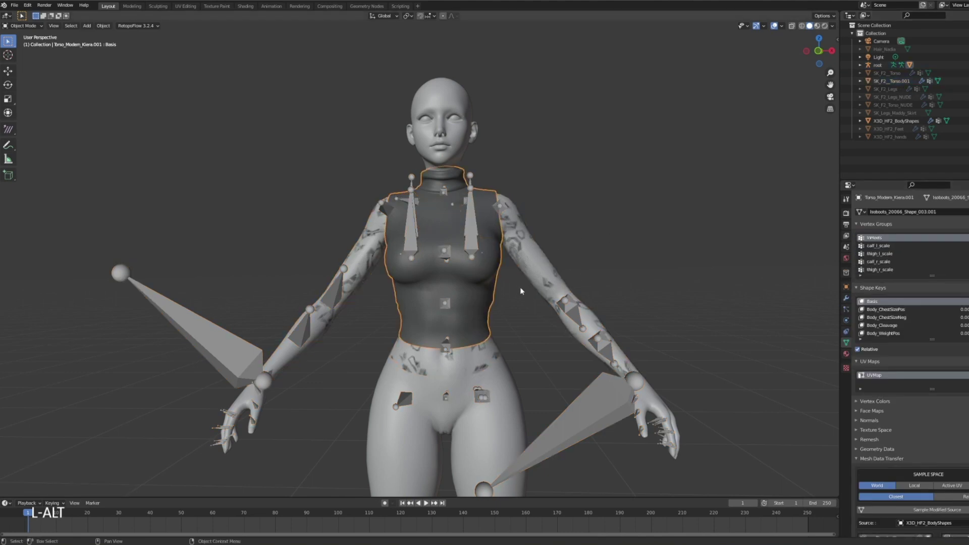
click(911, 123)
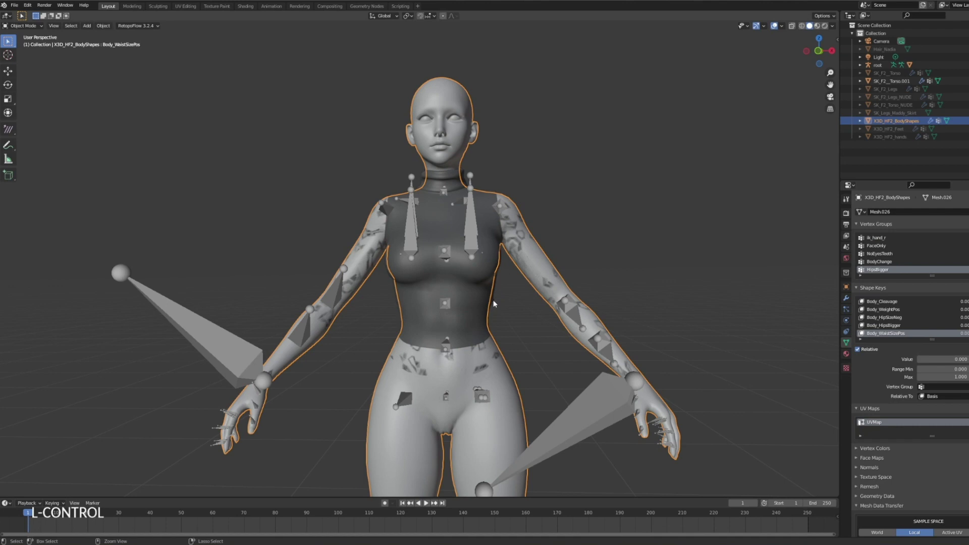
ctrl+click(899, 81)
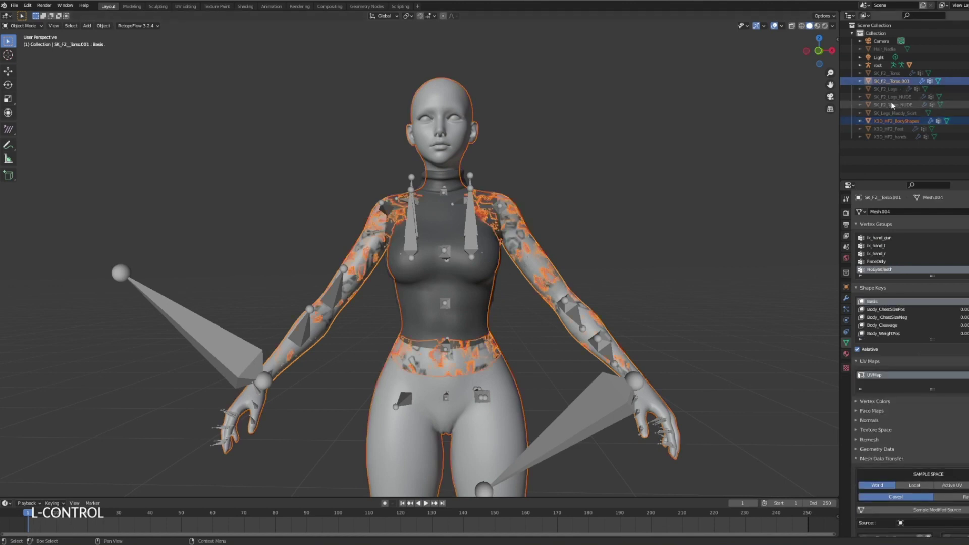
key(ctrl+z)
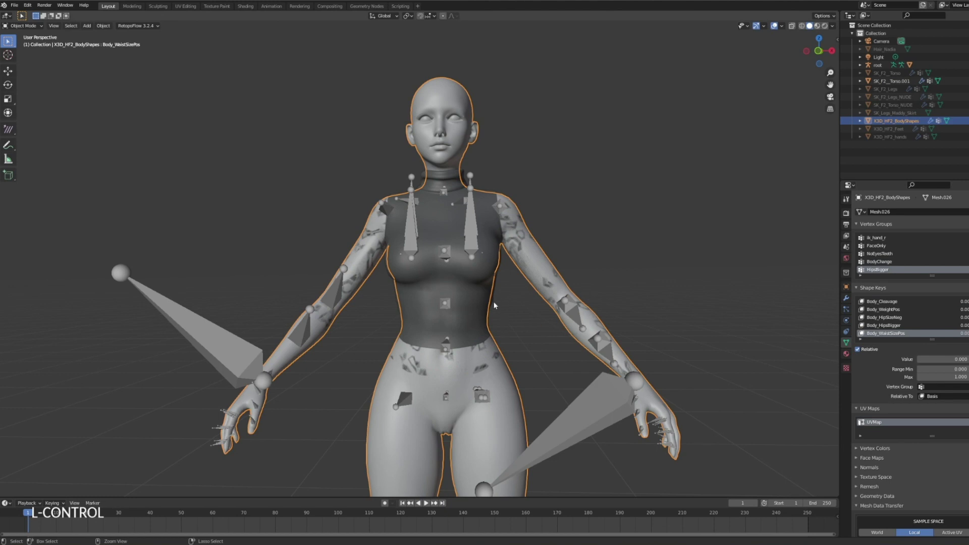
scroll(495, 299, up, 4)
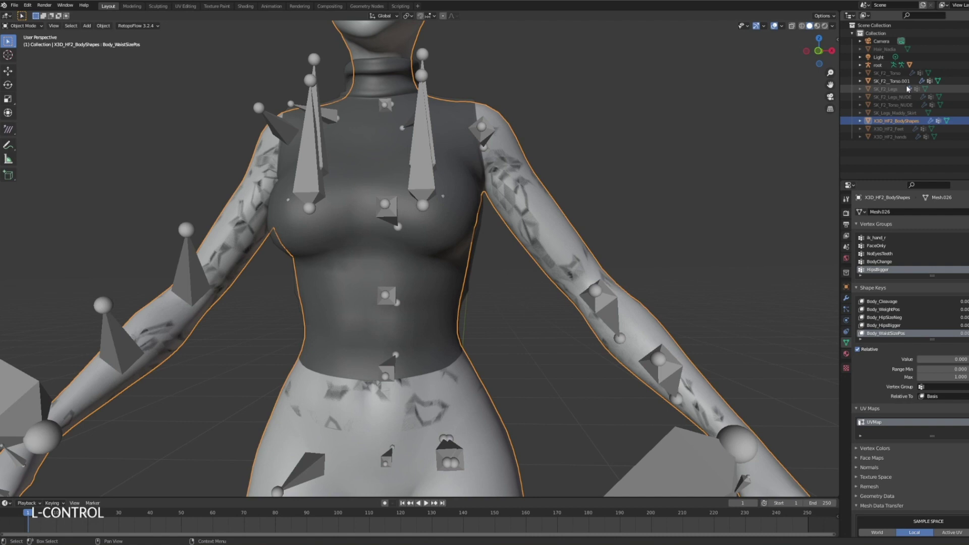
Hide the old SK_F2_Torso.001 torso and frame the selected X3D_HF2_BodyShapes body.
click(951, 82)
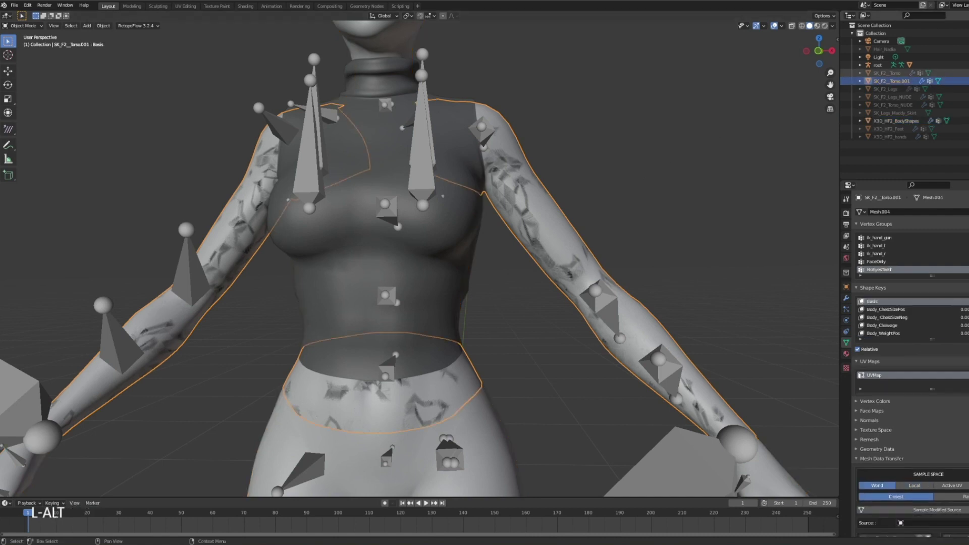
key(h)
click(860, 65)
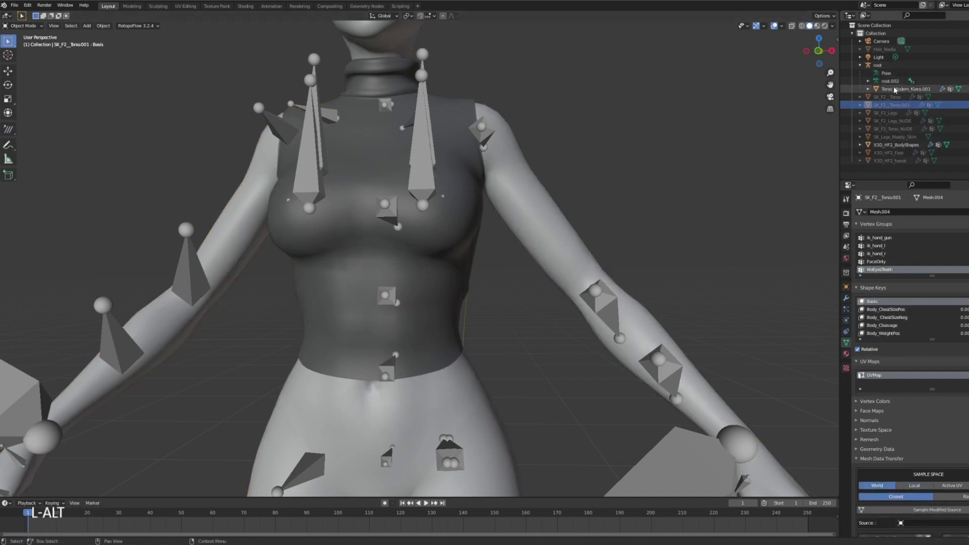
click(898, 144)
key(KP_Decimal)
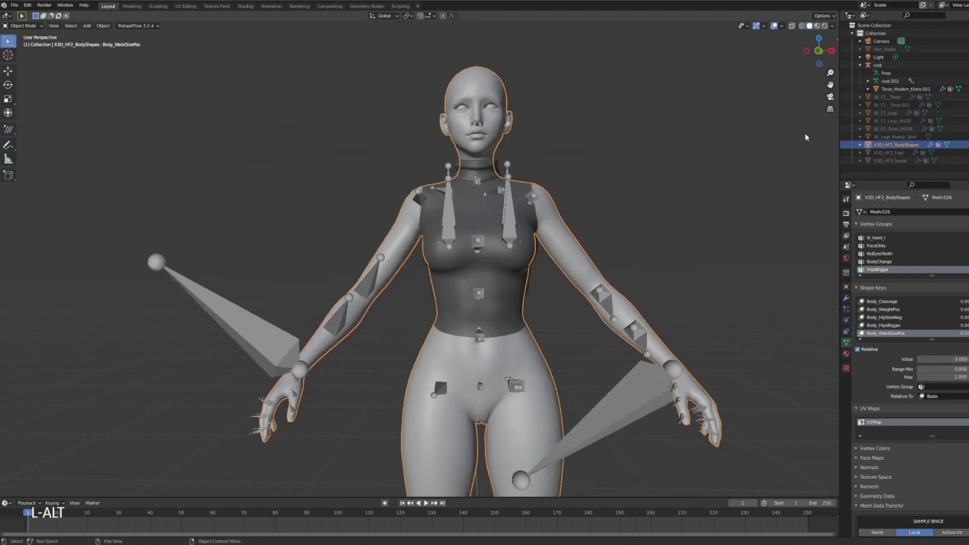
Add Torso_Modern_Kiera.001 to the selection as the active object.
ctrl+click(905, 89)
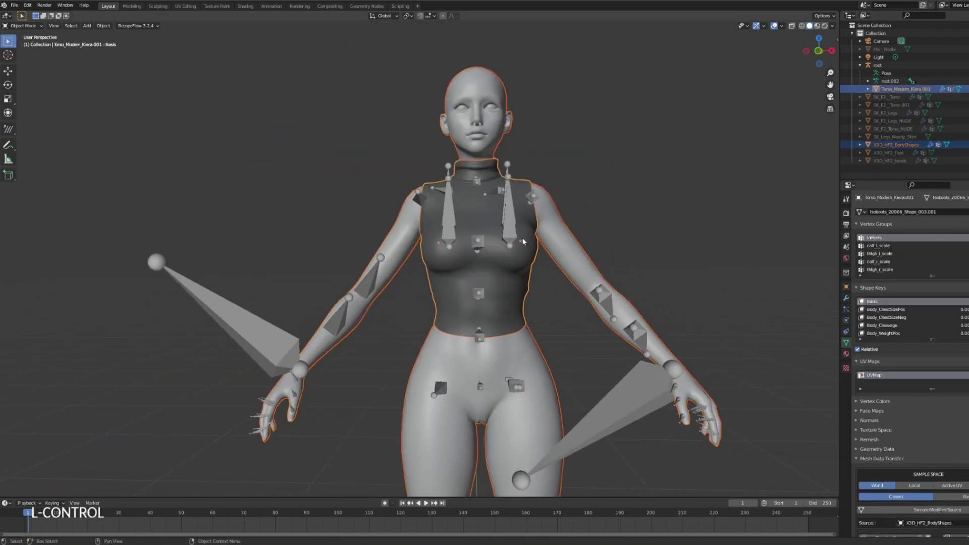
alt+drag(523, 241, 565, 256)
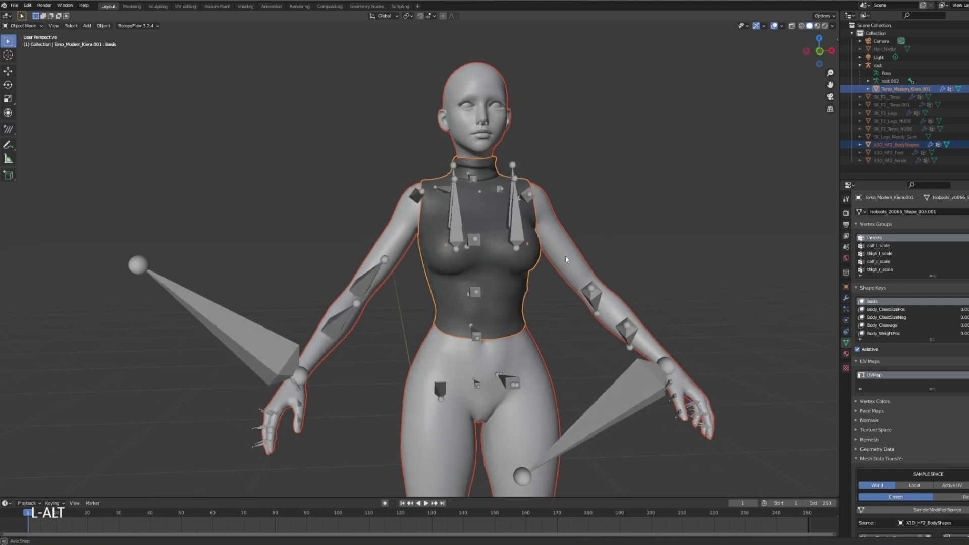
click(34, 26)
Put Torso_Modern_Kiera.001 in Weight Paint mode, recentre the view, and show the Weights menu.
click(28, 71)
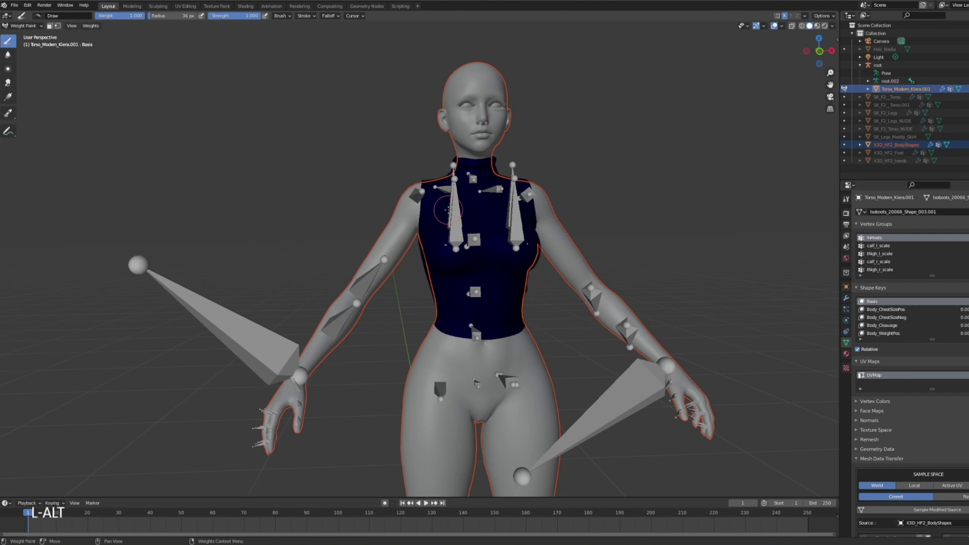
shift+middle_drag(572, 160, 517, 165)
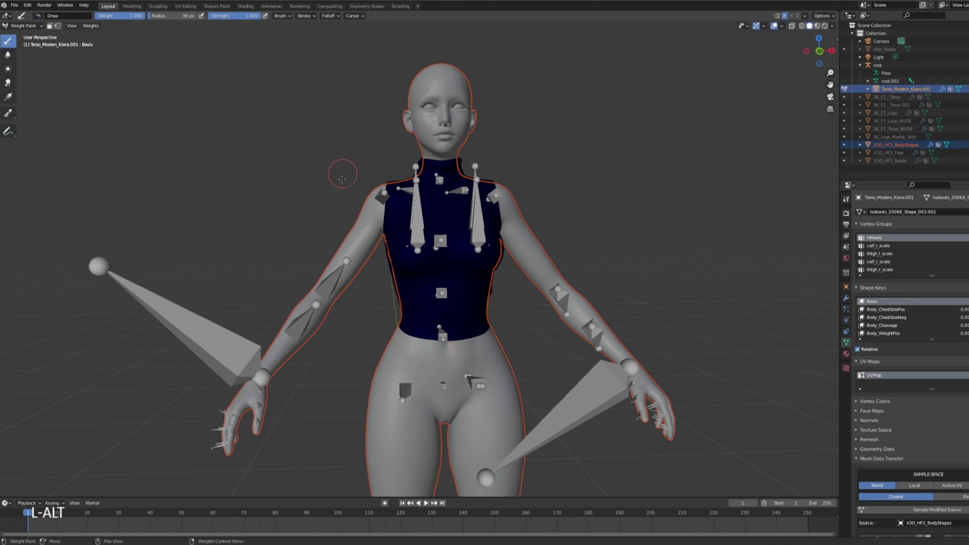
click(90, 26)
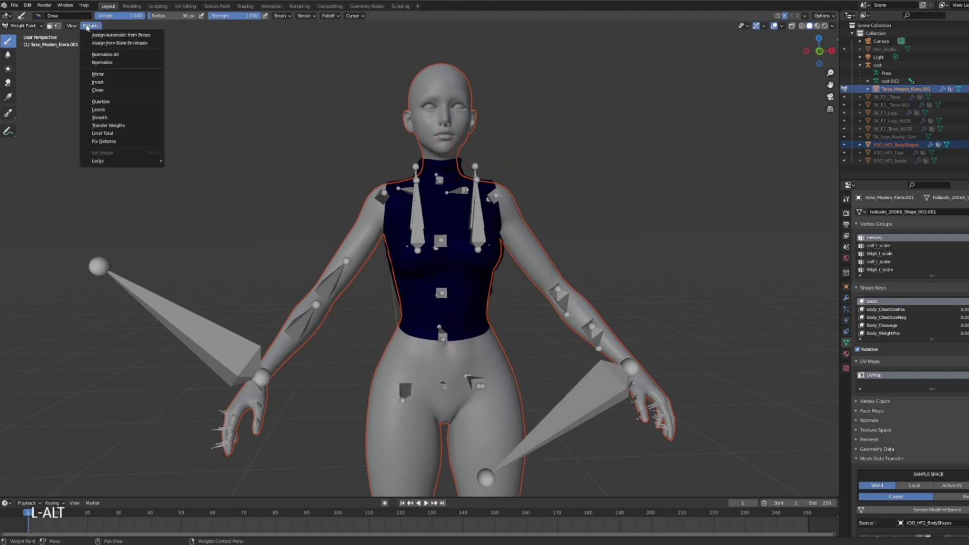
Transfer the body's vertex groups to the vest by name, using Nearest Face Interpolated mapping, 1 m ray radius and no new data.
click(125, 125)
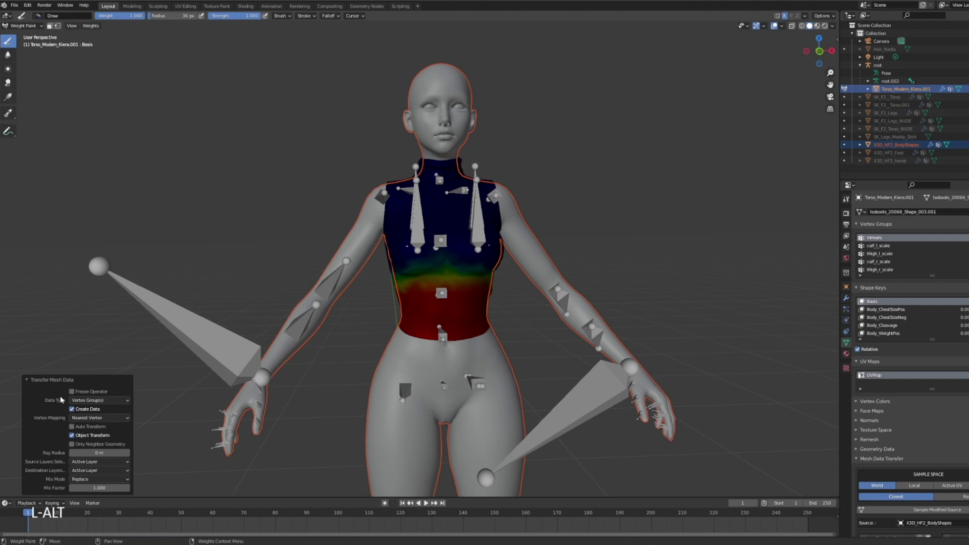
click(104, 419)
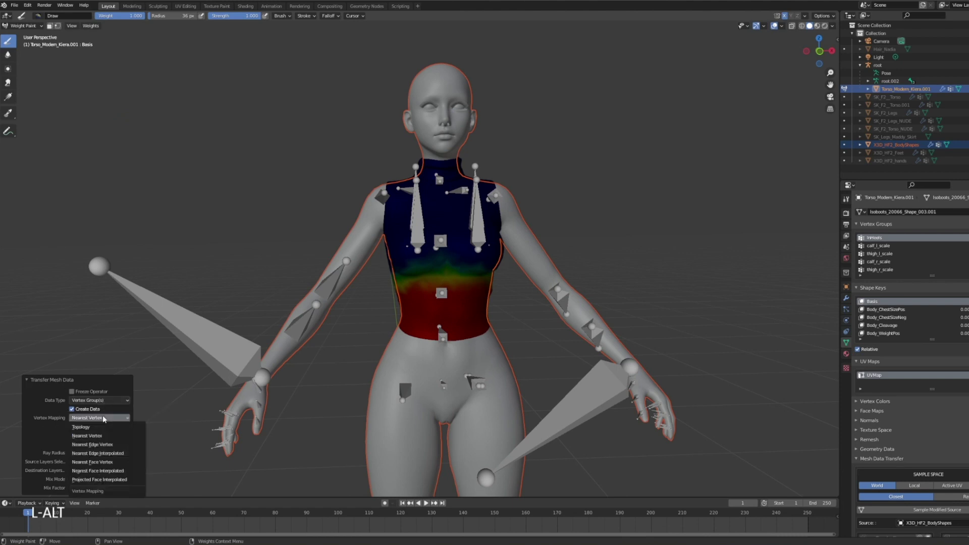
click(108, 470)
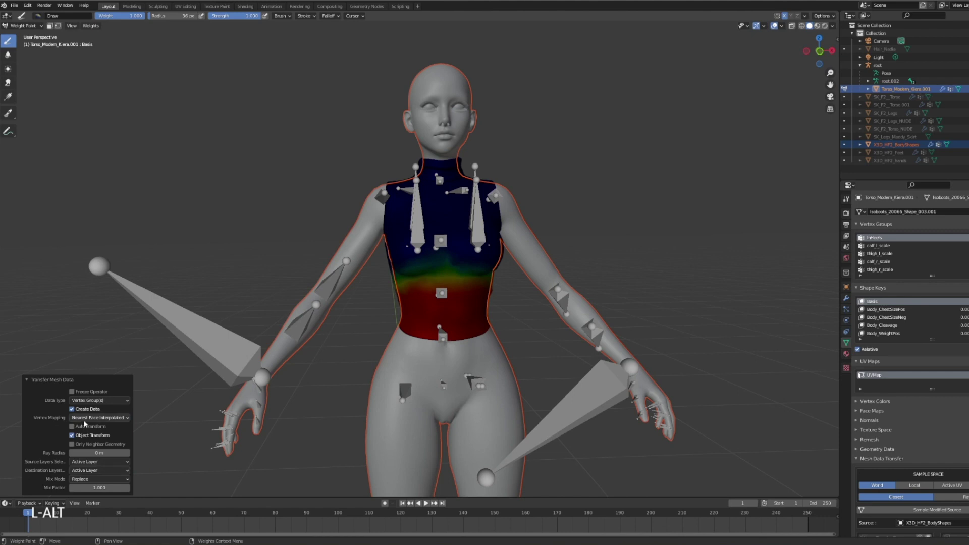
click(72, 409)
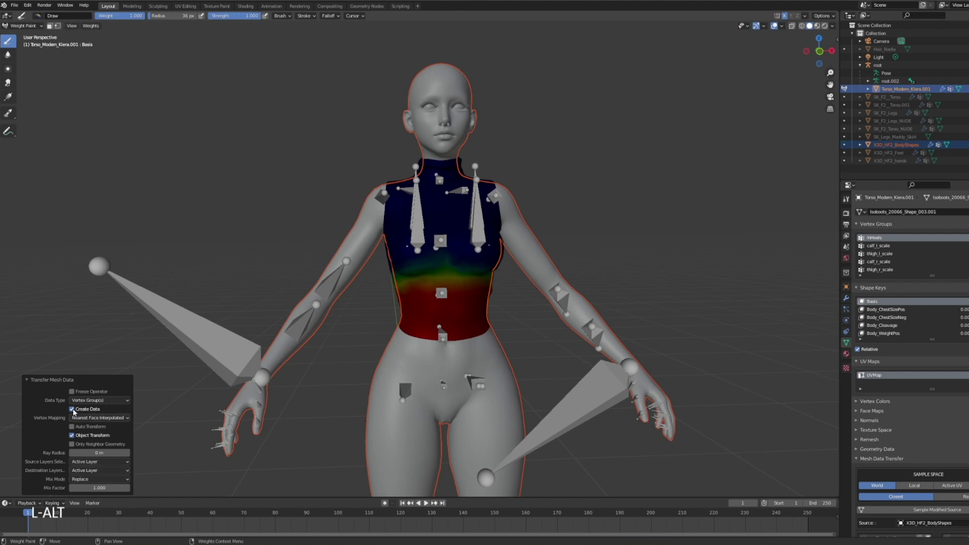
click(98, 452)
text(1)
key(Tab)
click(85, 462)
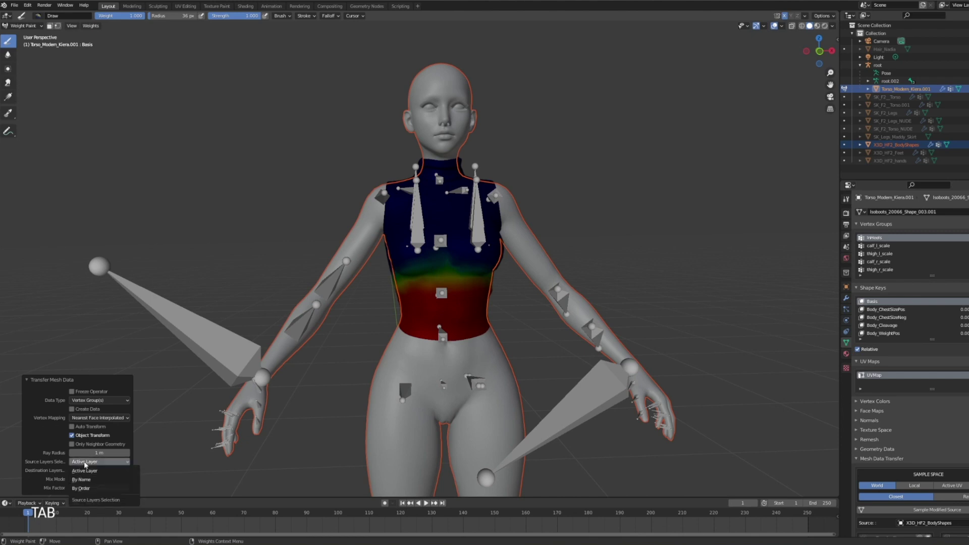
click(84, 480)
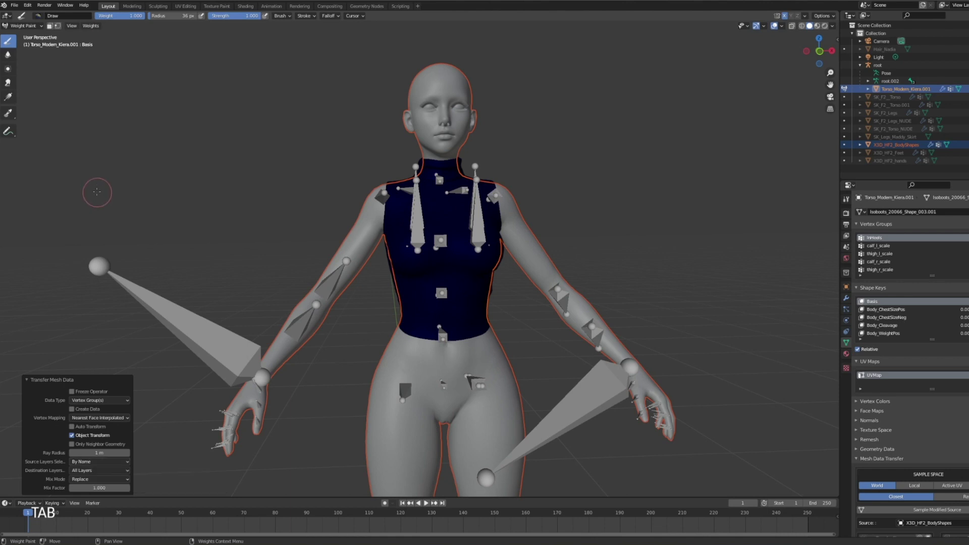
Return to Object Mode, select the character's armature and put it in Pose Mode.
click(28, 27)
click(27, 34)
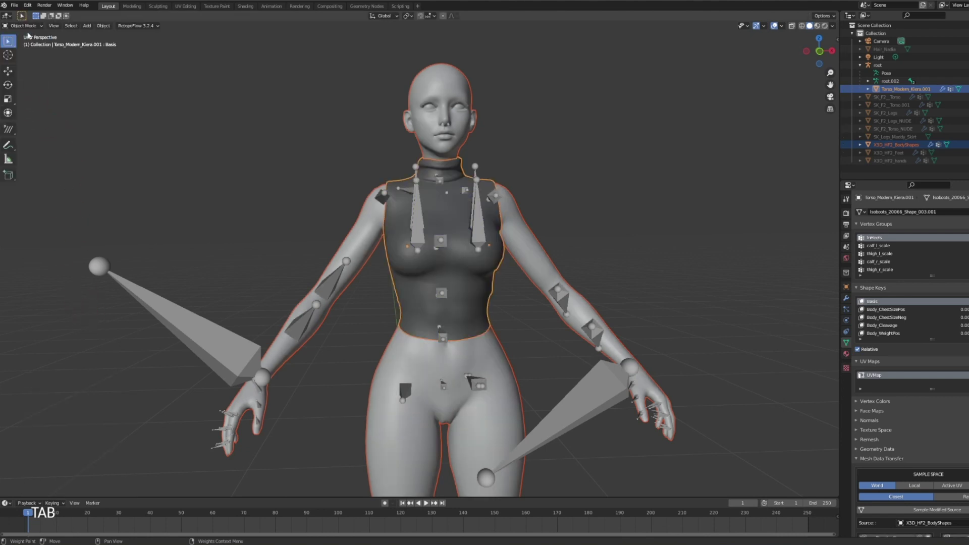
shift+middle_drag(662, 262, 626, 267)
click(406, 182)
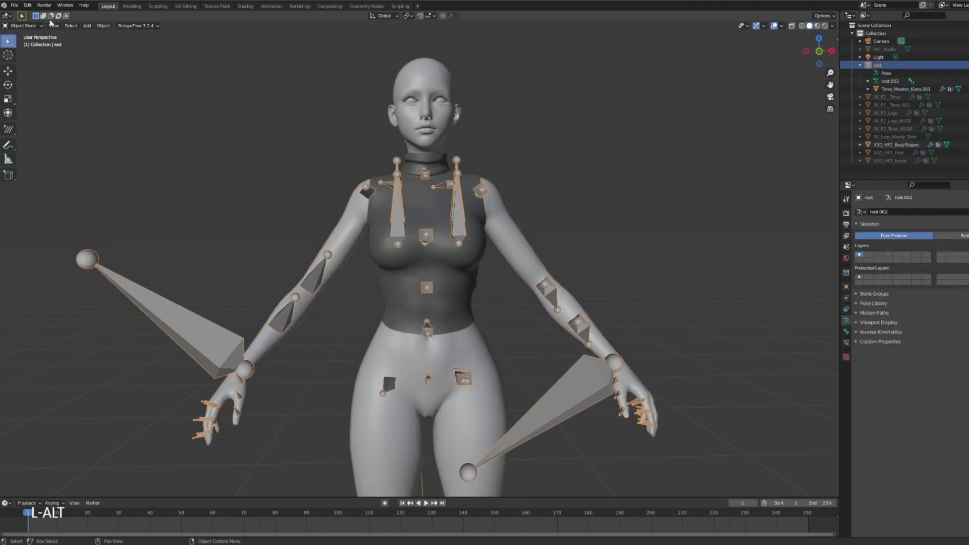
click(22, 25)
click(24, 55)
Rotate the right clavicle and upper arm to test the vest, then undo back to rest pose.
click(390, 187)
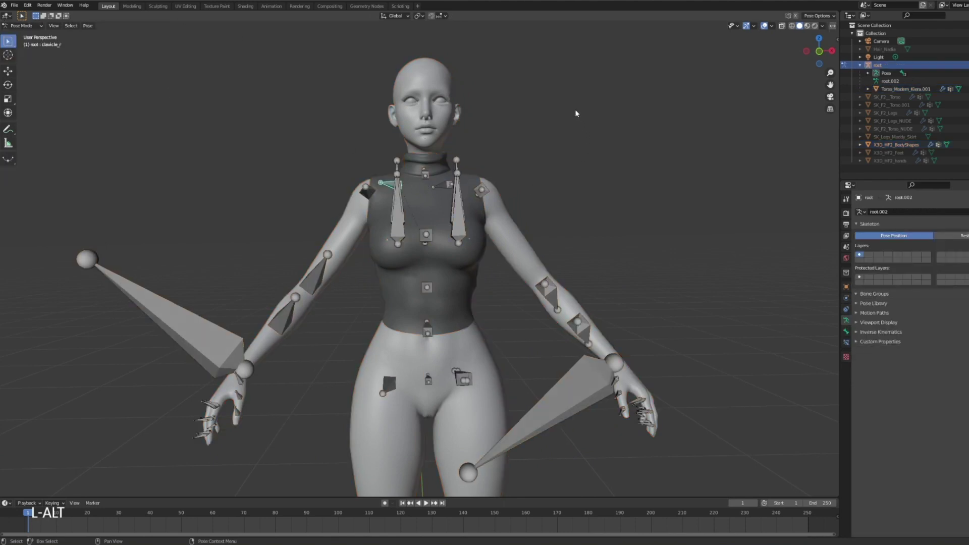
key(r)
right_click(568, 220)
key(r)
click(531, 199)
click(369, 173)
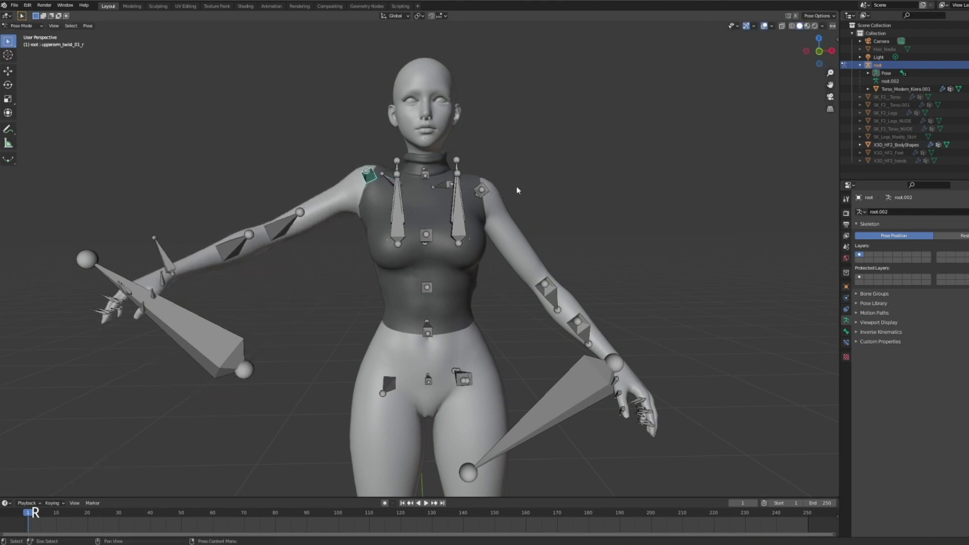
key(r)
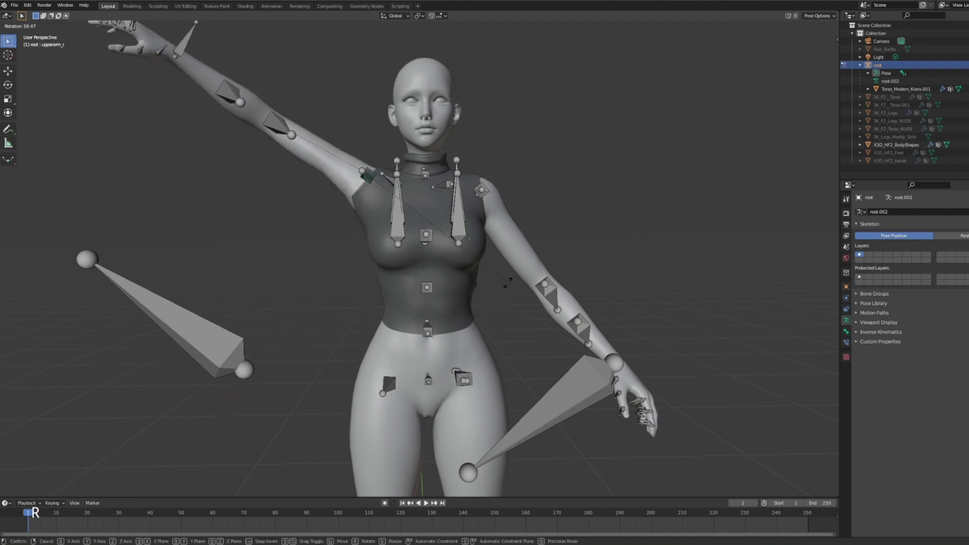
right_click(566, 216)
key(ctrl+z)
key(ctrl+z)
key(ctrl+z)
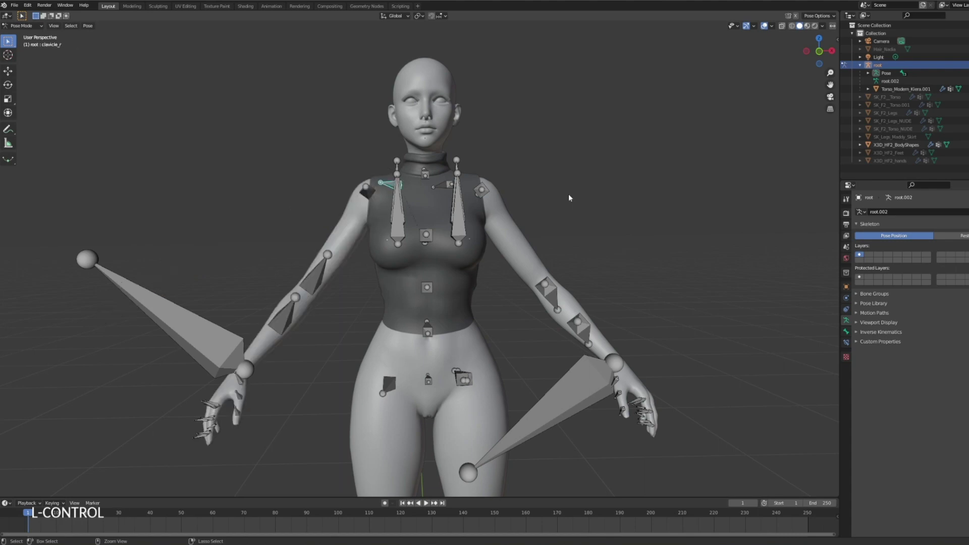
alt+drag(480, 164, 525, 268)
Return to Object Mode, select the torso garment and zoom in on it.
click(20, 26)
click(22, 34)
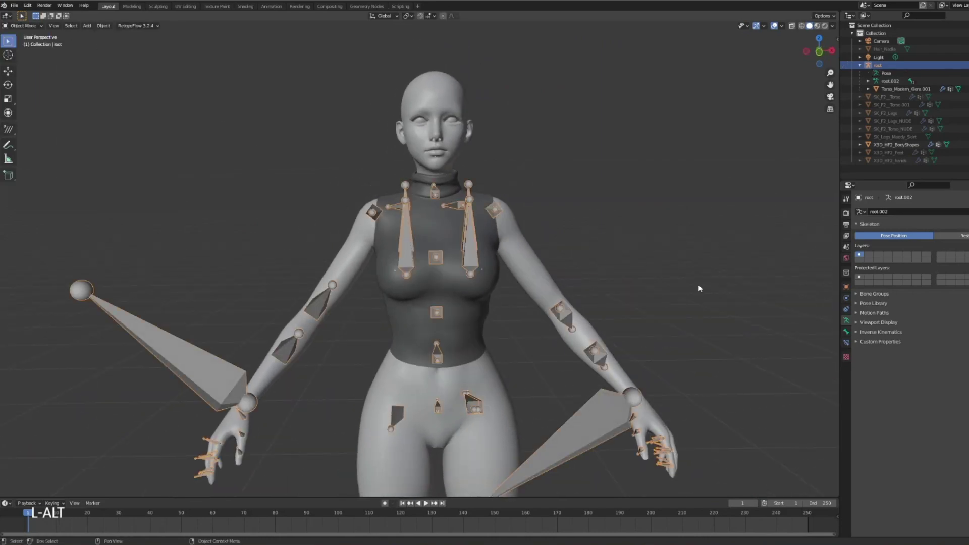
scroll(681, 250, up, 2)
click(494, 296)
alt+drag(495, 296, 537, 245)
scroll(532, 272, up, 2)
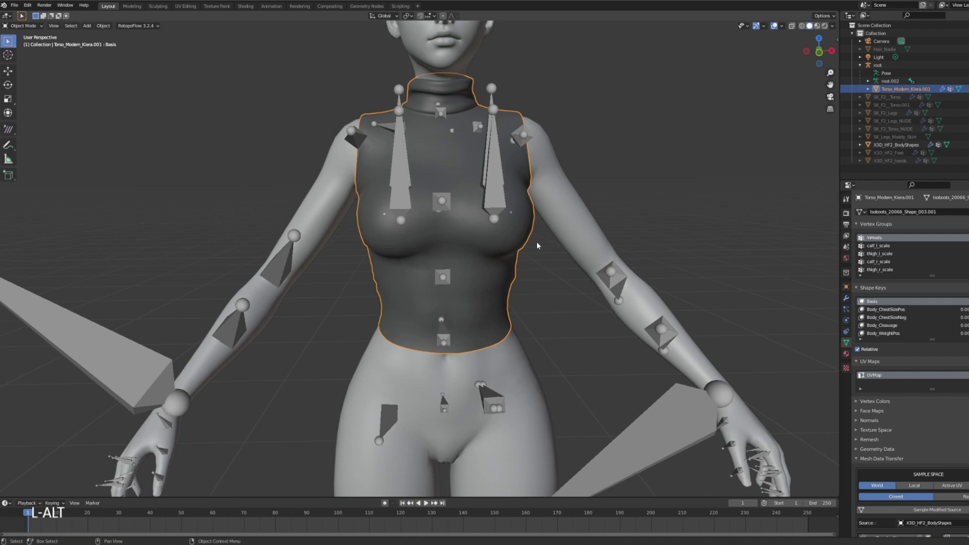
Enter Weight Paint mode on the torso and enlarge the brush radius to 44 px.
click(22, 26)
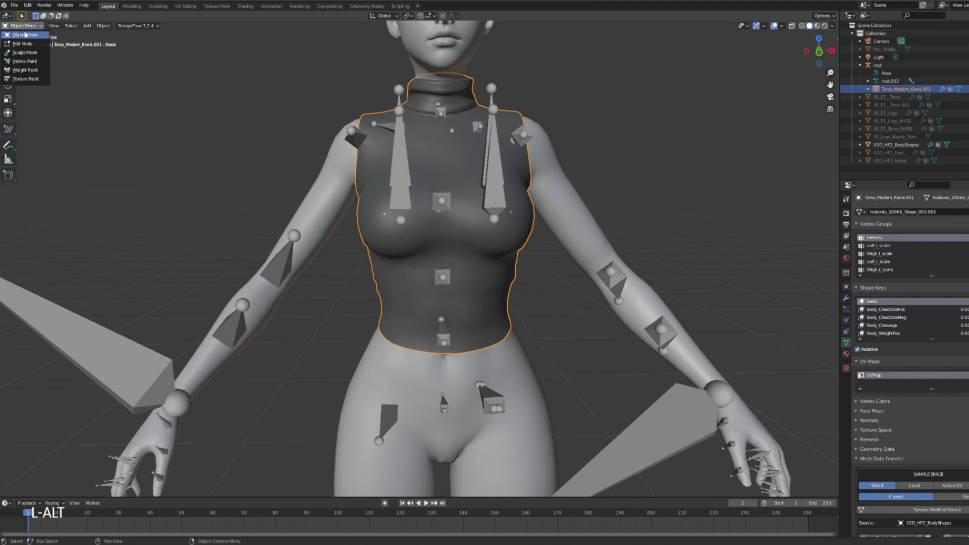
click(20, 71)
key(bracketright)
key(bracketright)
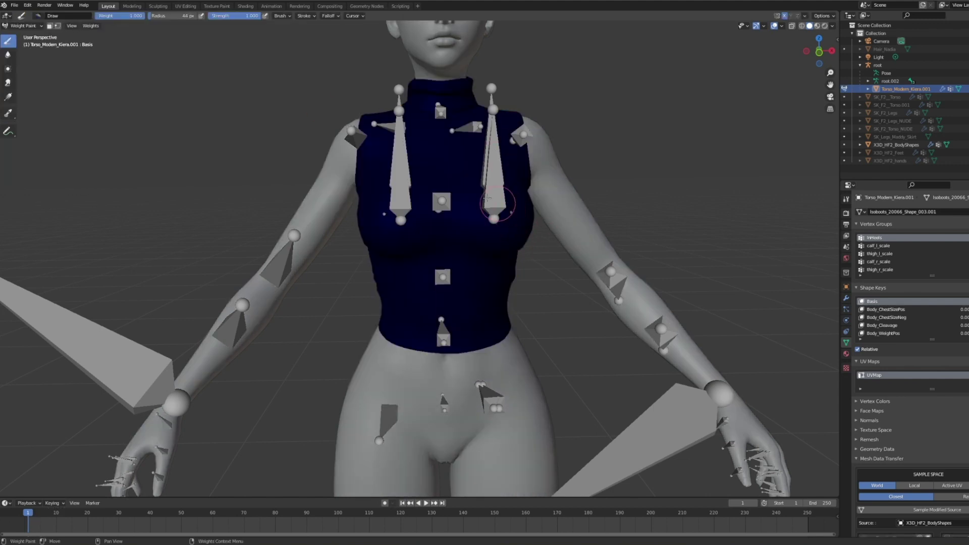
alt+drag(487, 225, 182, 113)
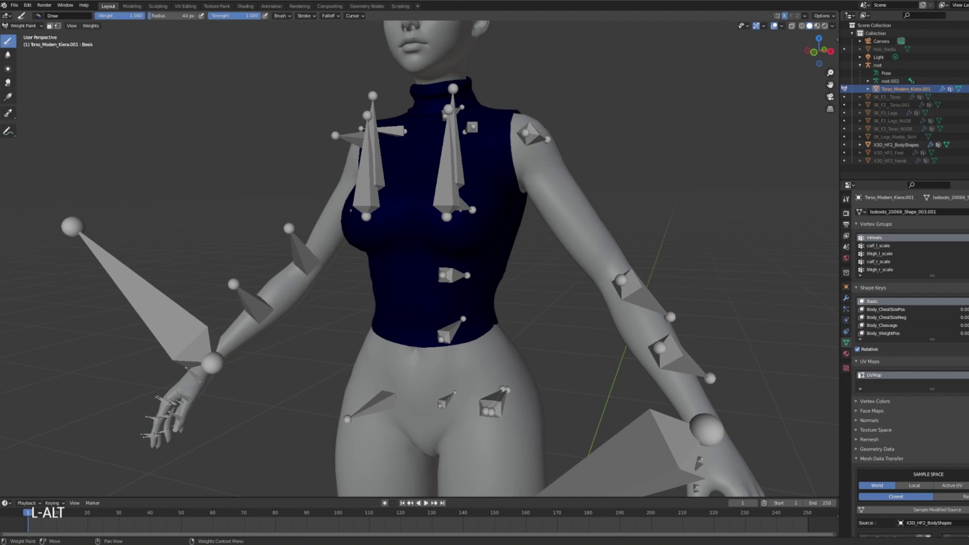
alt+drag(409, 189, 465, 162)
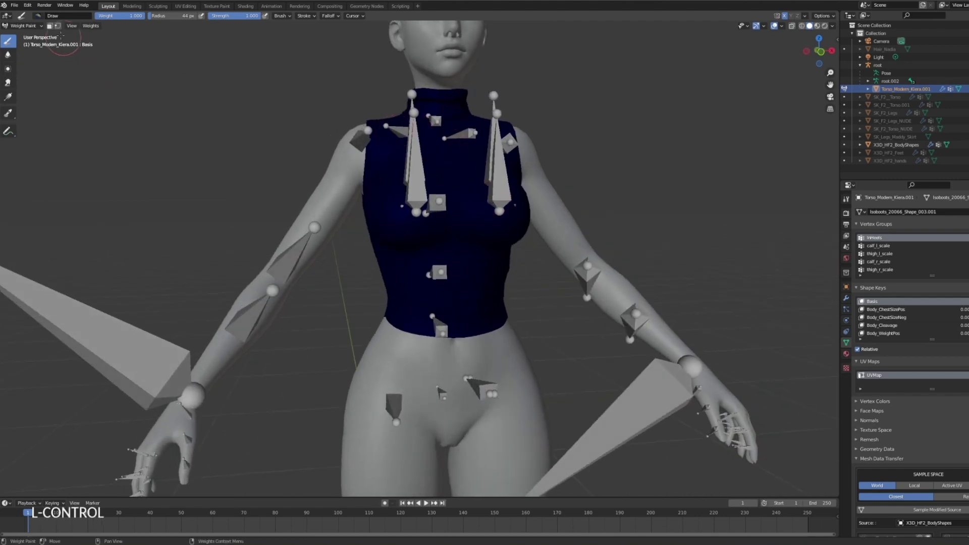
Go back to Object Mode and select the character's armature.
click(23, 25)
click(30, 36)
click(399, 132)
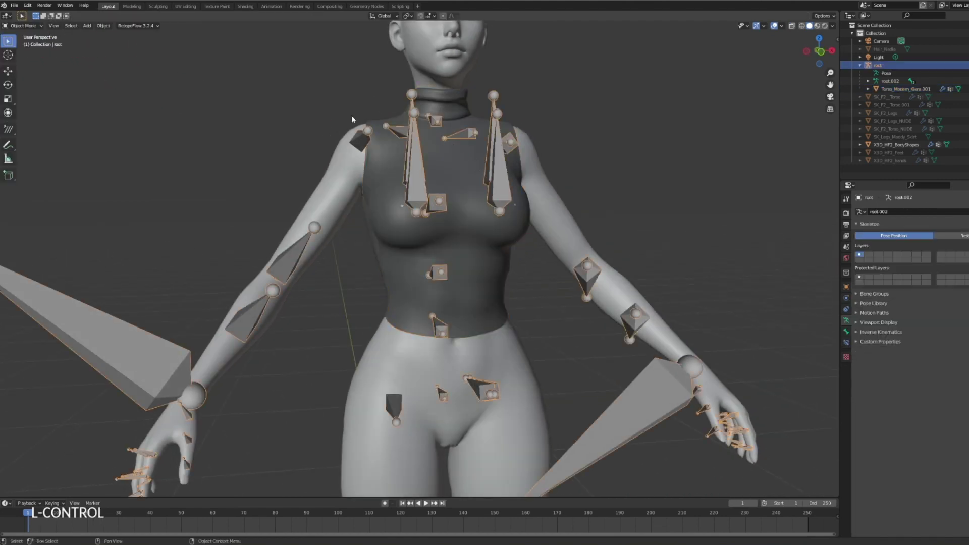
Add the torso mesh to the armature selection and enter Weight Paint mode.
shift+click(381, 126)
click(22, 26)
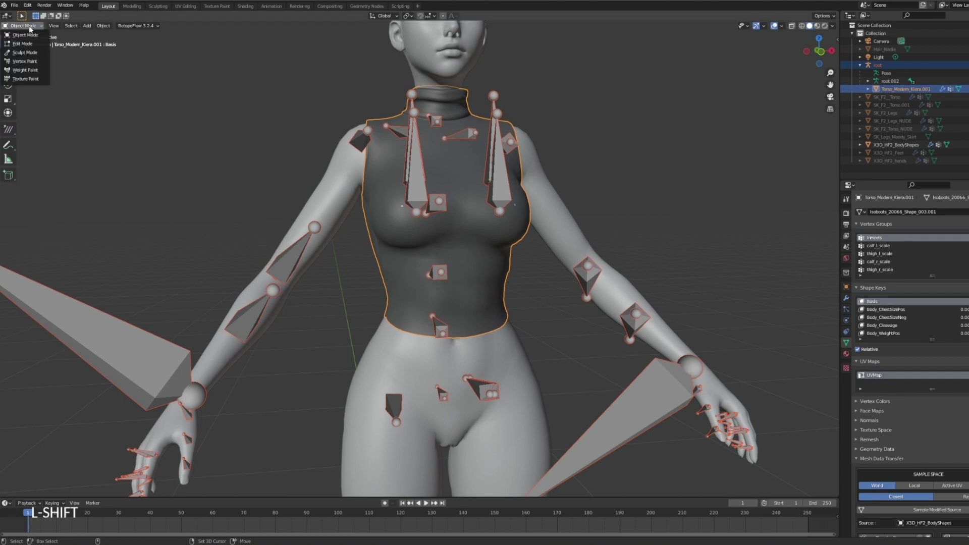
click(25, 70)
mouse_move(389, 126)
alt+mouse_down()
mouse_move(413, 132)
mouse_move(400, 121)
alt+mouse_up()
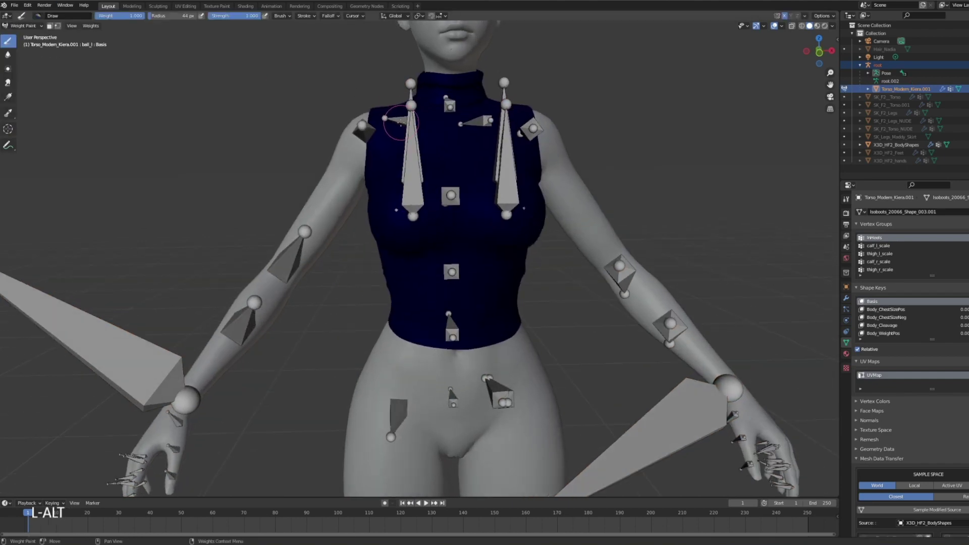
Display the clavicle, neck_01, upper arm, spine_03 and spine_02 weights on the torso, orbiting around it.
ctrl+click(400, 120)
ctrl+click(448, 104)
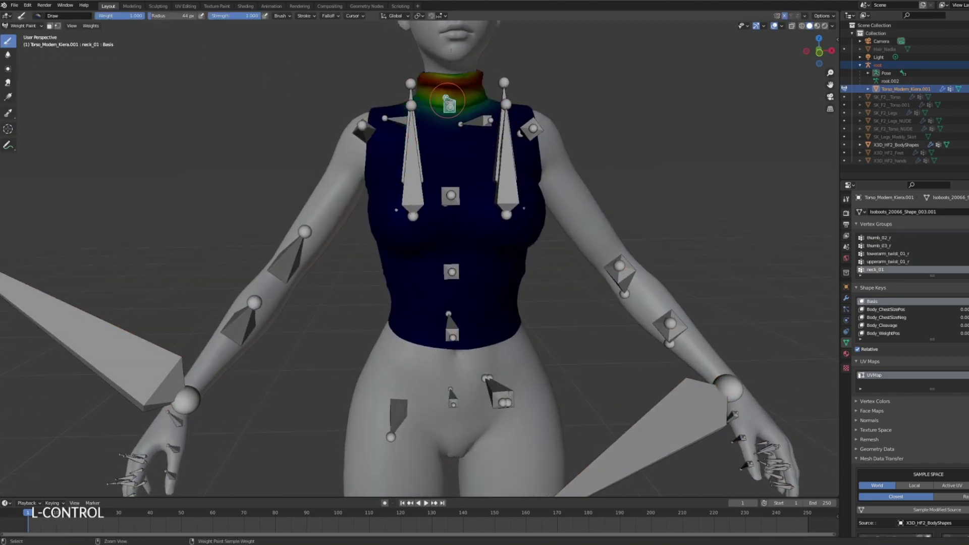
ctrl+click(478, 121)
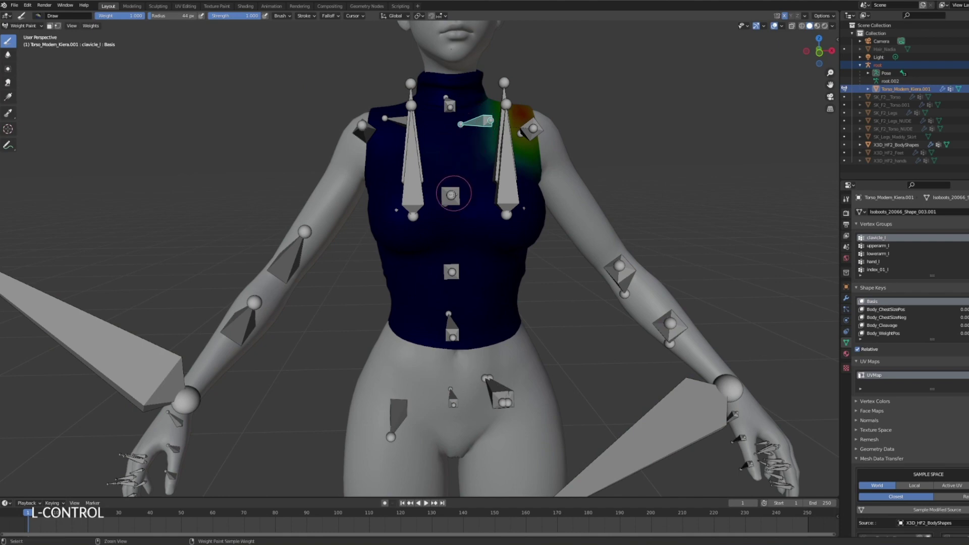
ctrl+click(451, 195)
ctrl+click(450, 106)
ctrl+click(525, 127)
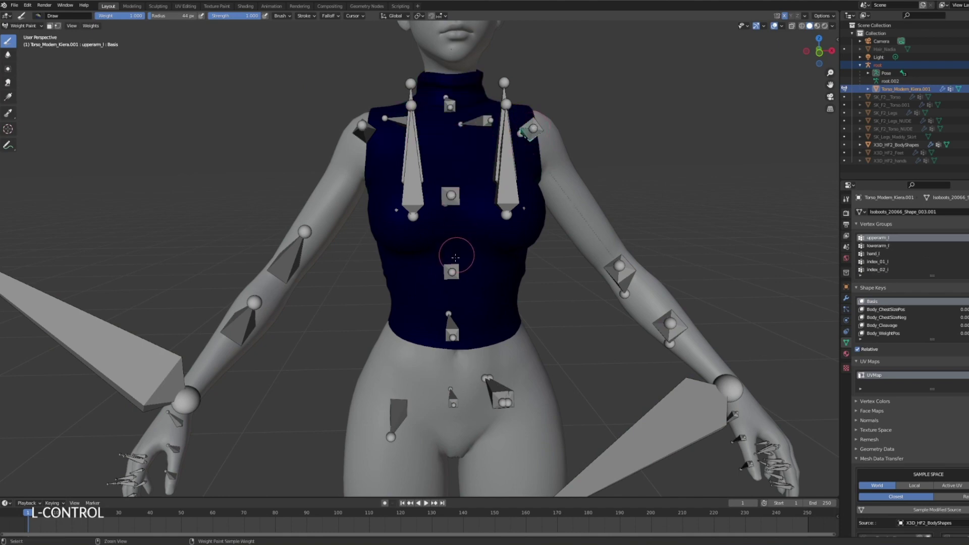
ctrl+click(452, 272)
middle_drag(475, 280, 480, 209)
middle_drag(515, 281, 370, 178)
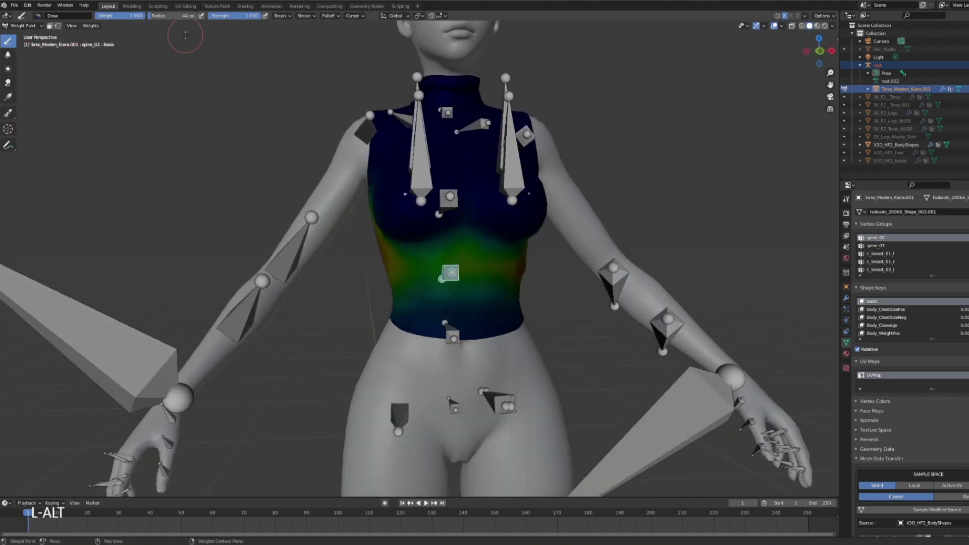
middle_drag(596, 214, 561, 226)
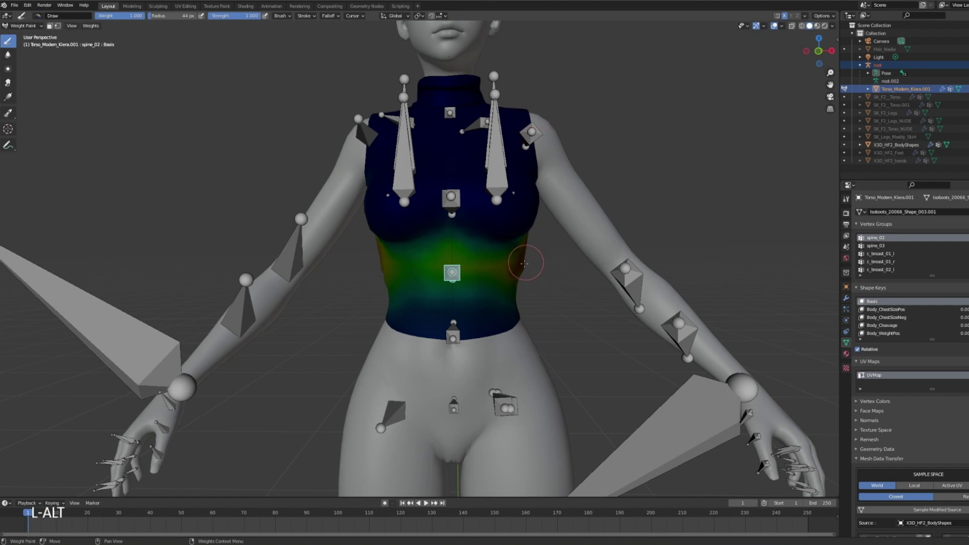
Return to Object Mode and briefly isolate the torso in local view.
click(25, 25)
click(20, 37)
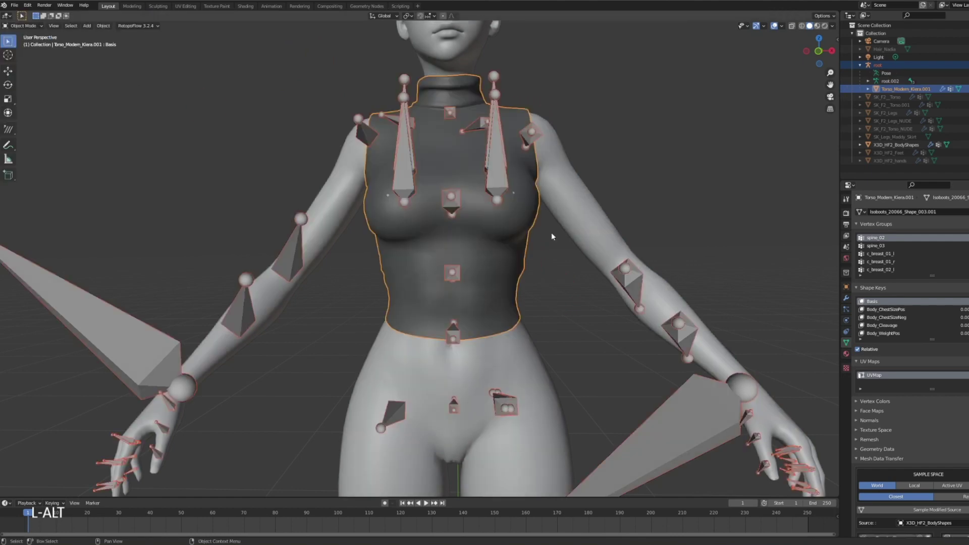
scroll(607, 256, down, 6)
middle_drag(607, 256, 454, 240)
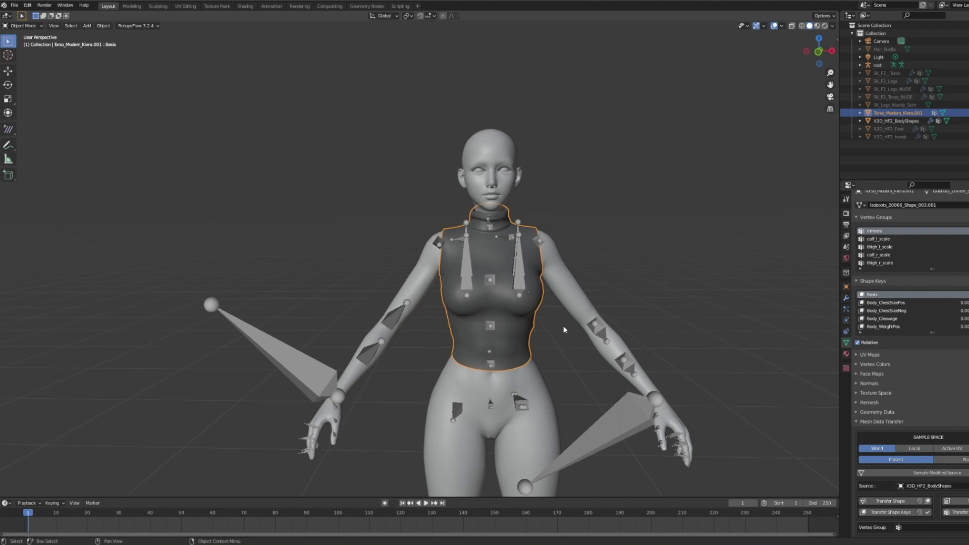
key(KP_Divide)
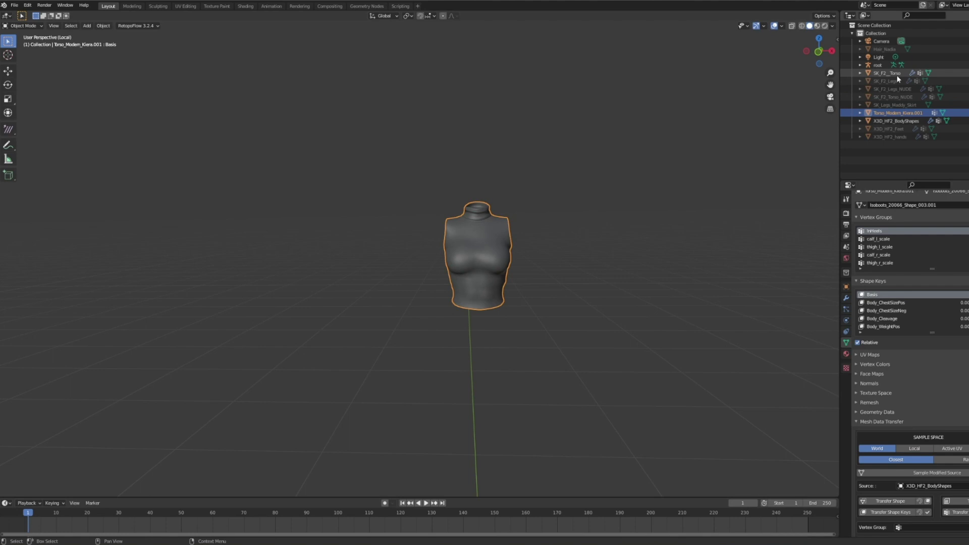
key(KP_Divide)
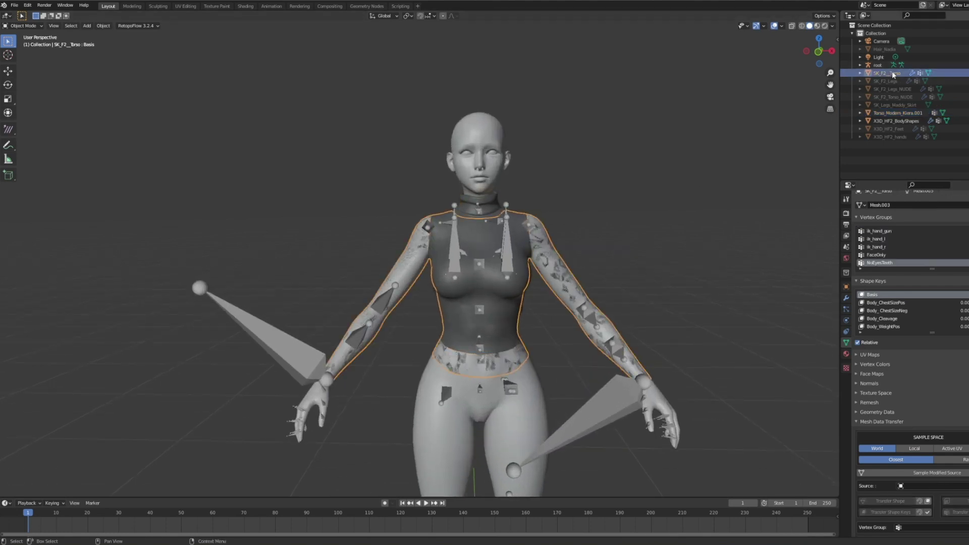
Add SK_F2_Torso to the selection and isolate both torso meshes in local view.
ctrl+click(891, 73)
key(KP_Divide)
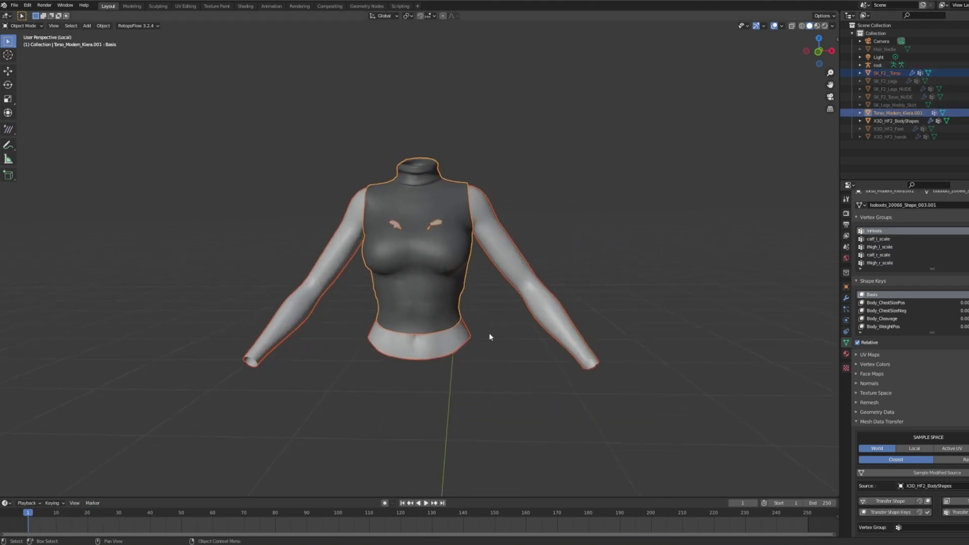
click(665, 243)
alt+drag(665, 243, 429, 303)
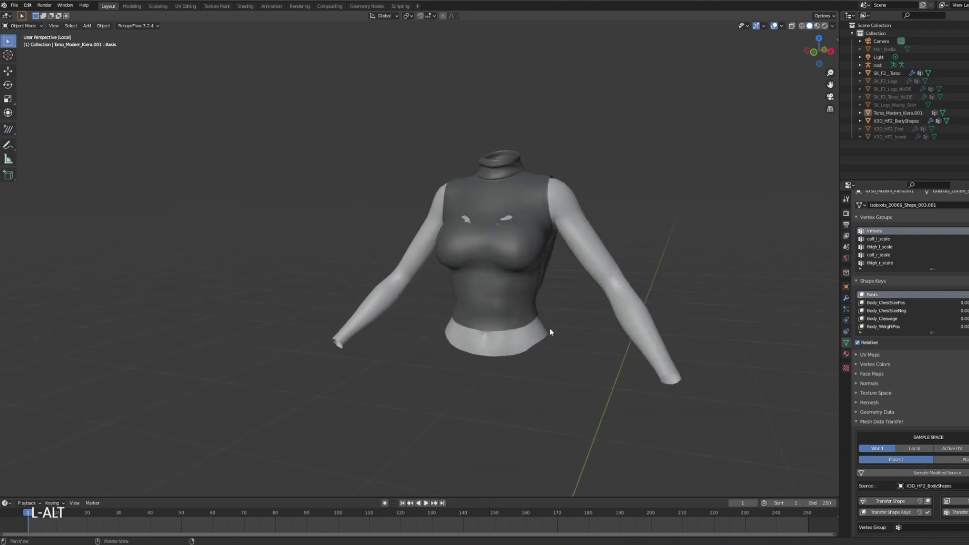
alt+drag(549, 328, 563, 151)
alt+drag(610, 198, 628, 222)
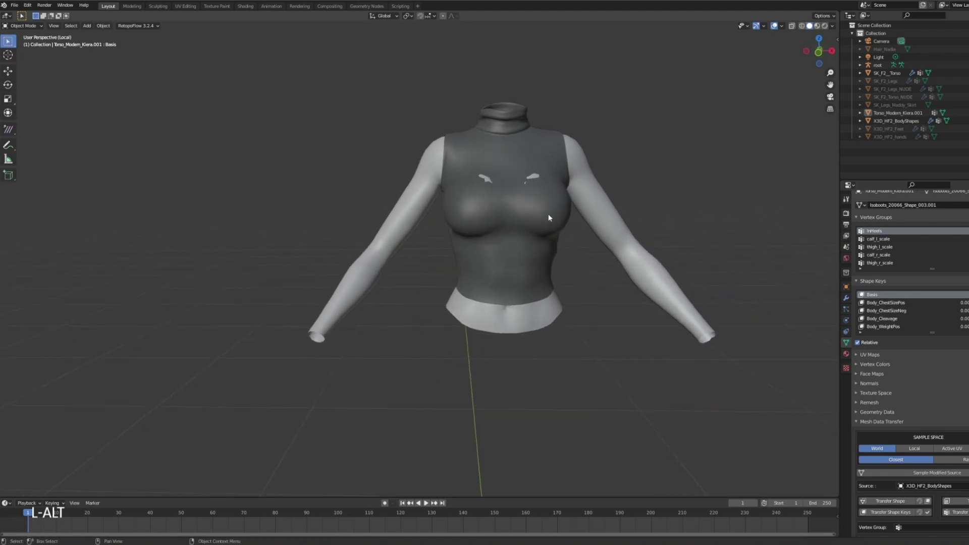
Pick the SK_F2_Torso body mesh rather than the overlapping Torso_Modern_Kiera.001 shirt.
click(430, 140)
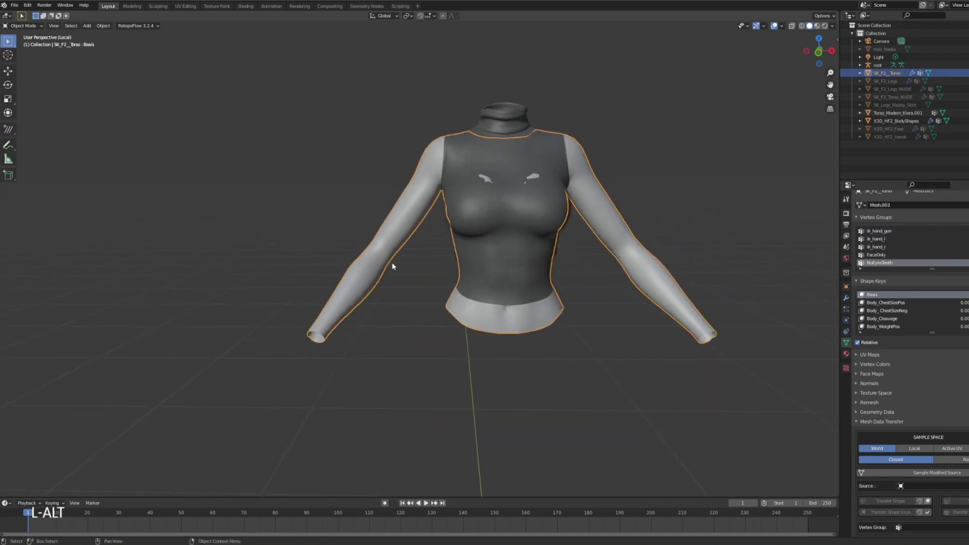
click(557, 212)
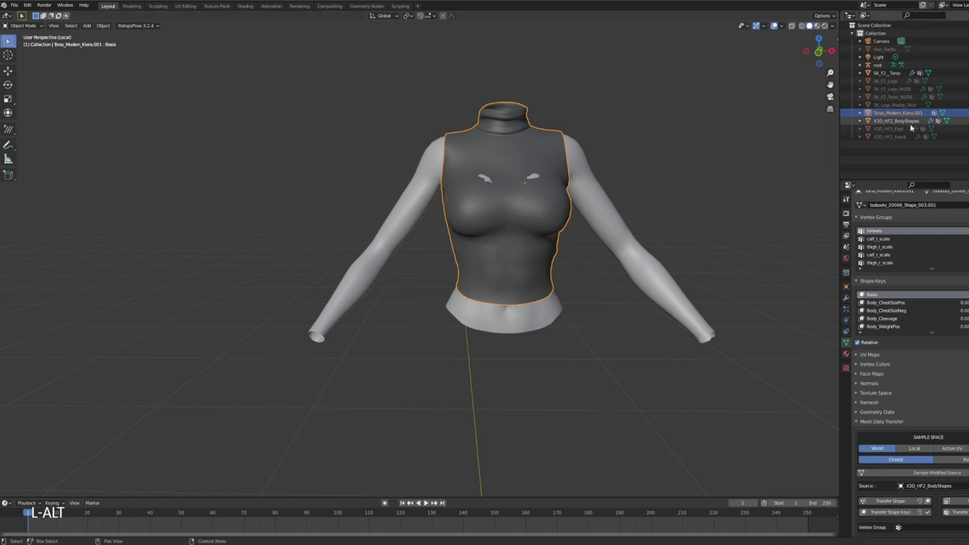
alt+drag(598, 202, 588, 212)
click(588, 212)
alt+drag(727, 156, 698, 186)
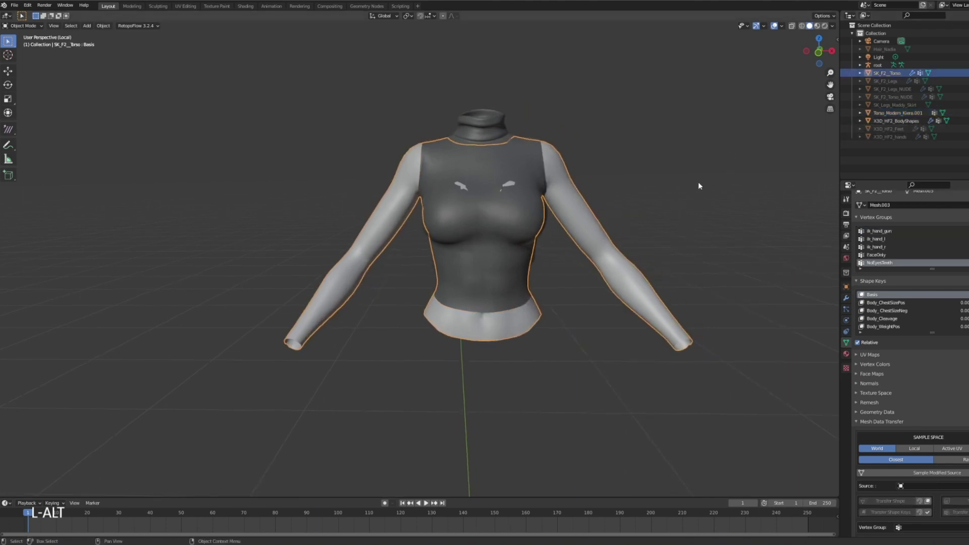
Duplicate SK_F2_Torso in place and hide the original.
key(shift+d)
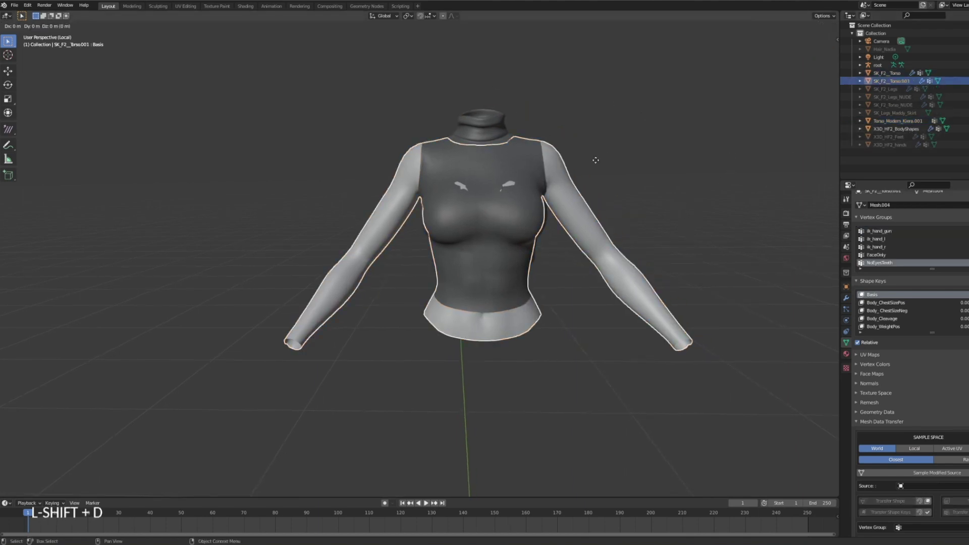
right_click(596, 162)
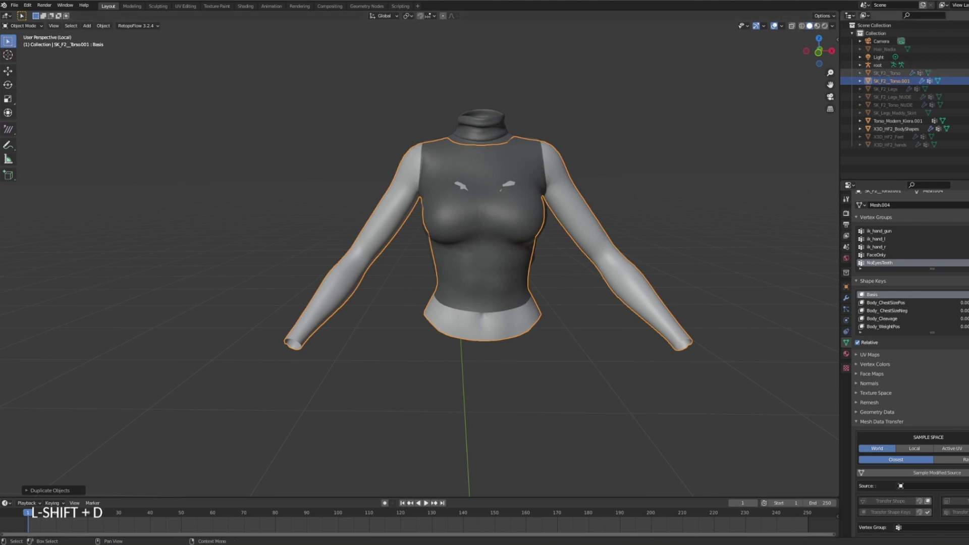
key(h)
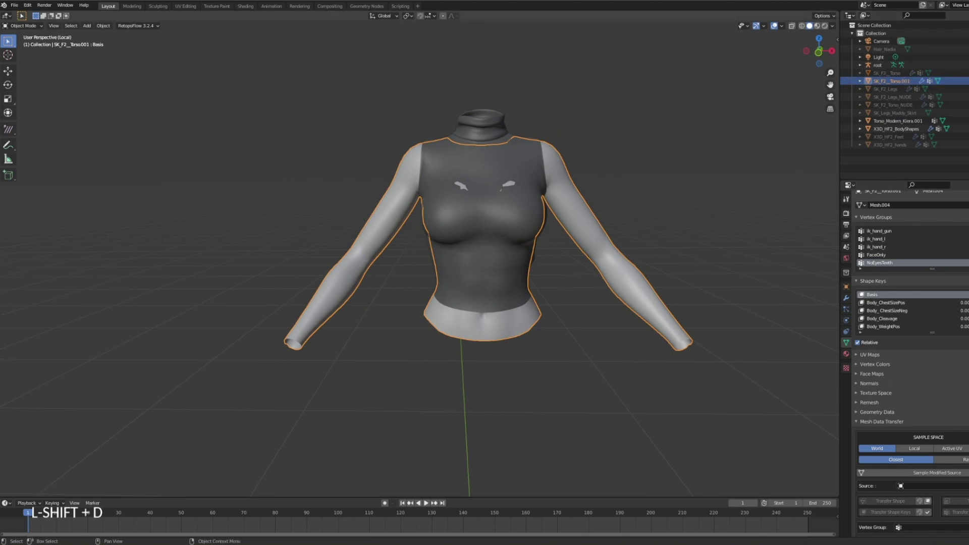
Put the SK_F2_Torso.001 copy into Edit Mode and isolate it in local view.
click(23, 26)
click(20, 42)
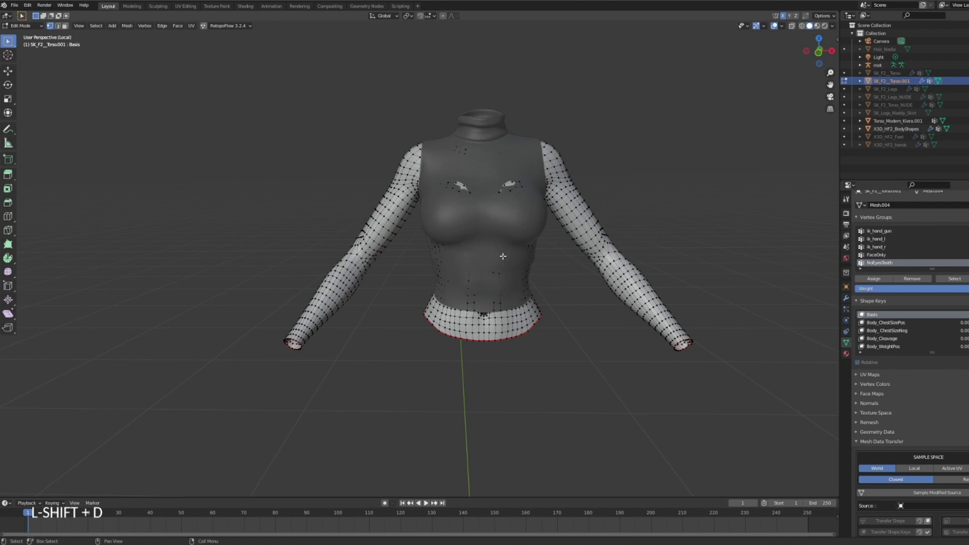
alt+drag(503, 277, 435, 152)
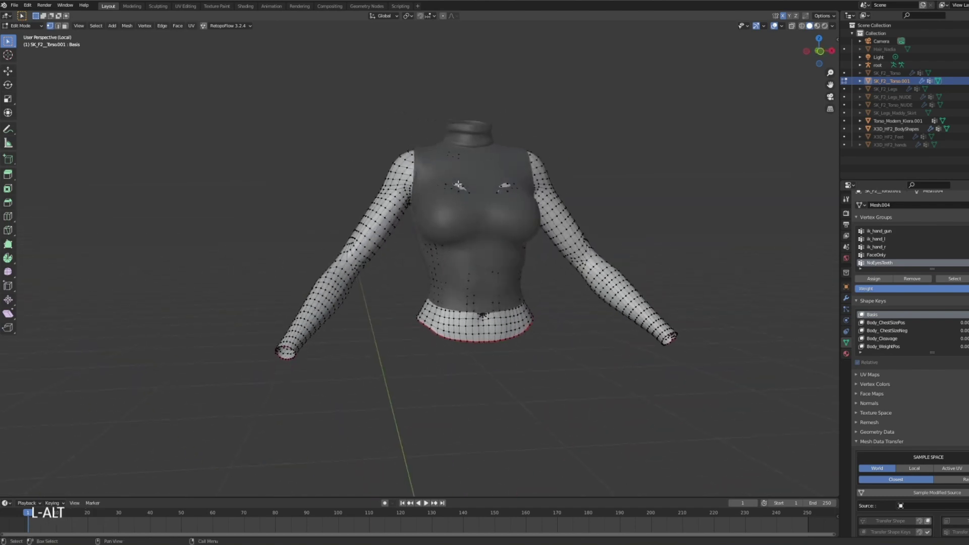
key(KP_Divide)
key(KP_Divide)
key(KP_Divide)
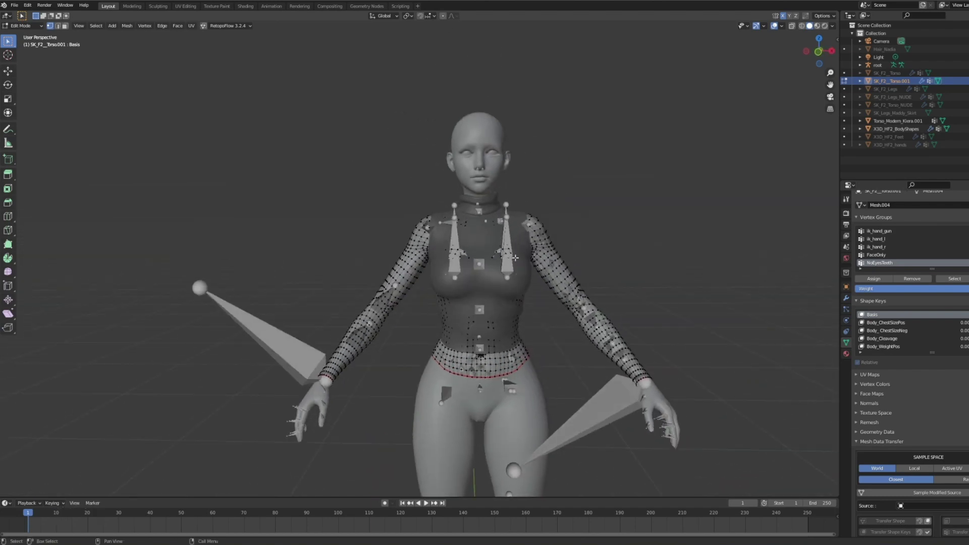
scroll(442, 206, up, 5)
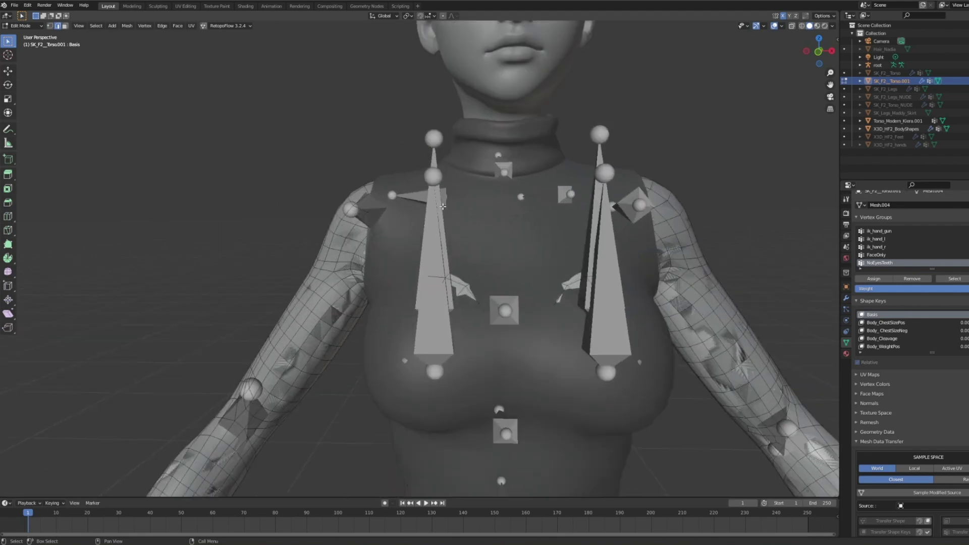
alt+drag(425, 224, 387, 210)
key(KP_Divide)
scroll(387, 210, up, 4)
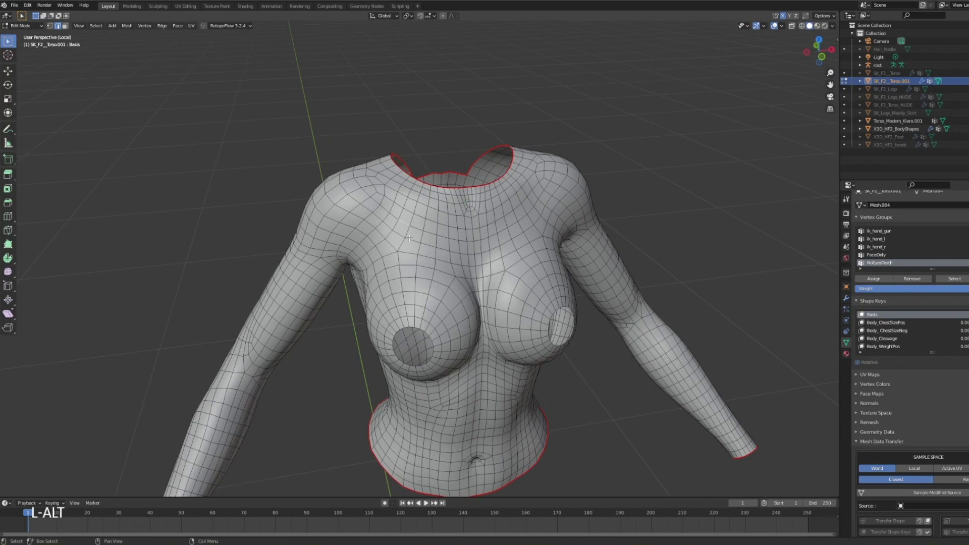
alt+drag(403, 243, 383, 212)
Mark the selected shoulder edge loops as seams.
right_click(384, 212)
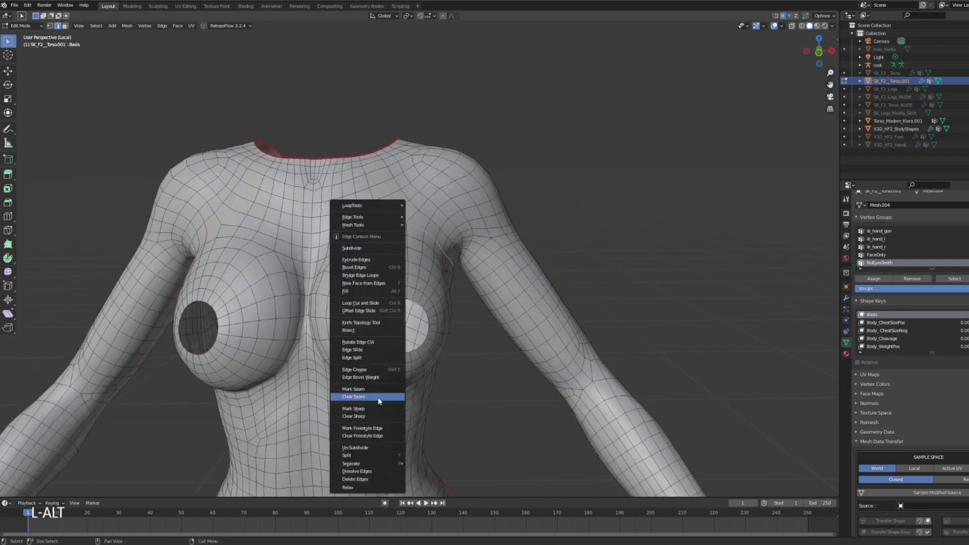
click(358, 390)
scroll(472, 319, down, 5)
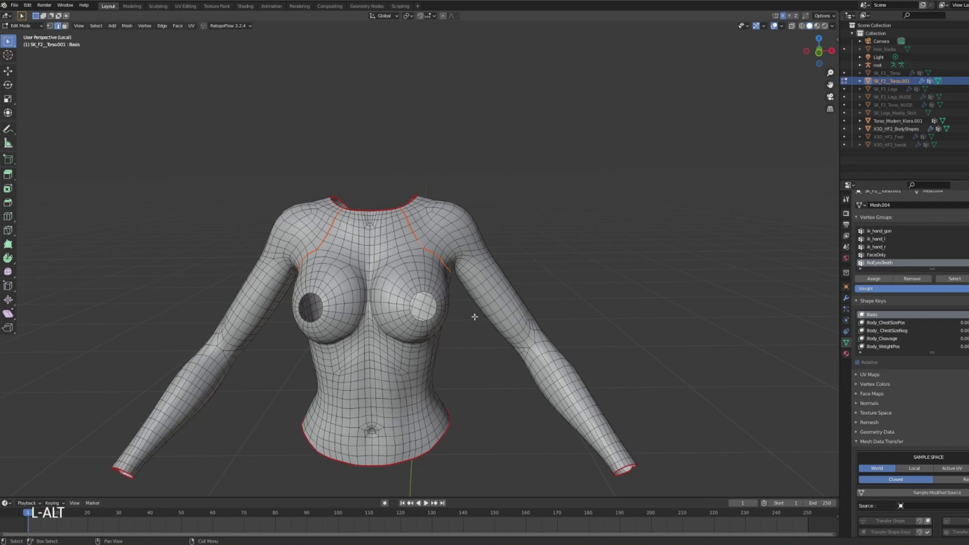
alt+drag(548, 348, 387, 328)
scroll(388, 329, up, 5)
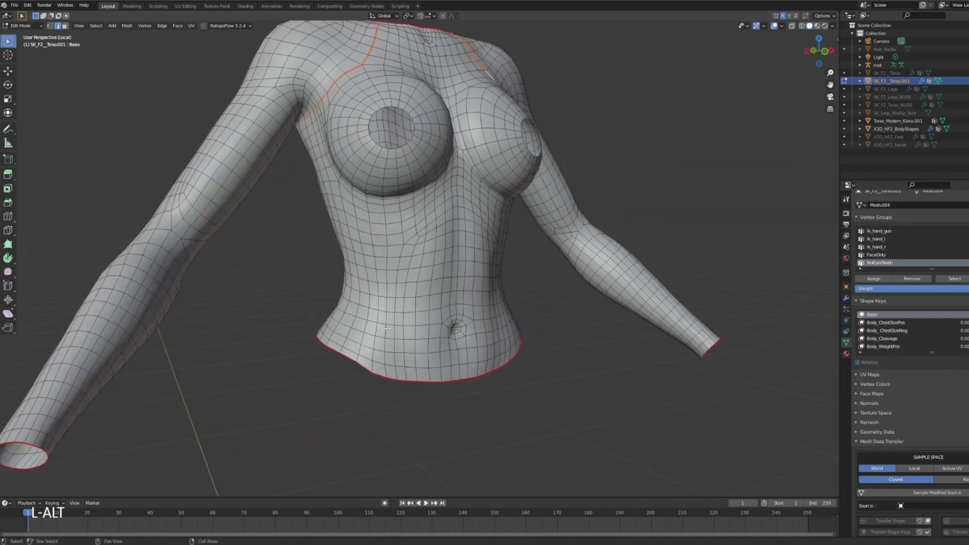
Mark the waist edge loop as a seam on the isolated torso.
key(KP_Divide)
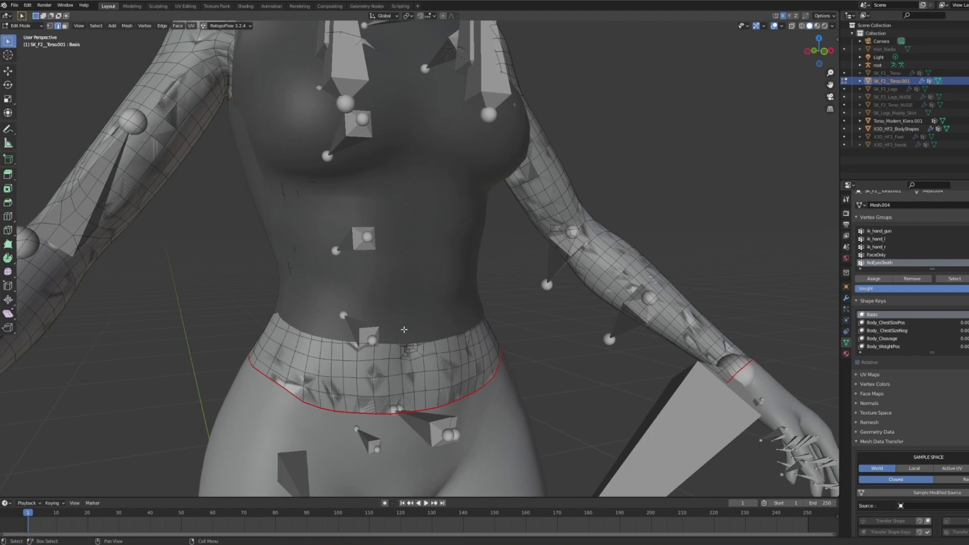
key(KP_Divide)
scroll(416, 318, up, 3)
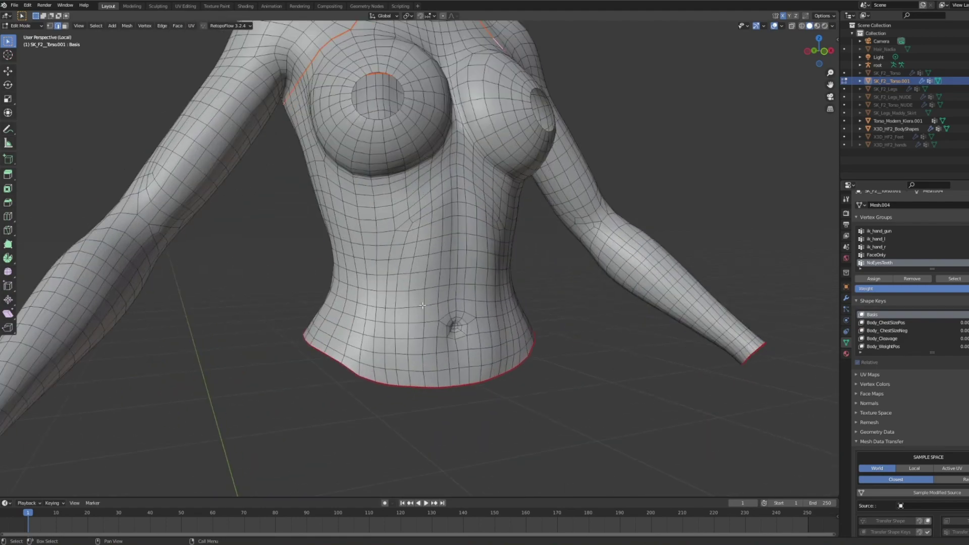
alt+middle_drag(416, 318, 434, 303)
right_click(404, 311)
click(402, 308)
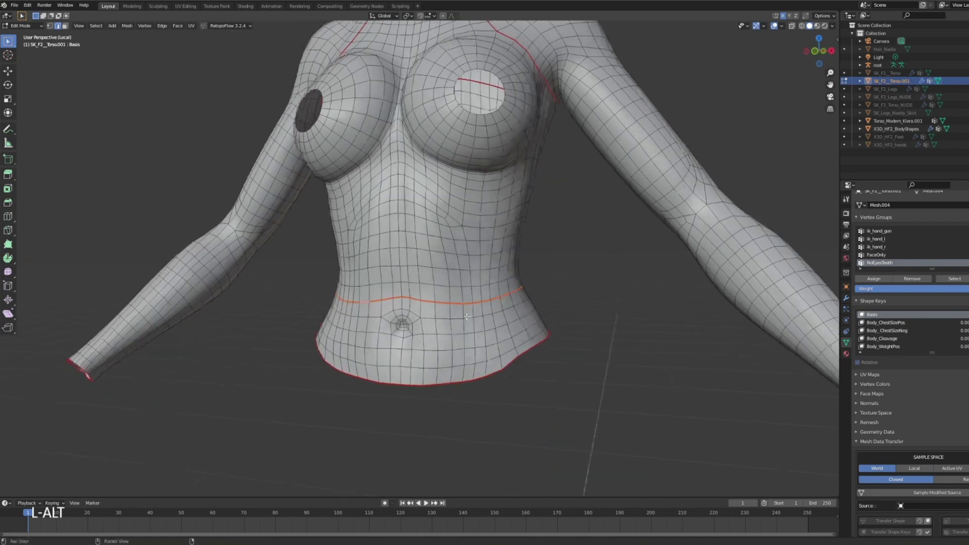
scroll(434, 303, down, 3)
click(64, 26)
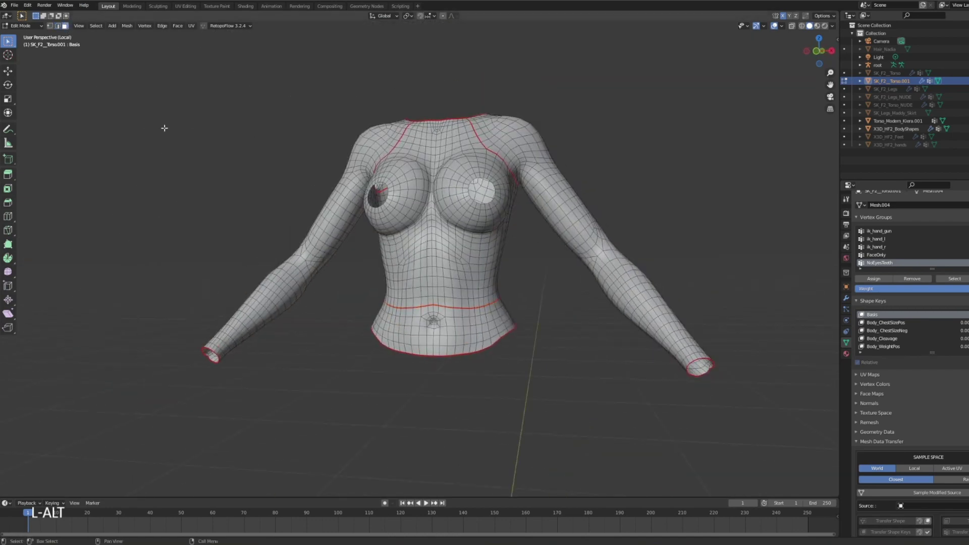
alt+middle_drag(162, 123, 530, 150)
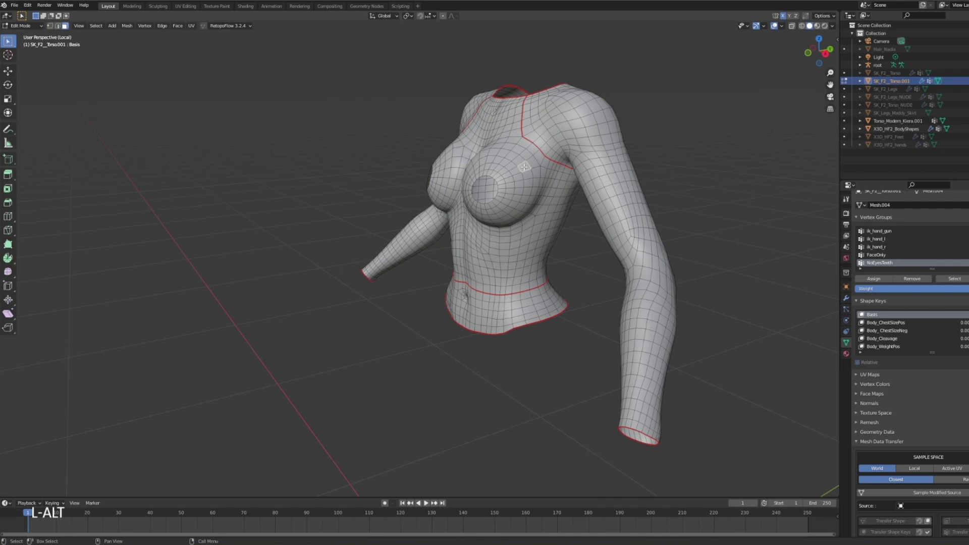
Select the linked chest-and-back faces with Ctrl+L, delimited by Seam.
key(ctrl+l)
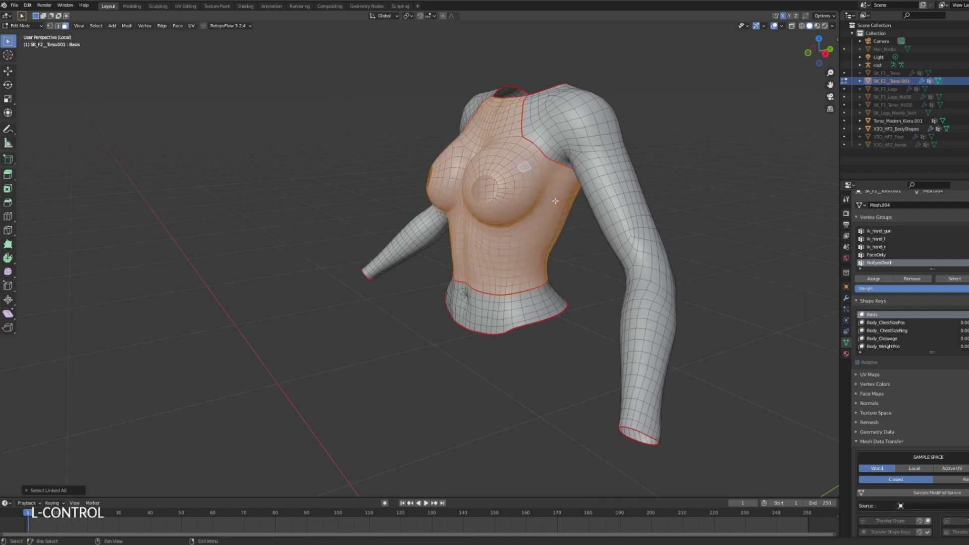
alt+middle_drag(555, 201, 91, 433)
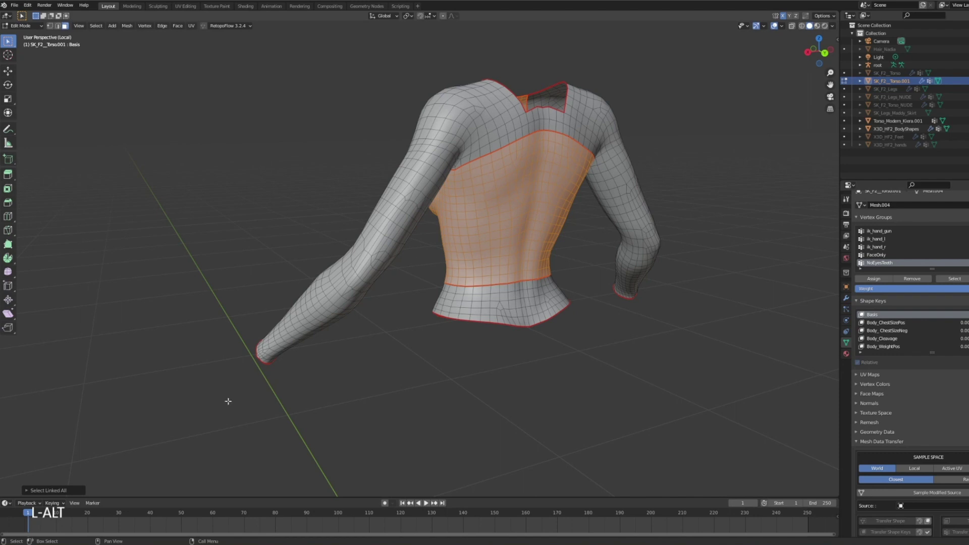
click(28, 491)
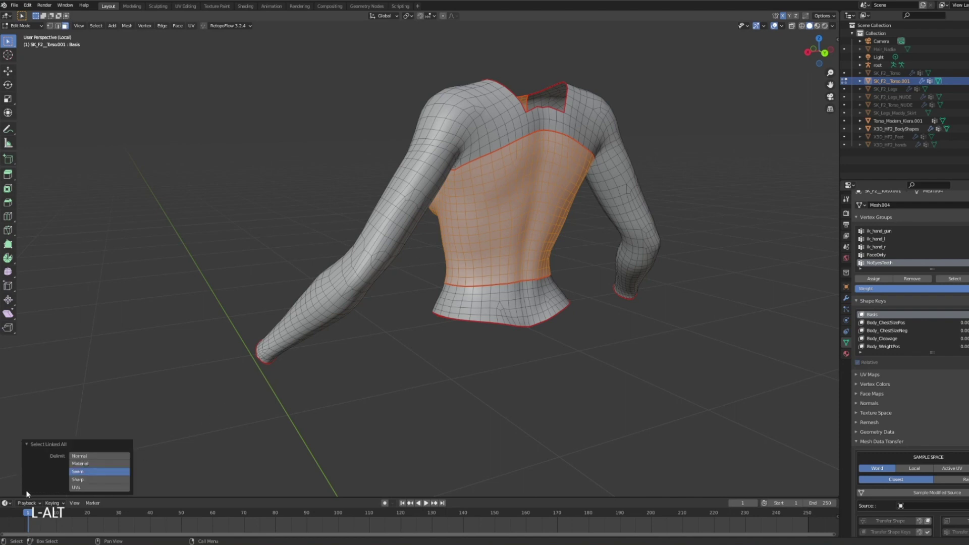
click(91, 455)
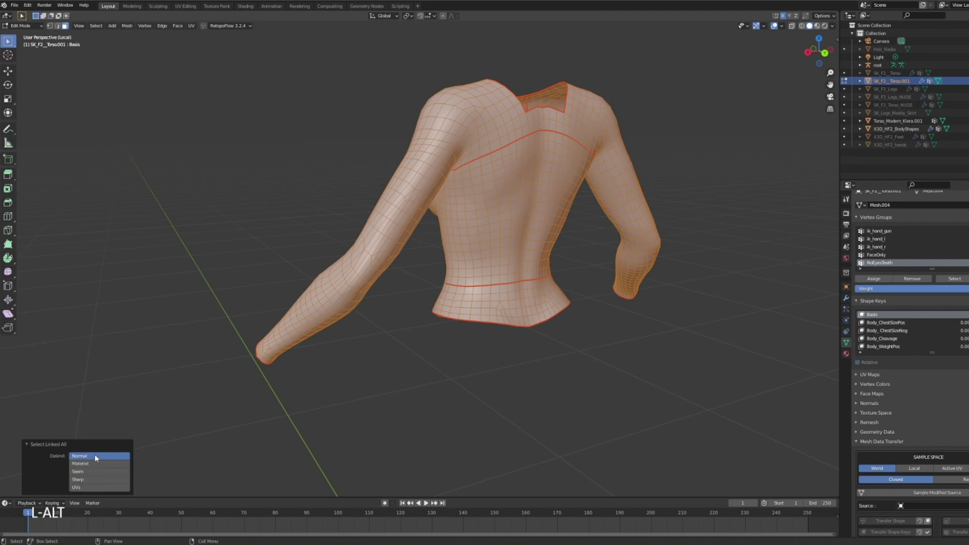
click(86, 472)
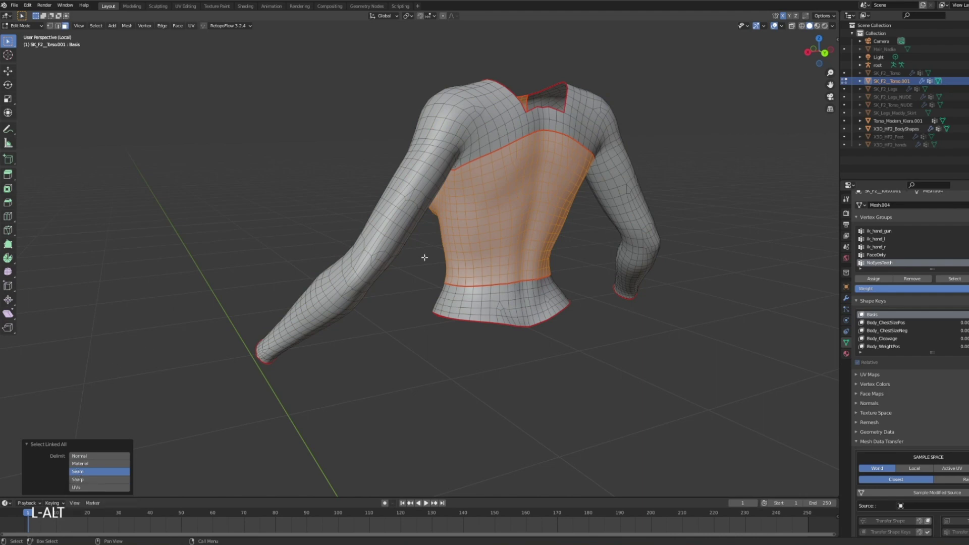
middle_drag(425, 258, 533, 195)
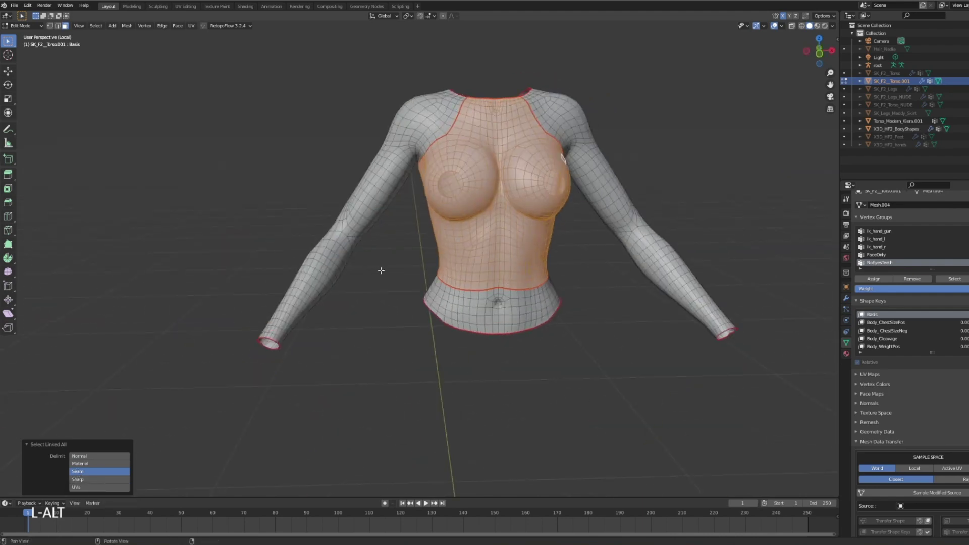
middle_drag(378, 271, 533, 232)
middle_drag(444, 241, 470, 189)
Delete the chest-and-back panel faces, then the six neck band faces.
key(x)
click(546, 234)
scroll(469, 188, up, 3)
shift+click(447, 161)
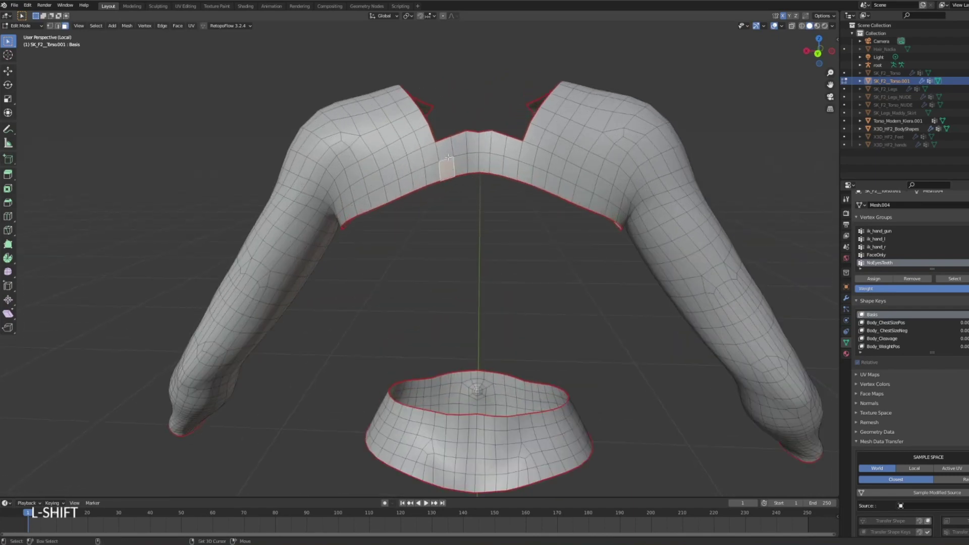
shift+click(511, 167)
shift+click(494, 157)
shift+click(485, 159)
shift+click(472, 151)
shift+click(459, 146)
key(x)
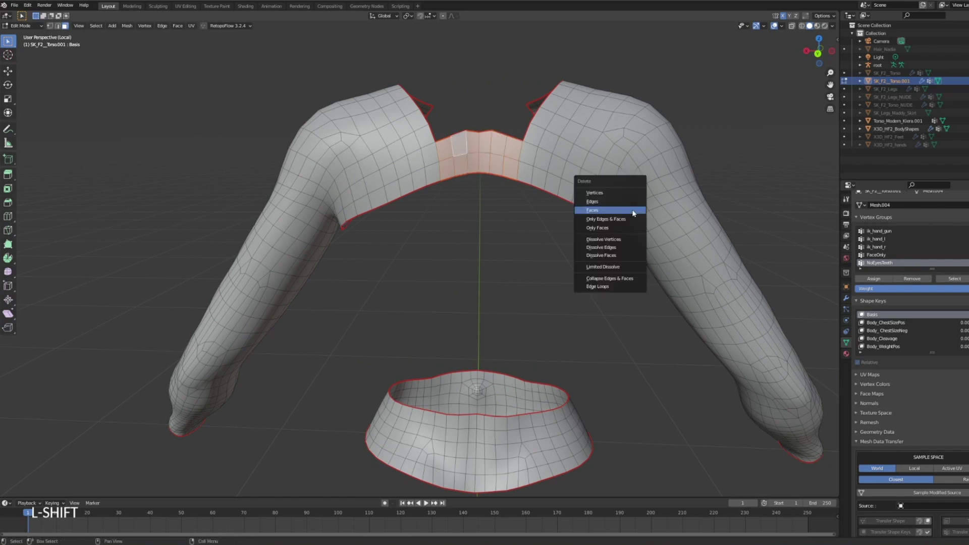
click(621, 207)
Exit local view and return to Object Mode on the full character.
alt+drag(566, 231, 545, 262)
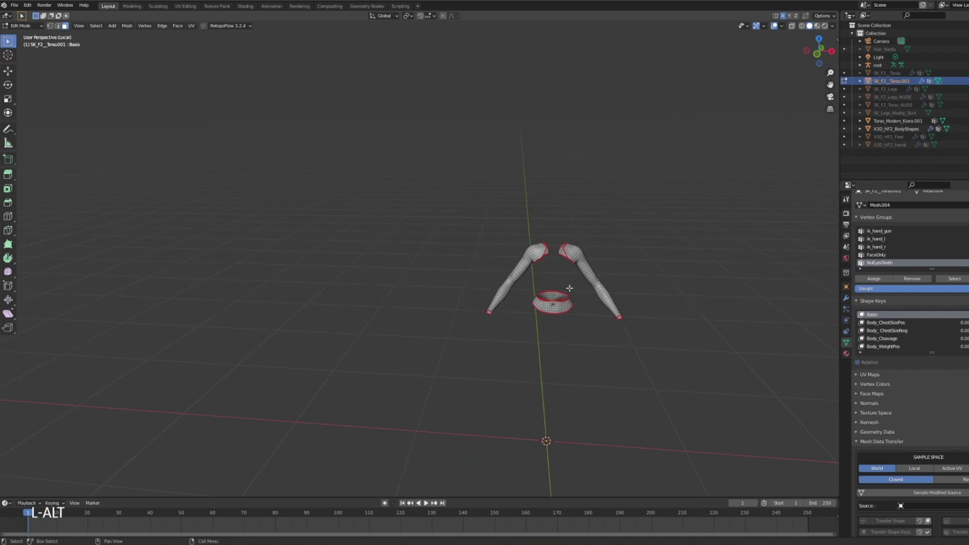
key(KP_Divide)
key(KP_Decimal)
scroll(94, 66, down, 4)
click(20, 25)
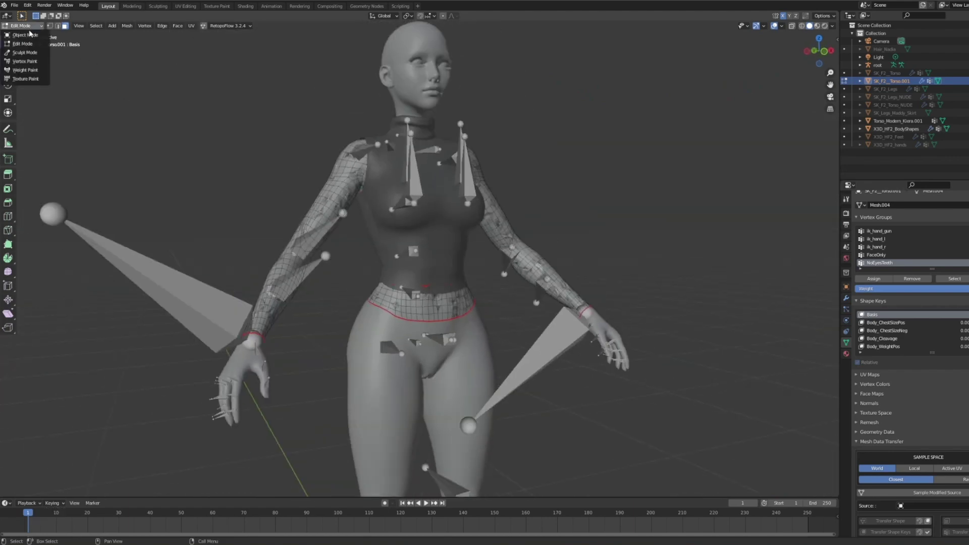
click(21, 40)
alt+drag(556, 219, 543, 240)
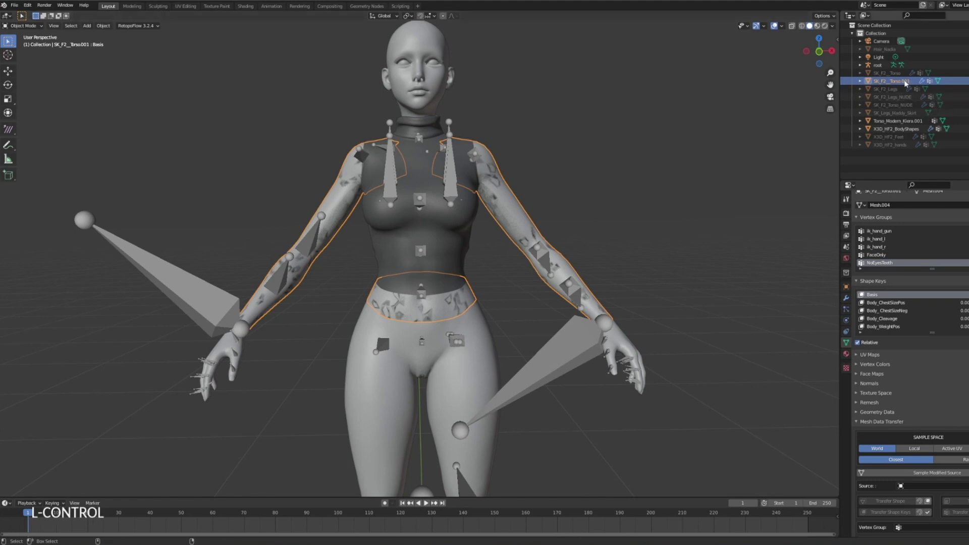
Select Torso_Modern_Kiera.001 and expand its UV map settings.
ctrl+click(906, 122)
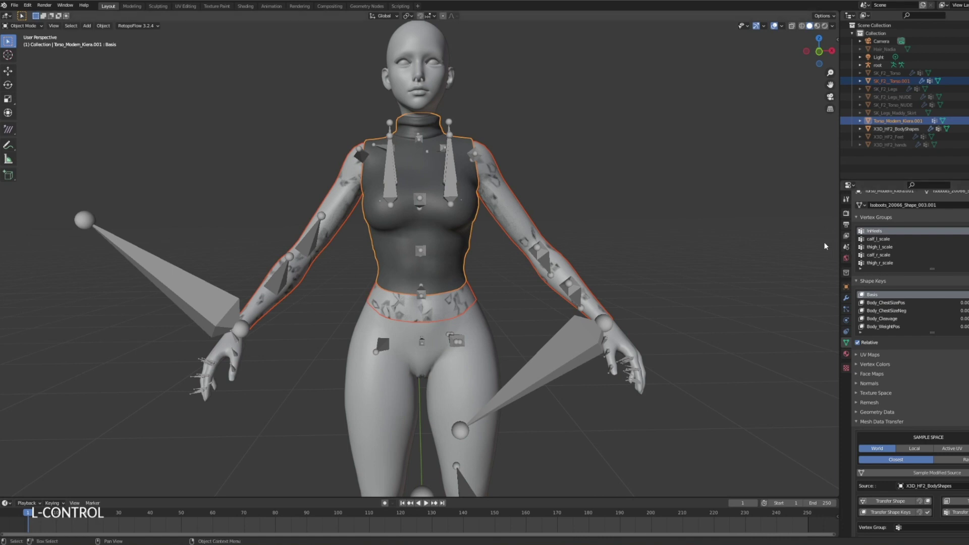
click(687, 171)
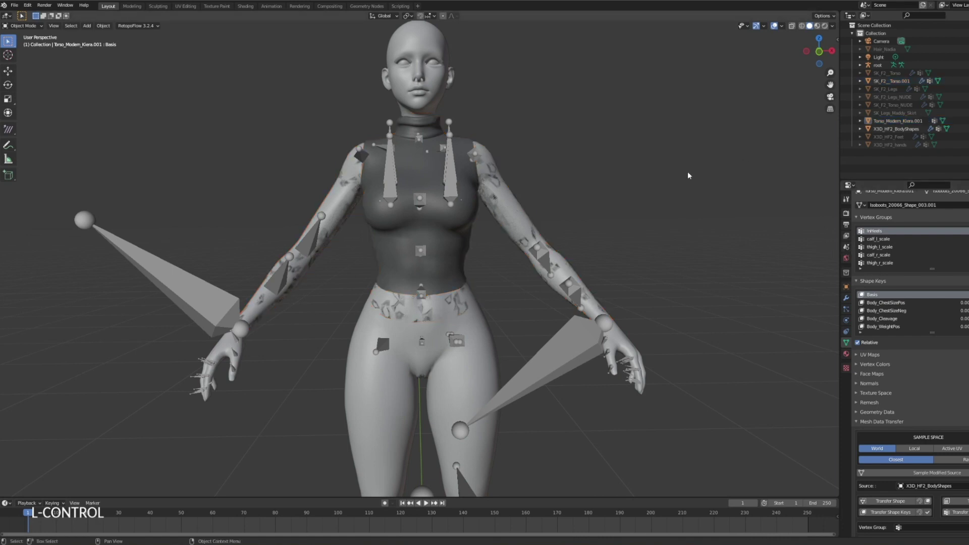
click(899, 121)
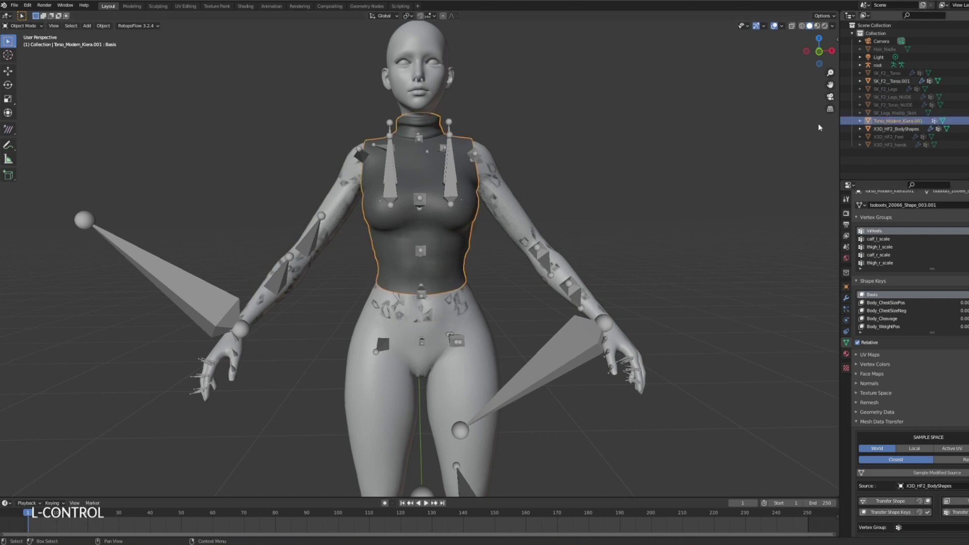
click(862, 358)
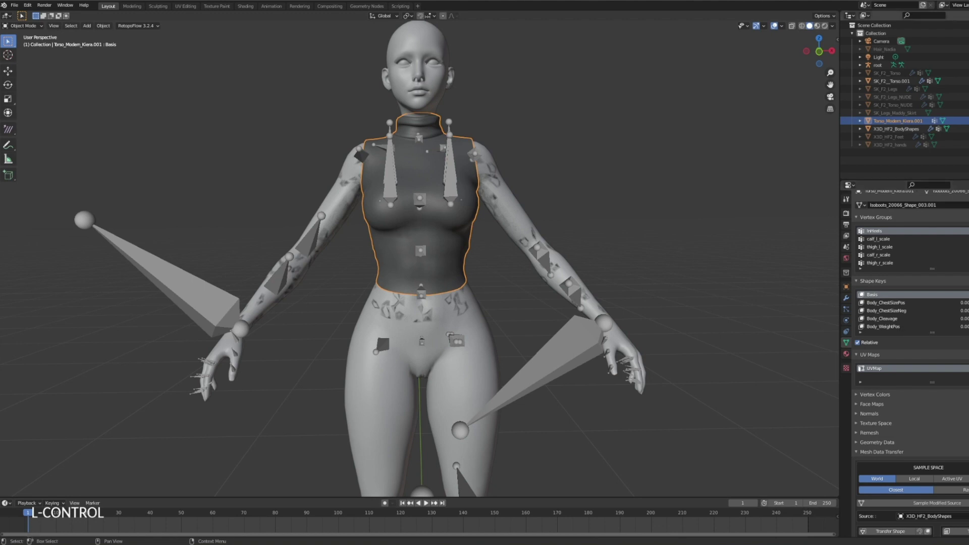
ctrl+click(881, 371)
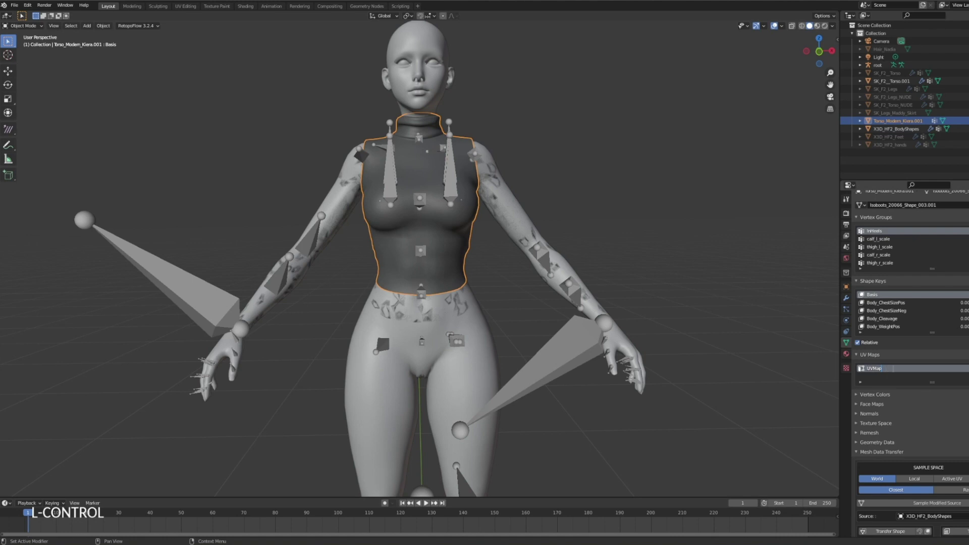
click(874, 370)
double_click(871, 371)
click(872, 370)
Rename the Kiera torso's UV map to the original's UVMap name, then join both torsos with Ctrl+J.
ctrl+click(892, 82)
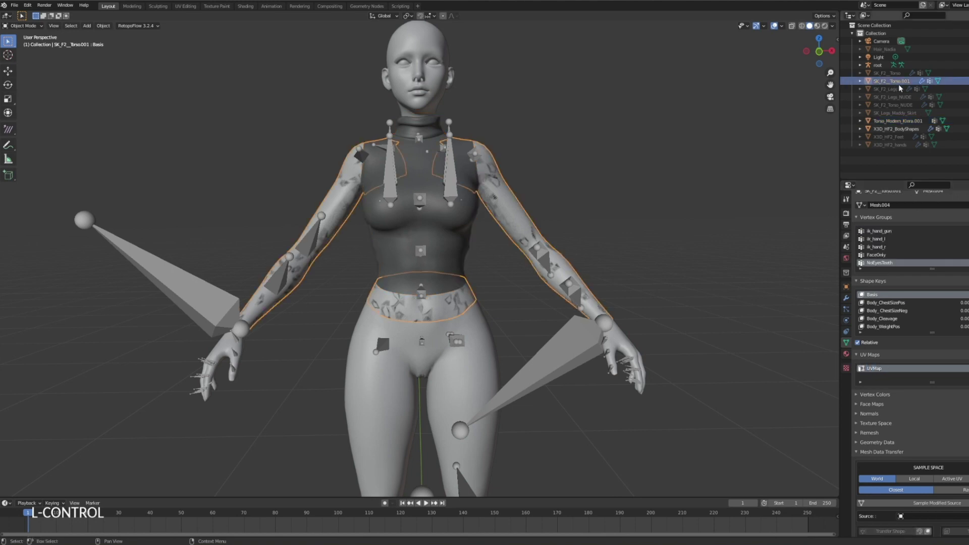
double_click(884, 371)
key(ctrl+c)
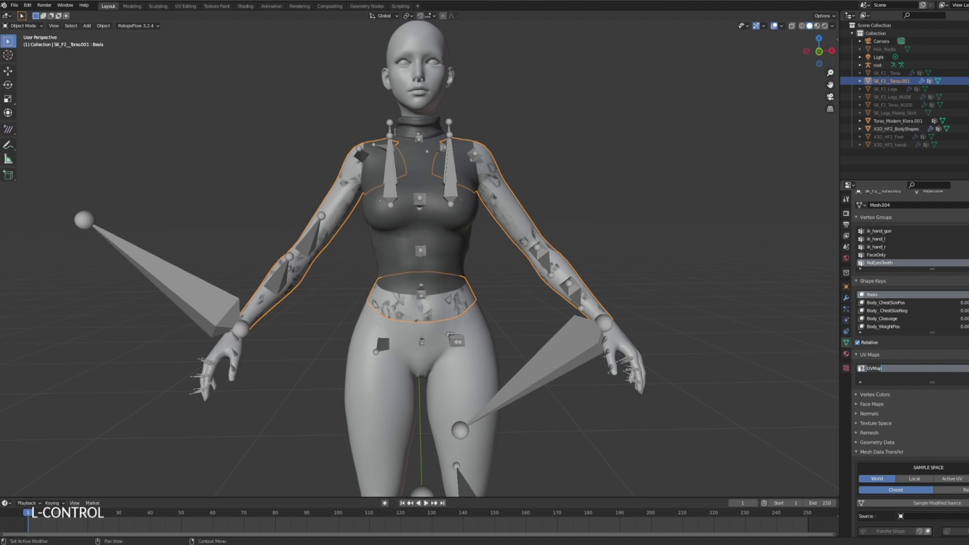
click(908, 133)
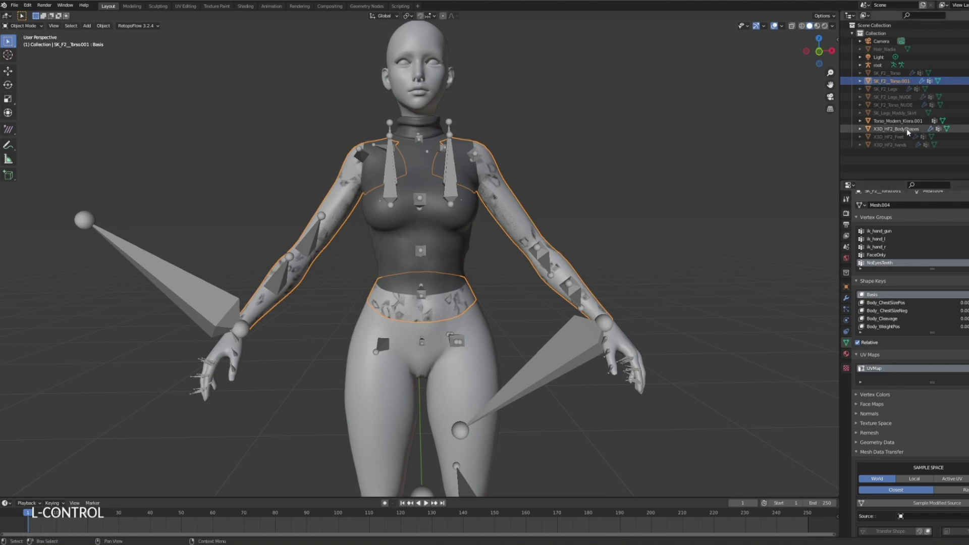
ctrl+click(899, 121)
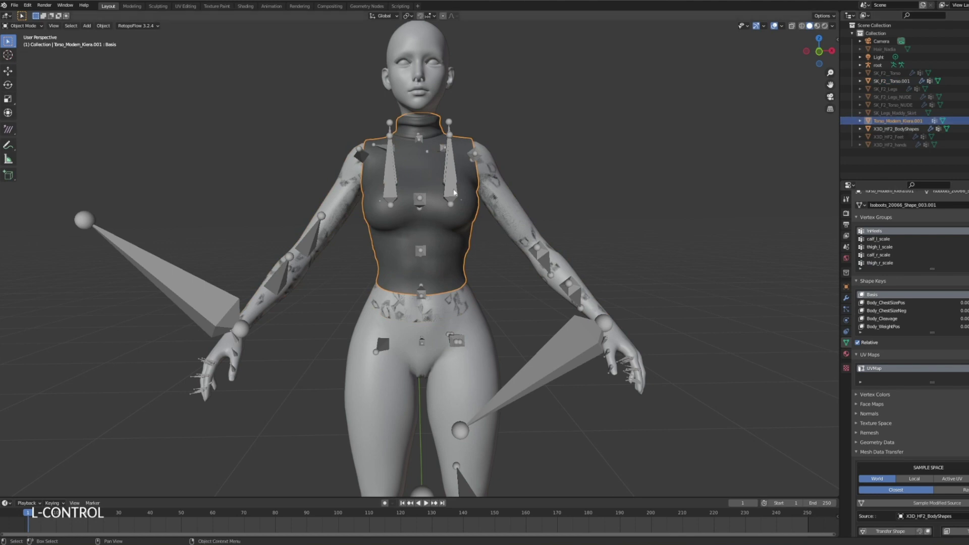
double_click(878, 368)
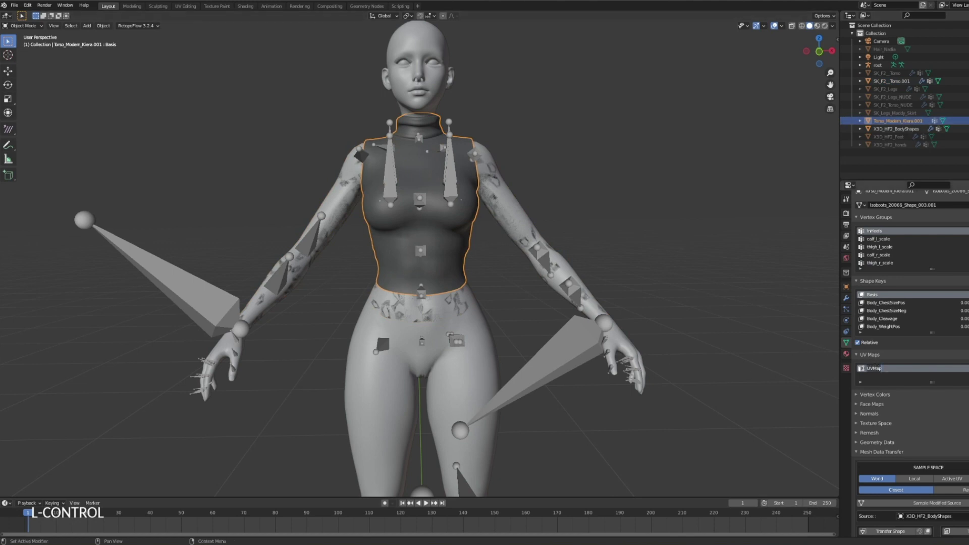
key(ctrl+v)
click(894, 133)
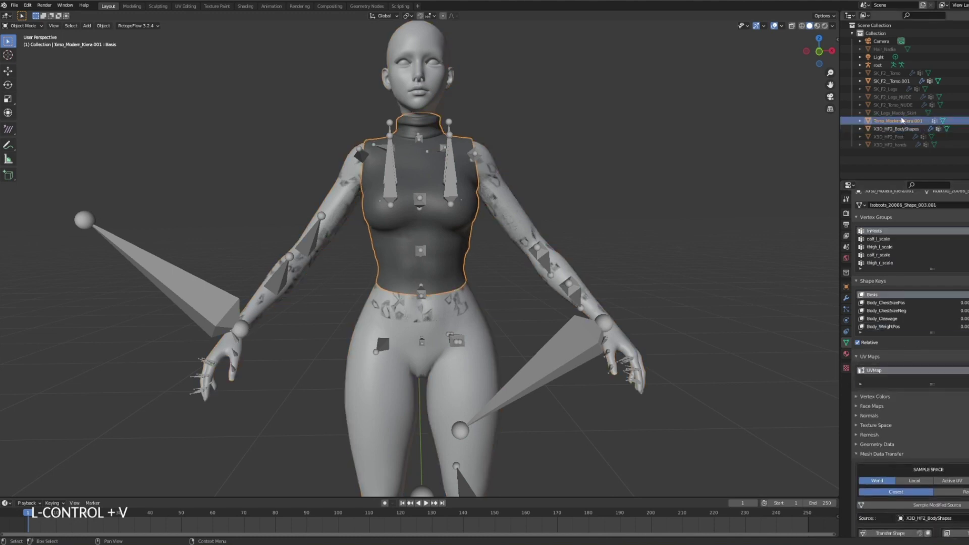
ctrl+click(889, 82)
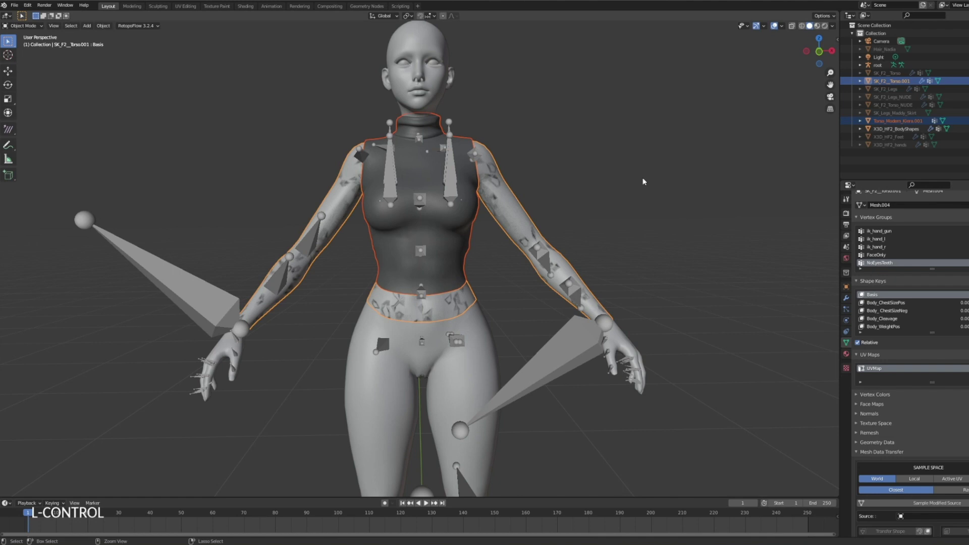
key(ctrl+j)
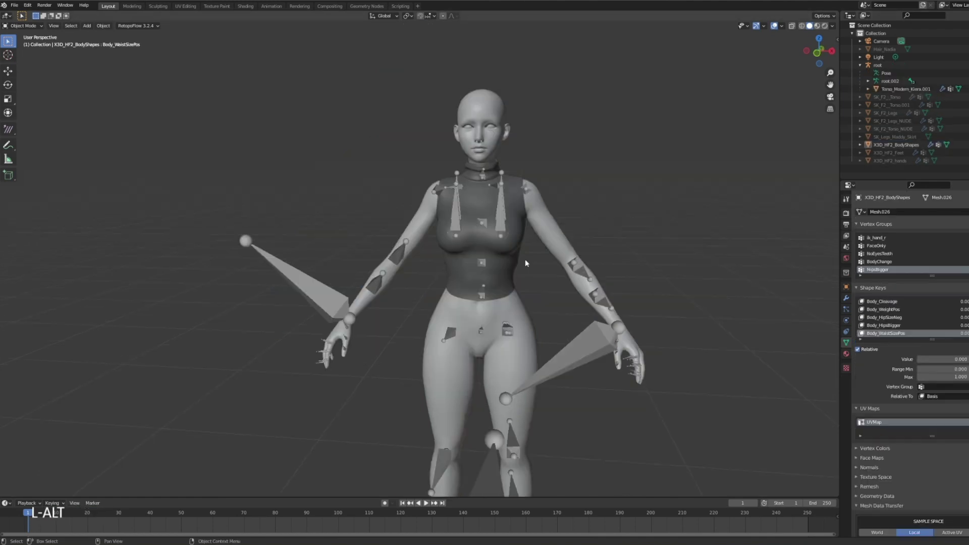
Select the root armature and check its X scale in the Transform sidebar.
click(521, 265)
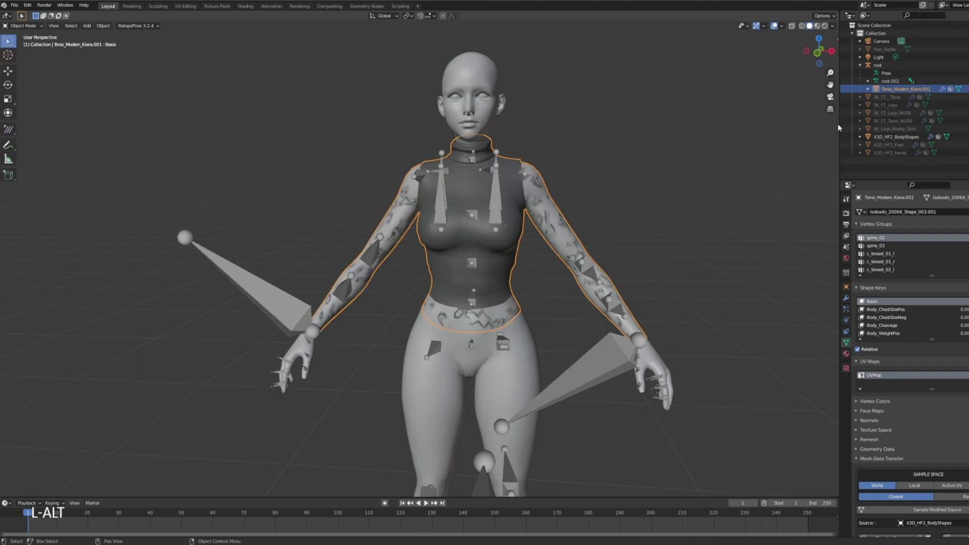
click(900, 89)
middle_drag(634, 256, 626, 260)
click(600, 262)
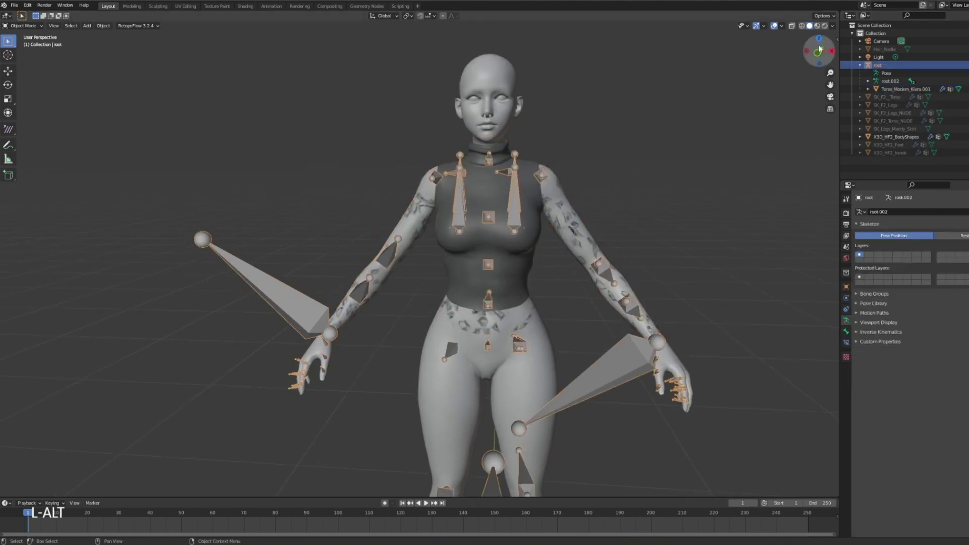
click(837, 37)
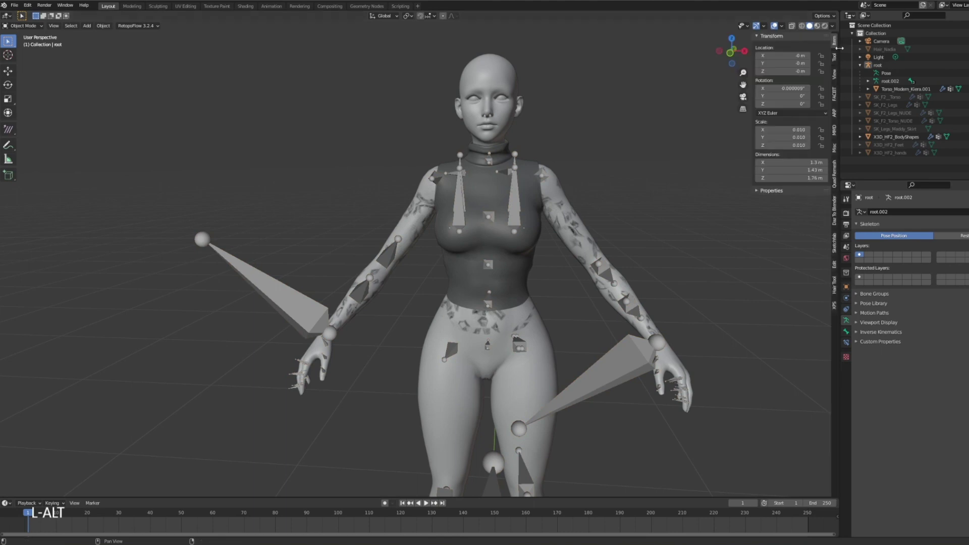
click(801, 130)
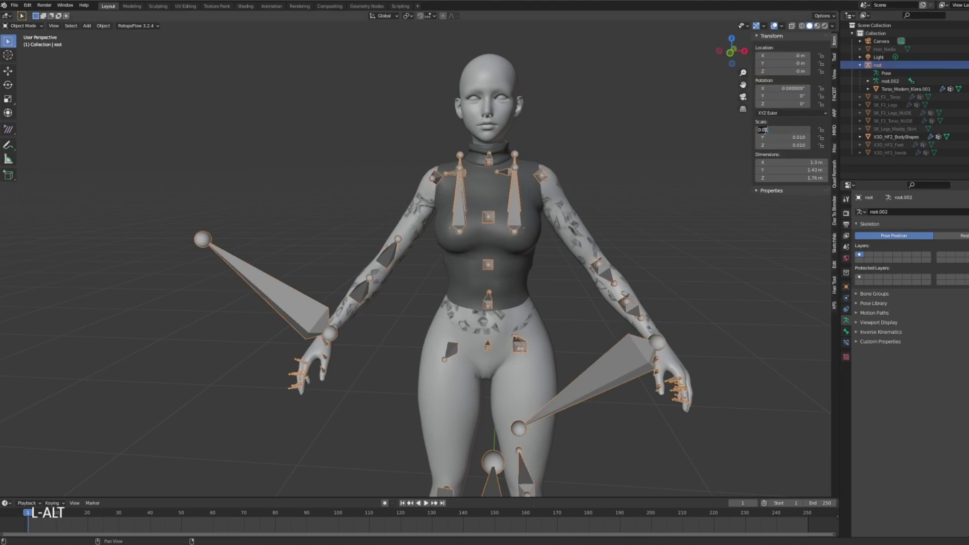
Select Torso_Modern_Kiera.001, then add the root armature to the selection.
click(656, 141)
click(538, 204)
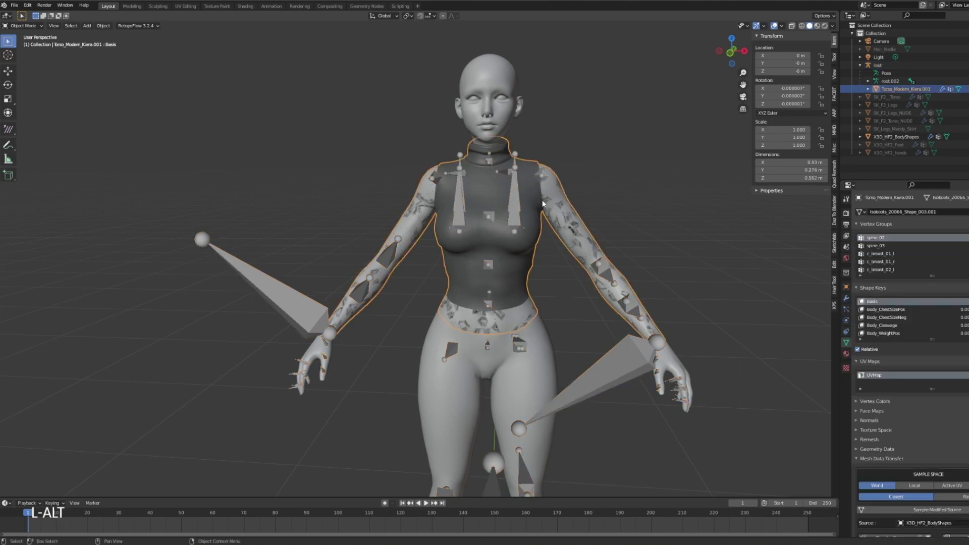
shift+click(517, 210)
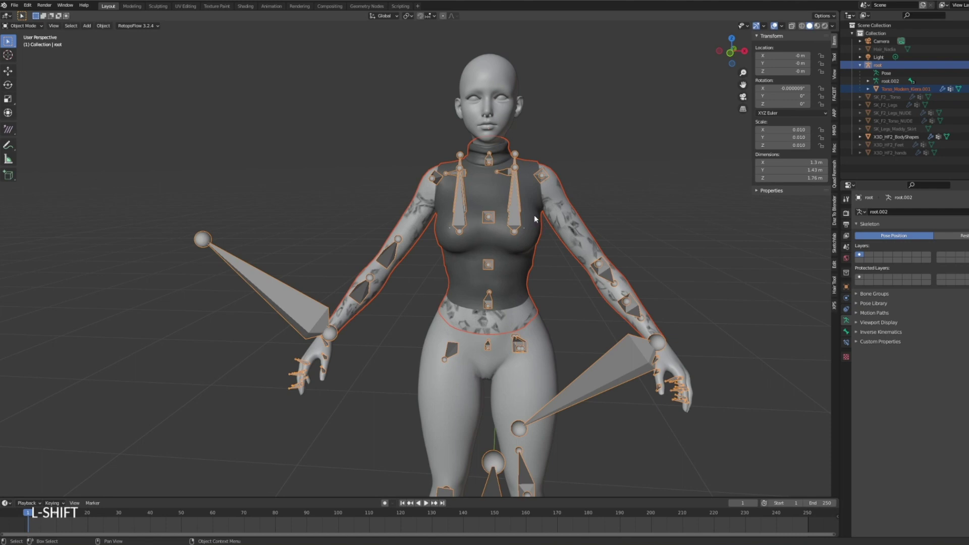
Start an FBX export of selected objects, limited to the Armature and Mesh object types.
click(14, 5)
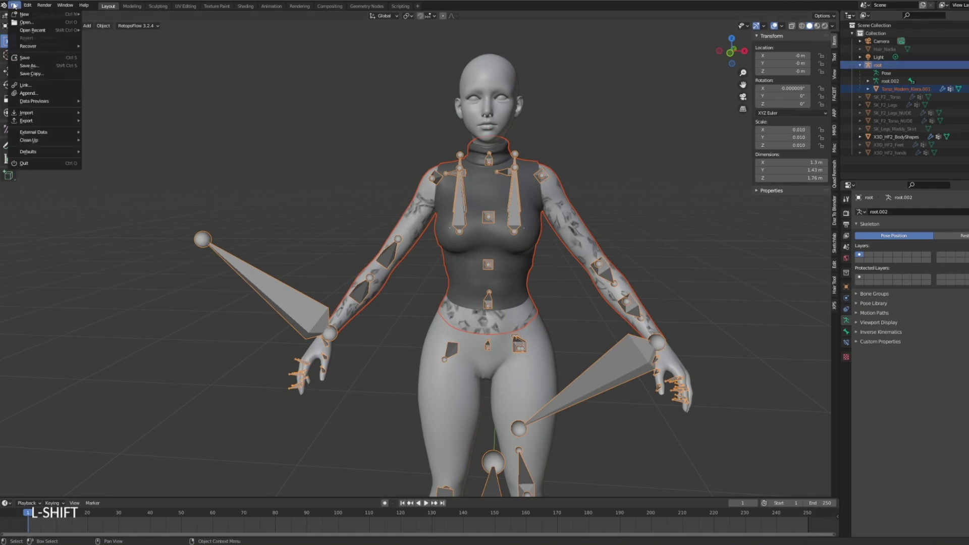
mouse_move(27, 121)
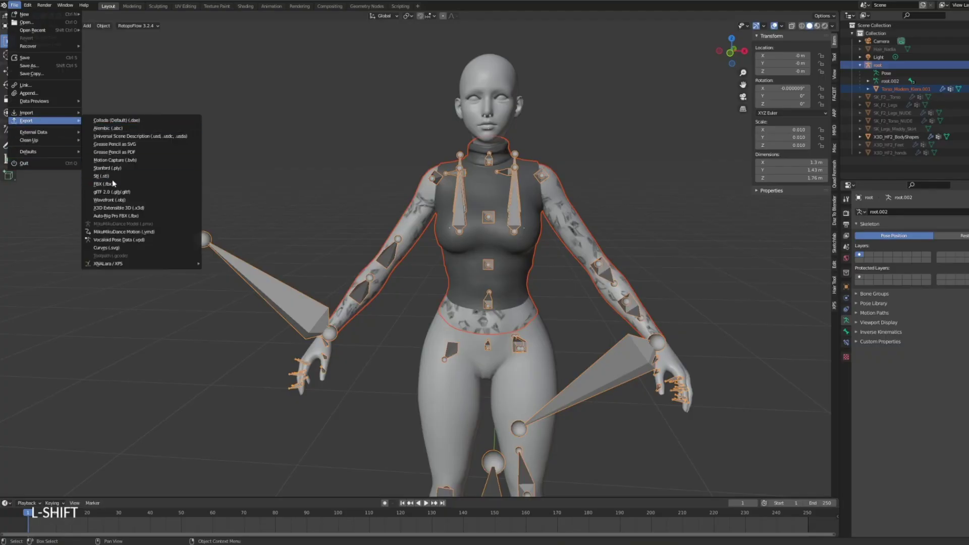
click(120, 184)
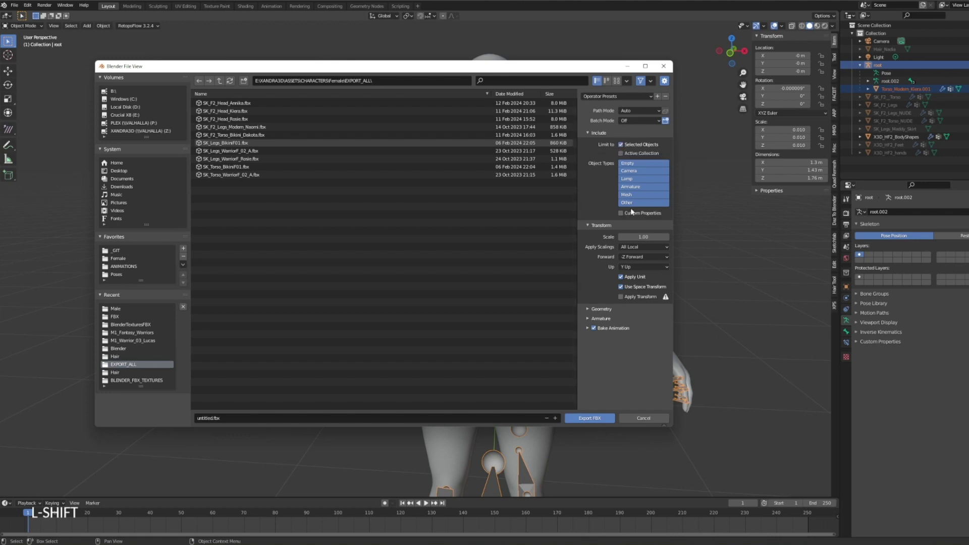
click(634, 187)
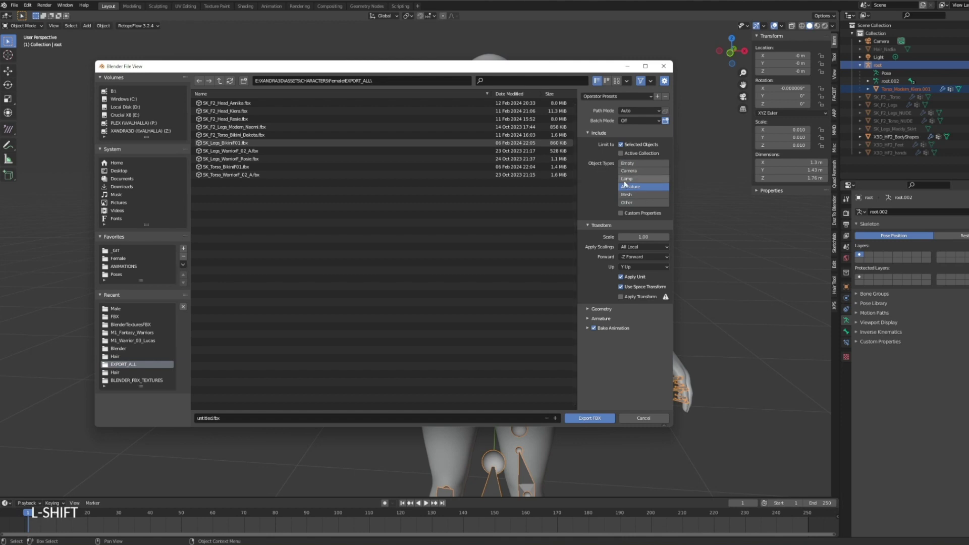
click(637, 194)
shift+click(637, 188)
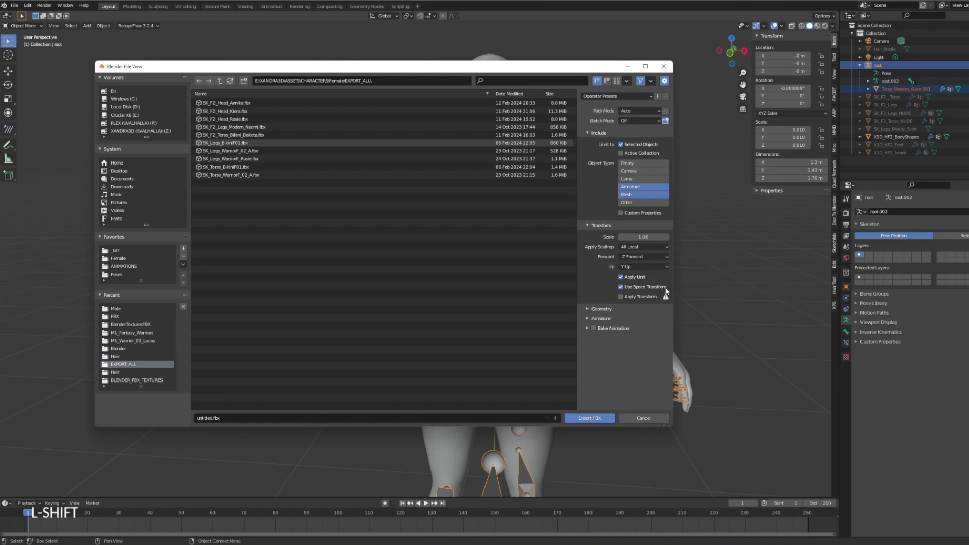
click(596, 310)
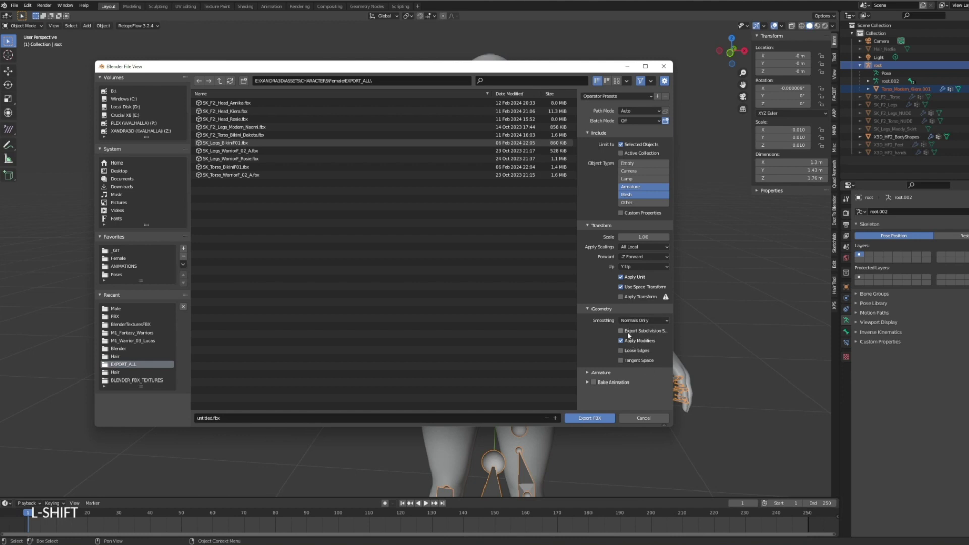
Expand the Armature and Bake Animation export options and widen the panel to read them.
click(591, 374)
scroll(645, 346, down, 2)
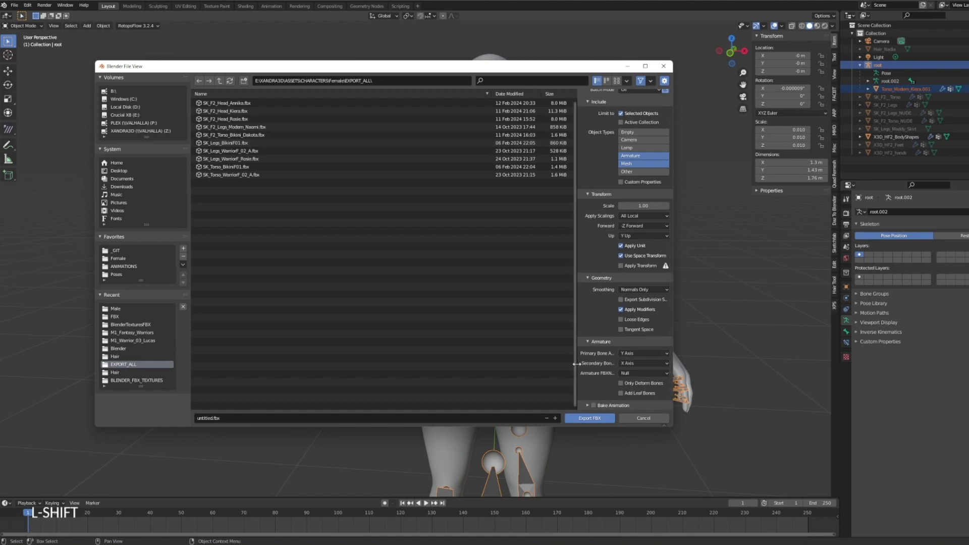
drag(576, 362, 532, 361)
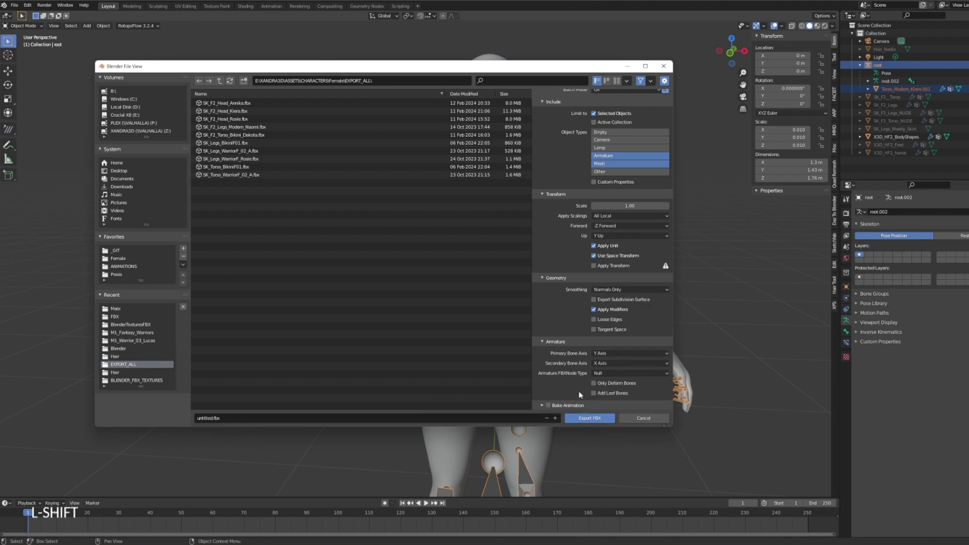
scroll(556, 389, down, 2)
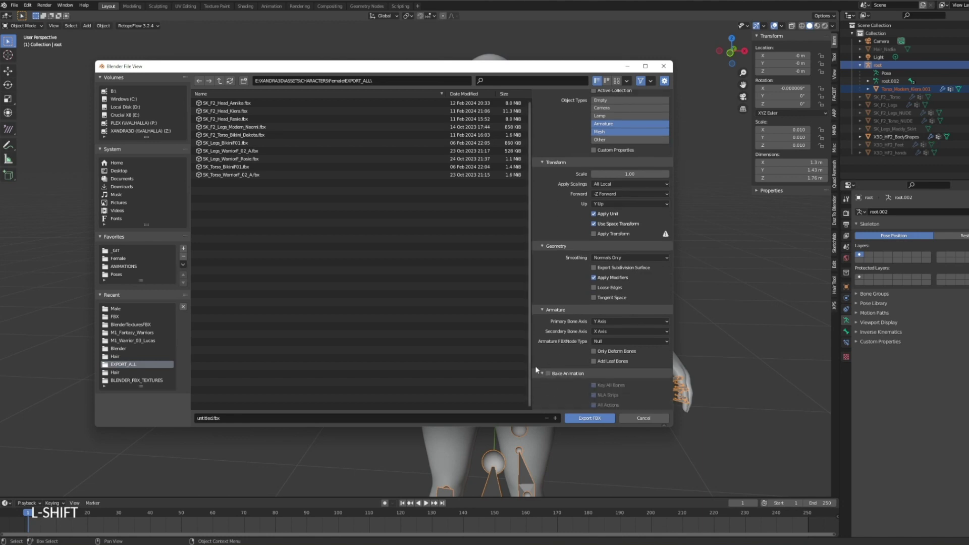
click(555, 372)
scroll(570, 363, down, 2)
scroll(597, 353, up, 3)
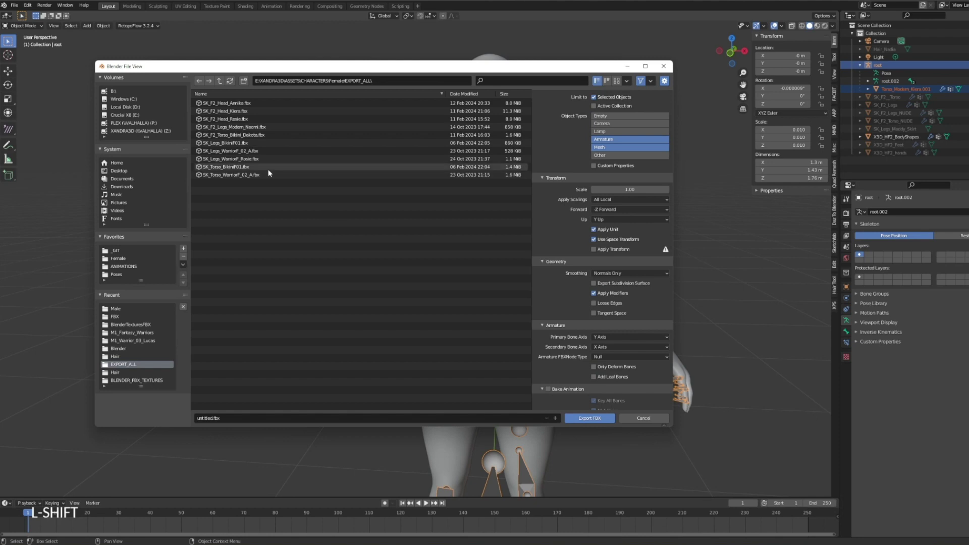
Name the file 'New Torso' and export the FBX.
click(208, 418)
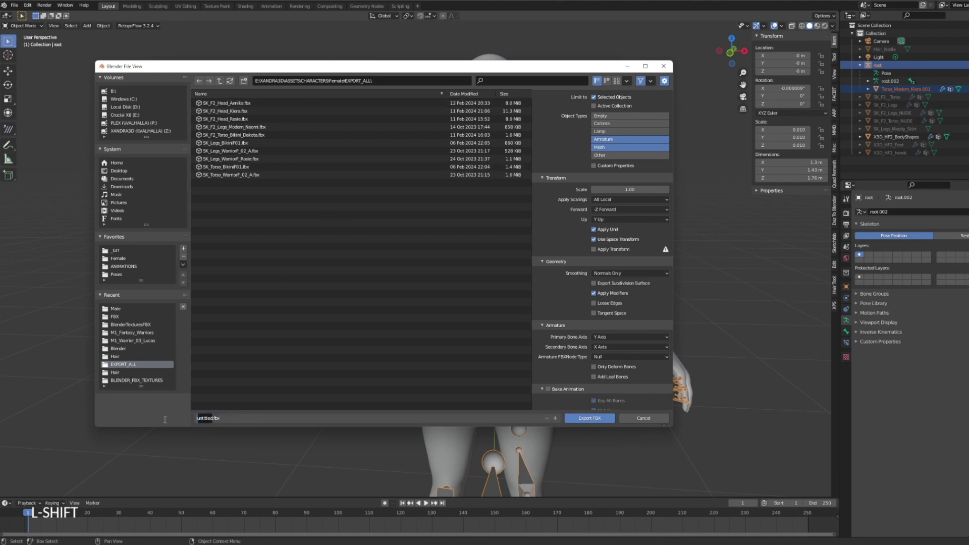
key(BackSpace)
text(New Torso)
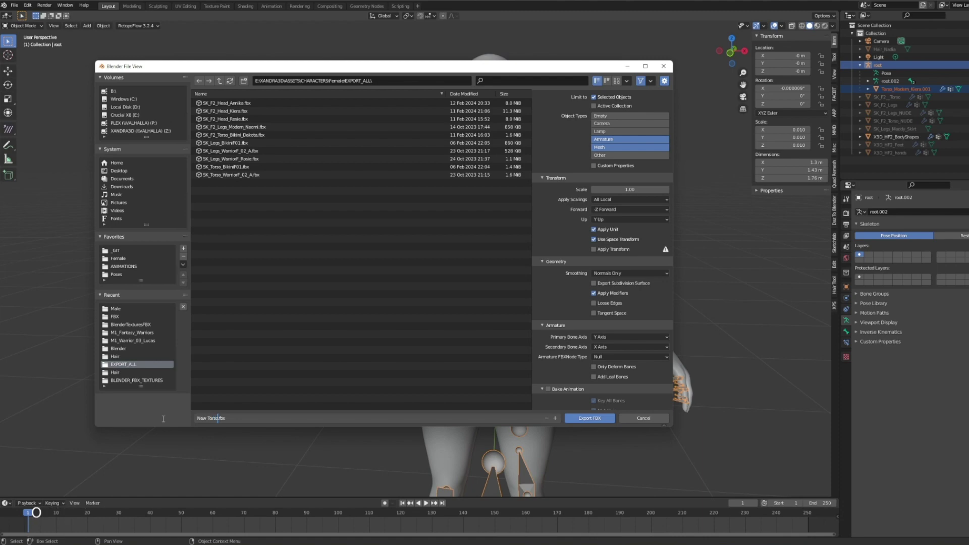
key(Return)
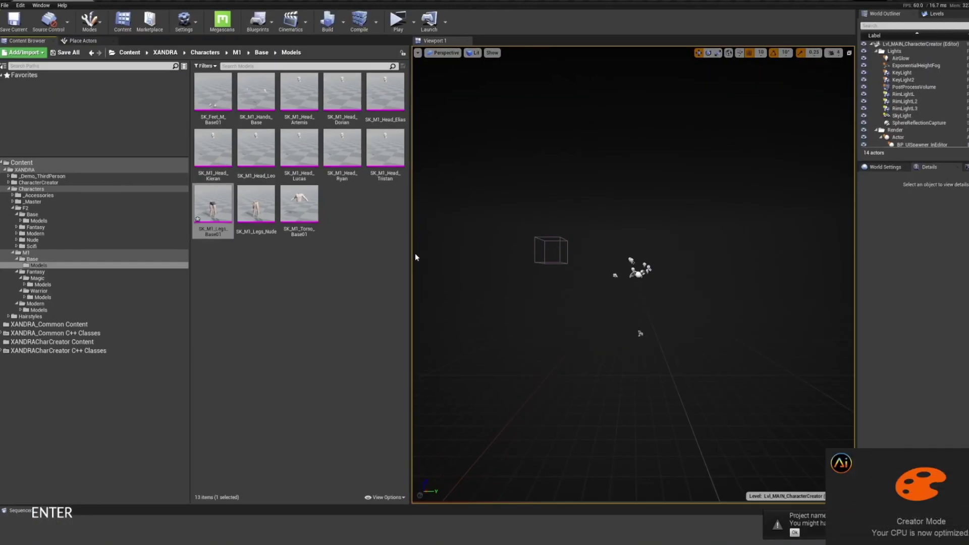
Browse to XANDRA > Characters > F2 > Modern > Models and drag New Torso.fbx in from File Explorer.
drag(411, 258, 379, 258)
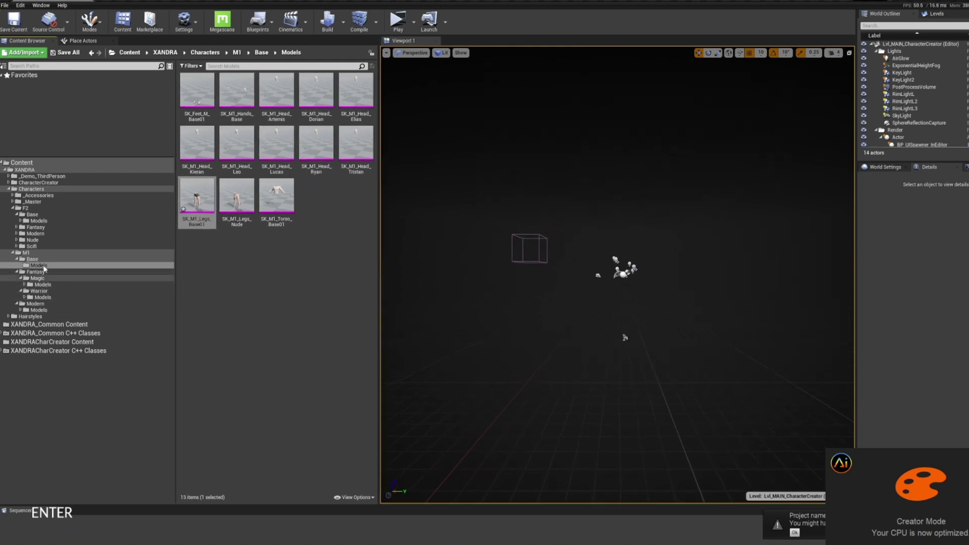
click(39, 234)
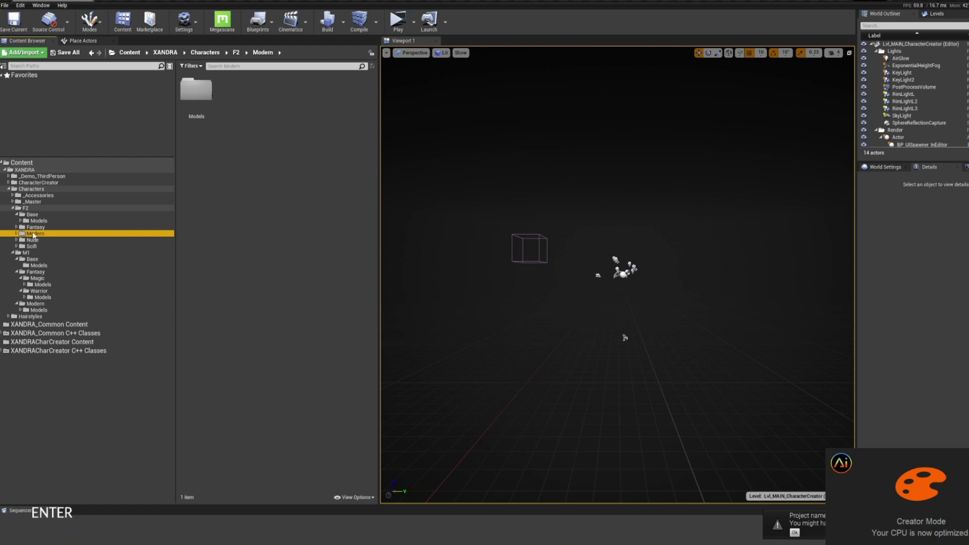
click(32, 189)
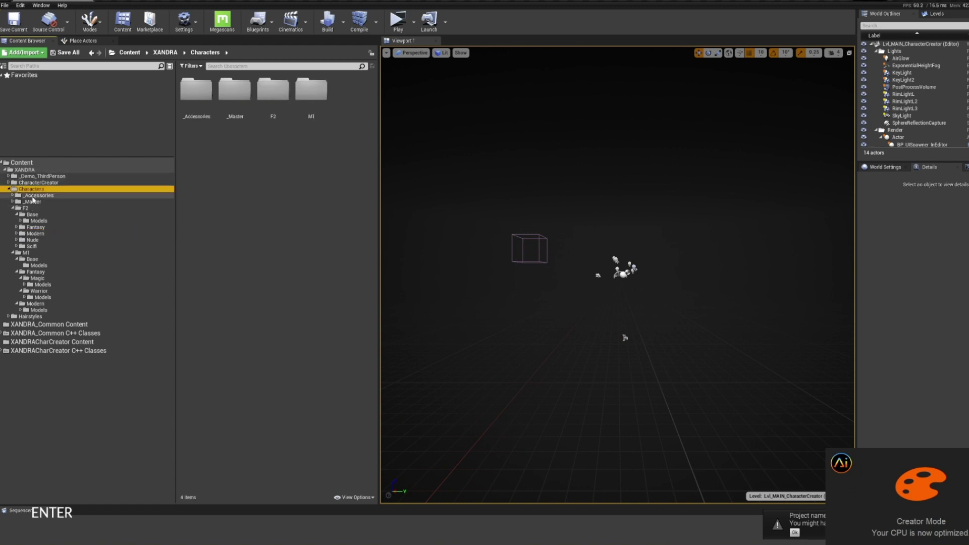
click(32, 214)
click(25, 208)
click(35, 233)
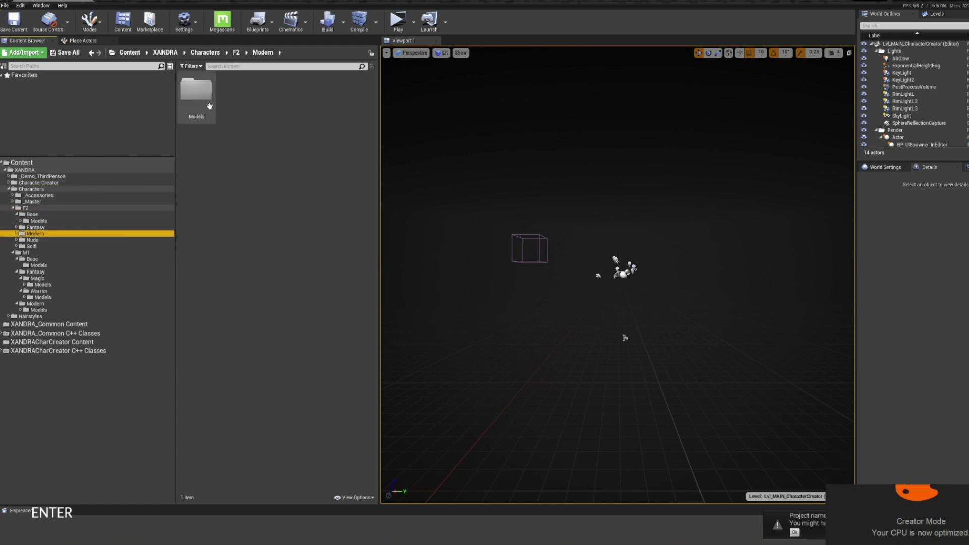
double_click(209, 106)
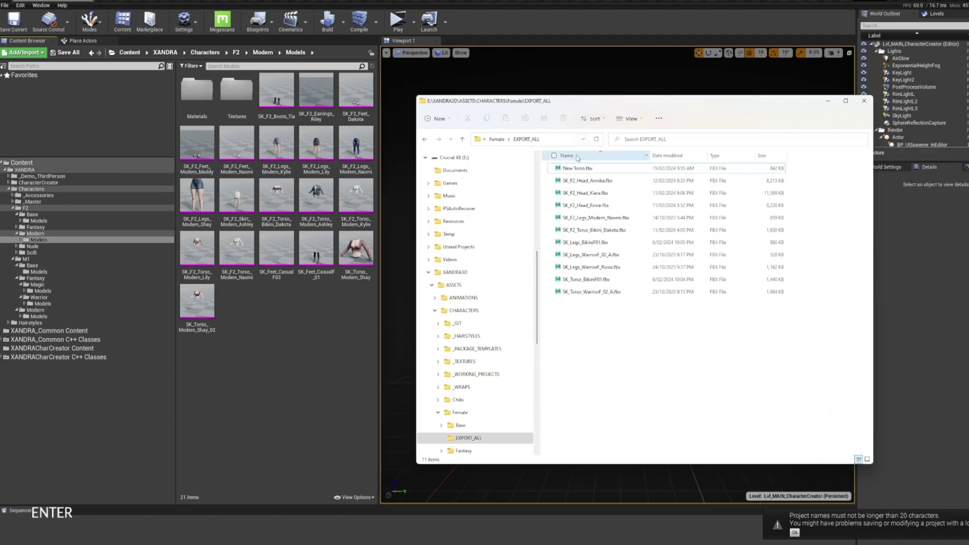
drag(577, 168, 301, 318)
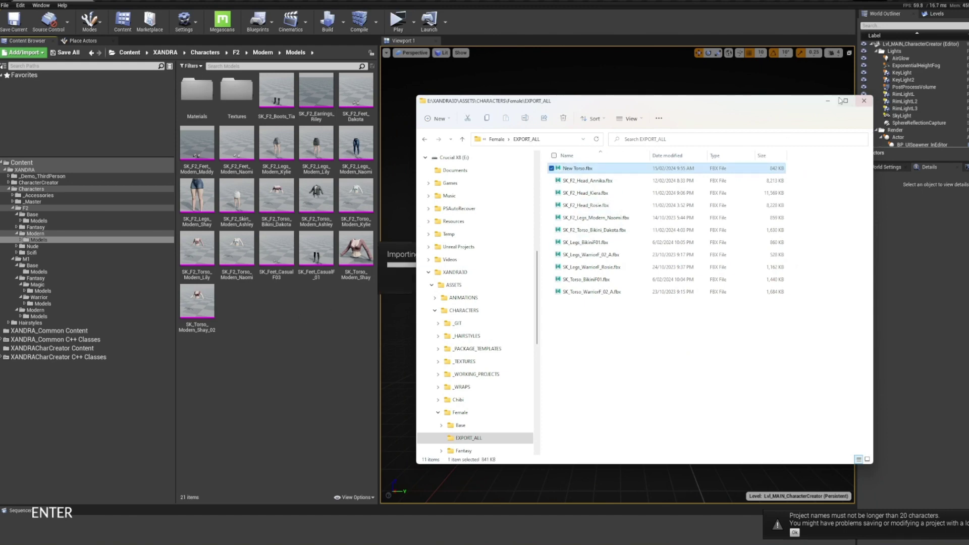
Set the import skeleton to SKEL_UE4_Mannequin and enable Import Morph Targets.
click(863, 101)
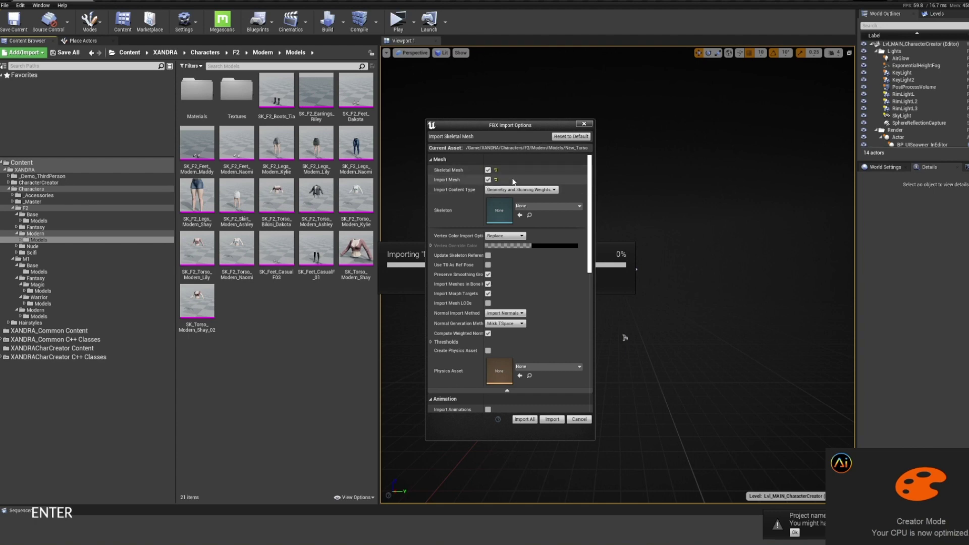
click(548, 206)
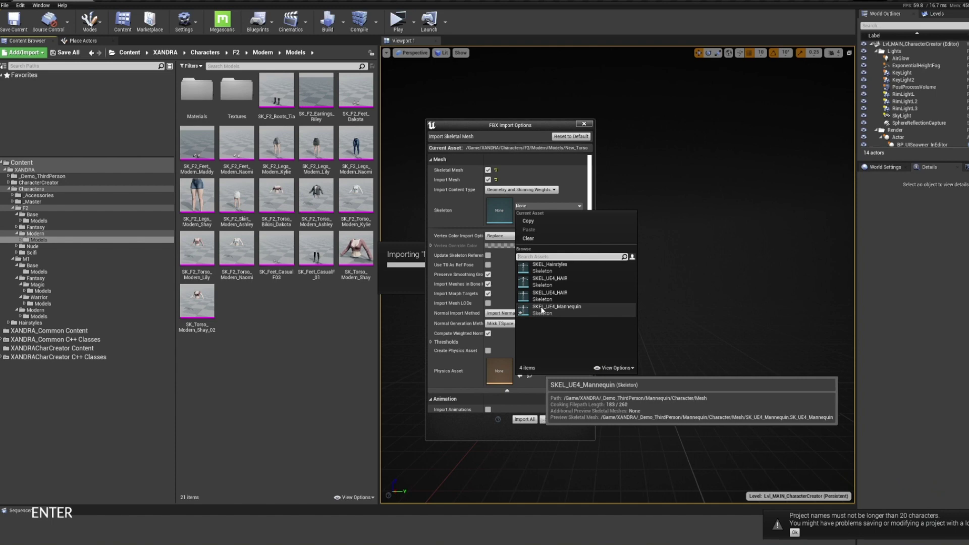
click(550, 309)
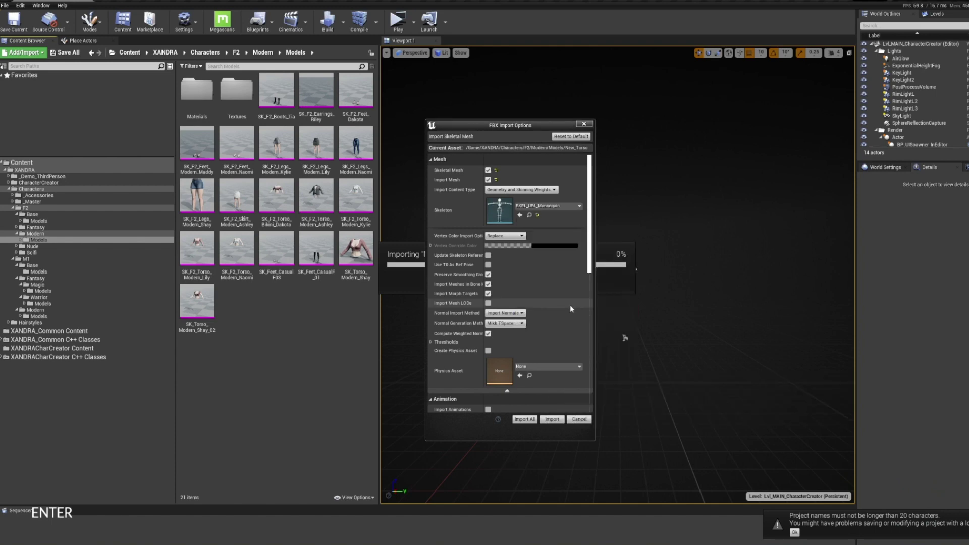
scroll(571, 309, down, 1)
click(488, 281)
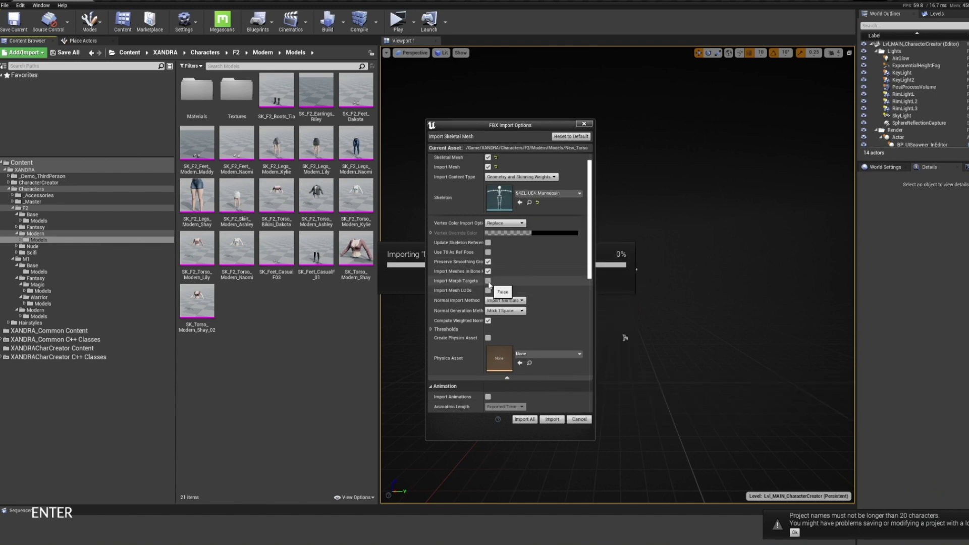
click(488, 281)
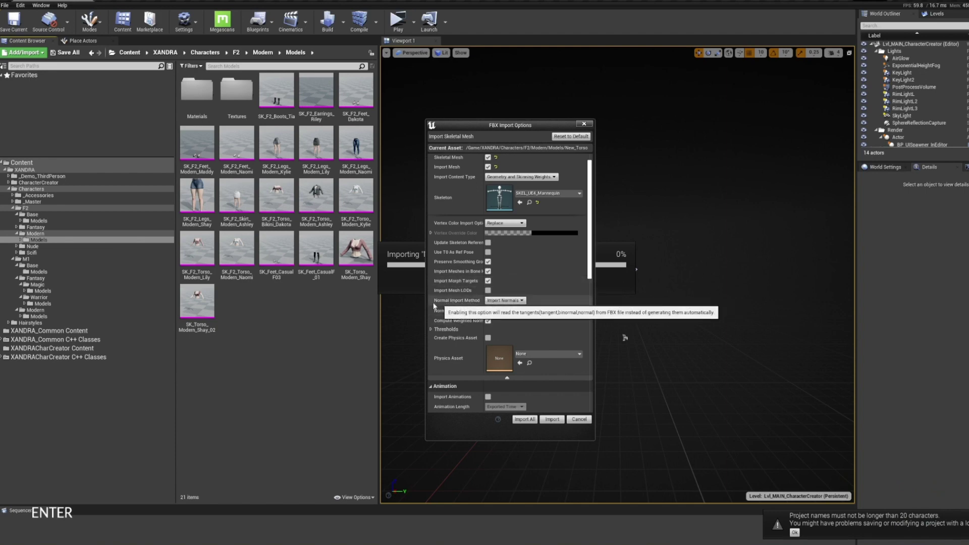
Keep the imported normals and set the physics asset to PHYS_UE4_Mannequin.
click(505, 311)
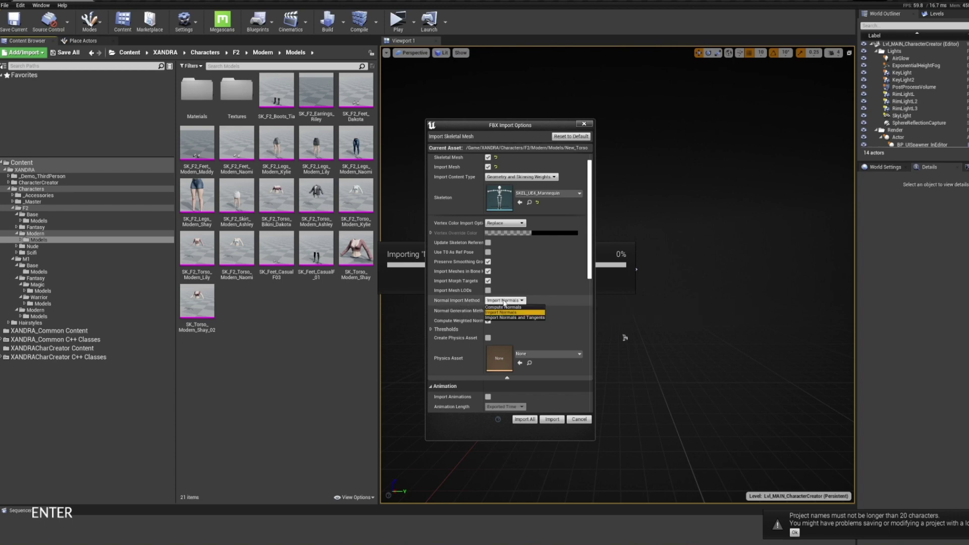
click(498, 316)
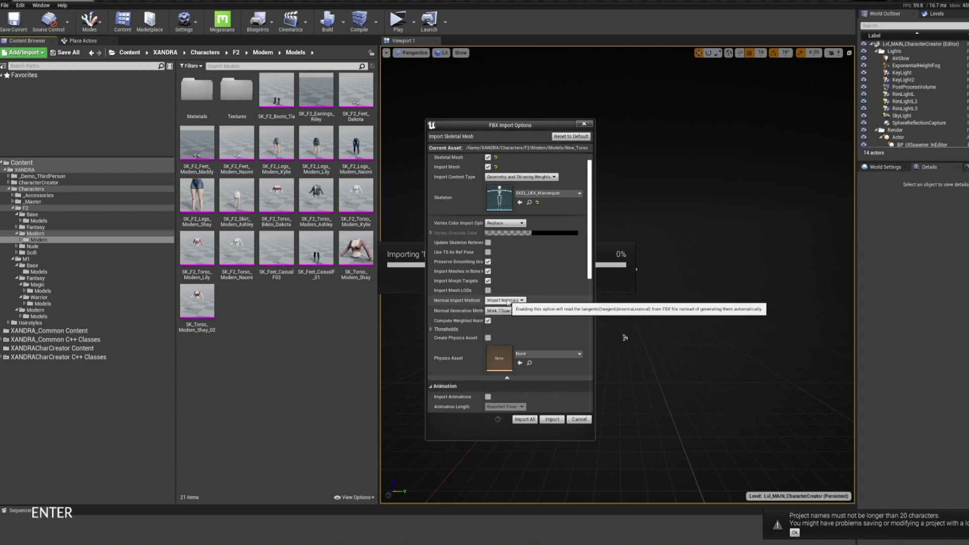
scroll(516, 302, down, 1)
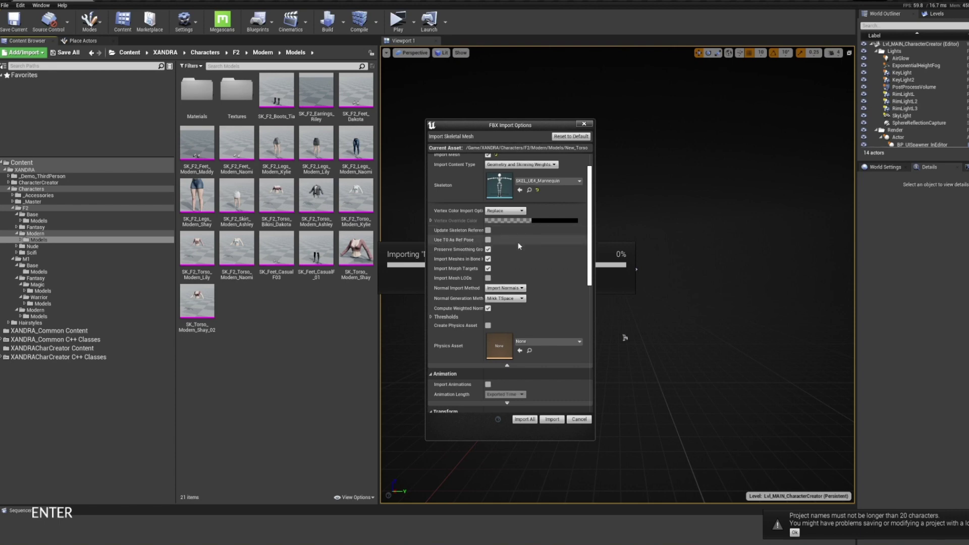
scroll(519, 246, down, 3)
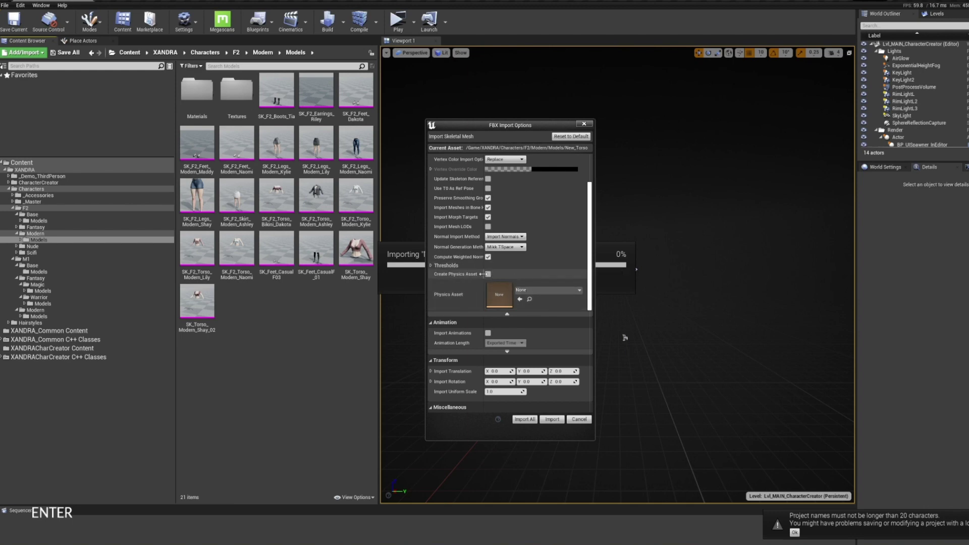
scroll(520, 292, up, 2)
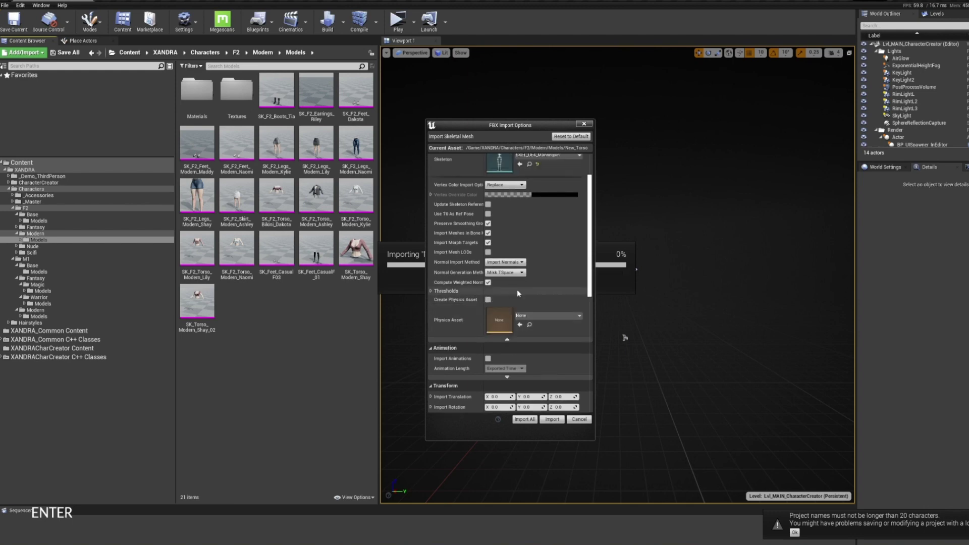
scroll(530, 297, up, 2)
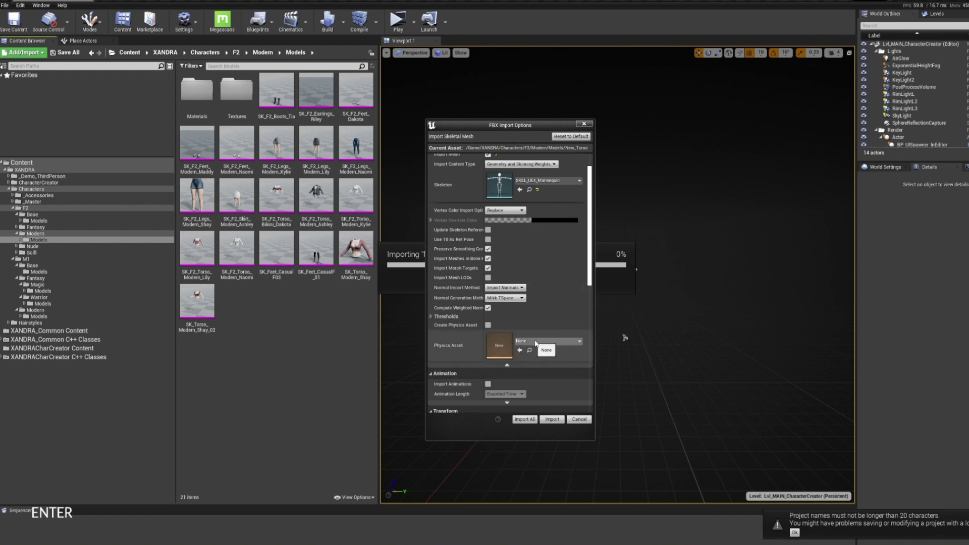
click(536, 342)
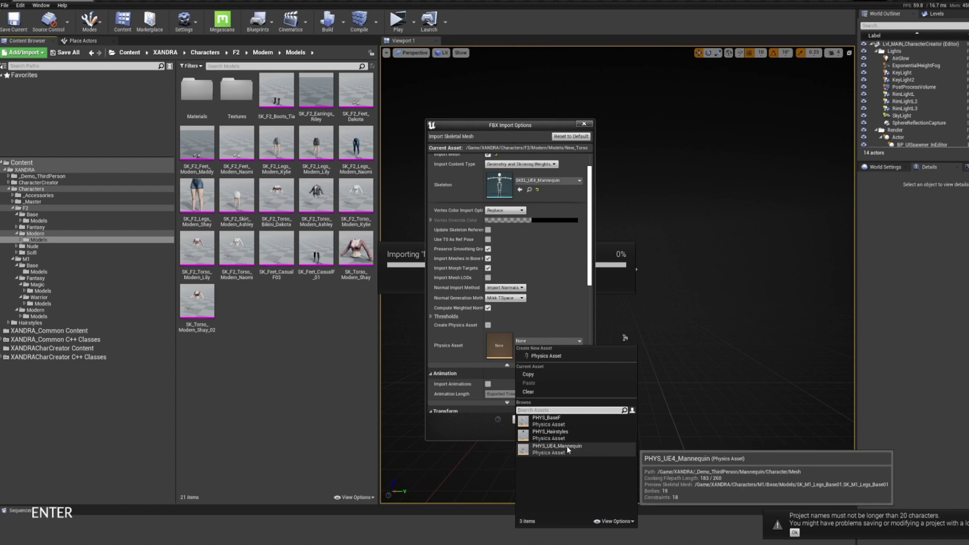
click(553, 449)
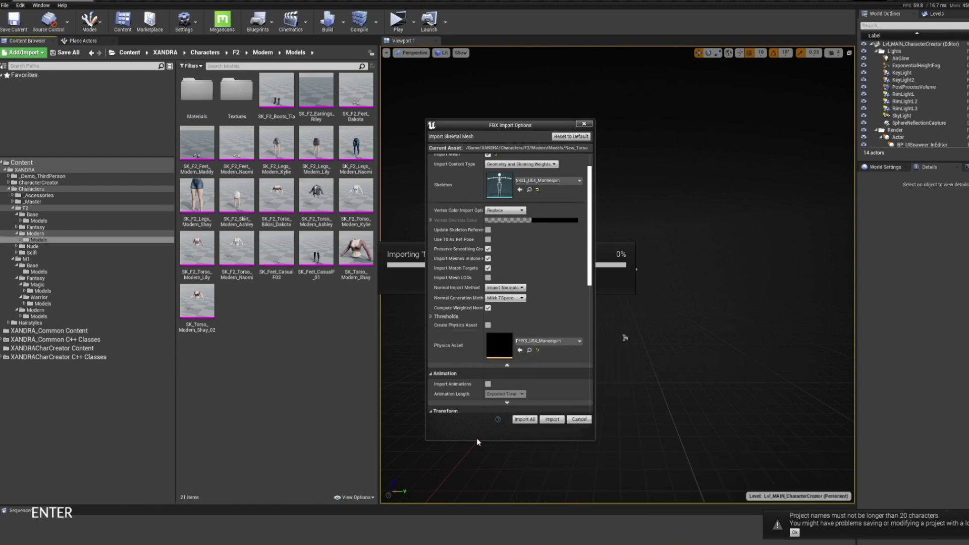
Review the remaining mesh import options and import the torso.
click(507, 365)
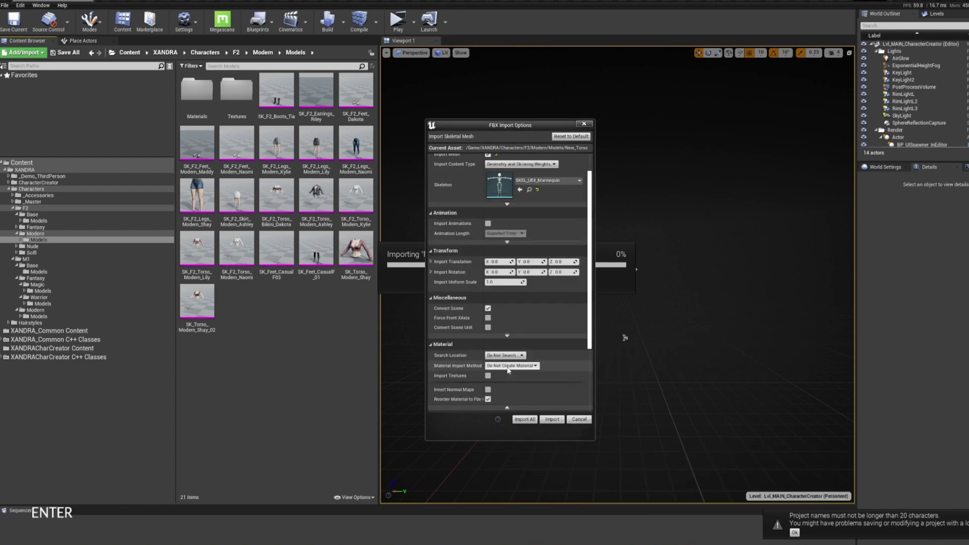
scroll(508, 247, up, 2)
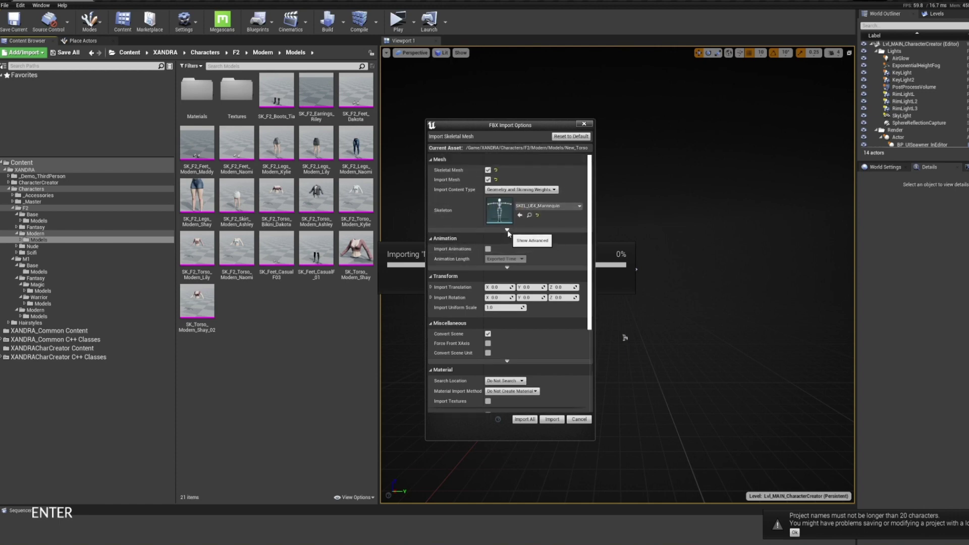
click(507, 230)
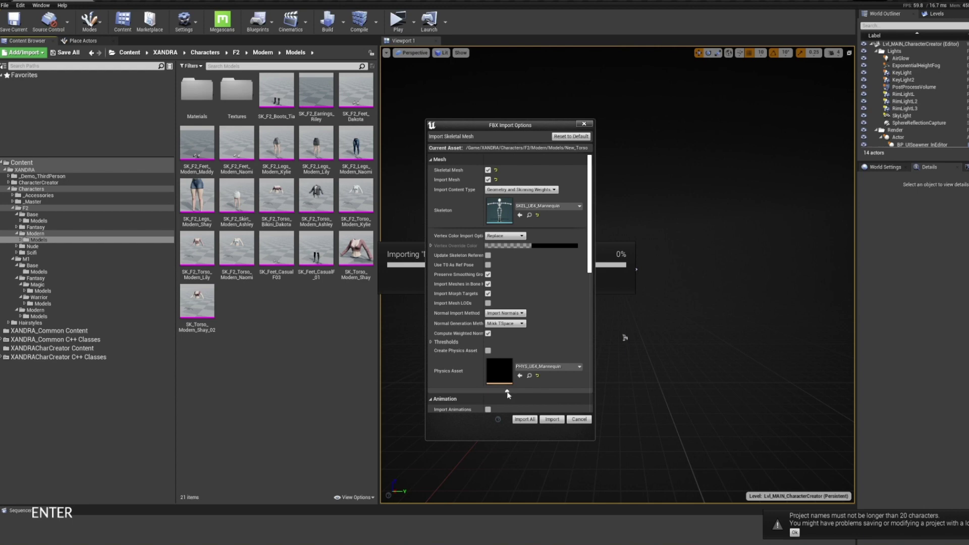
scroll(535, 323, down, 3)
scroll(543, 311, up, 3)
scroll(524, 282, down, 1)
scroll(505, 243, up, 1)
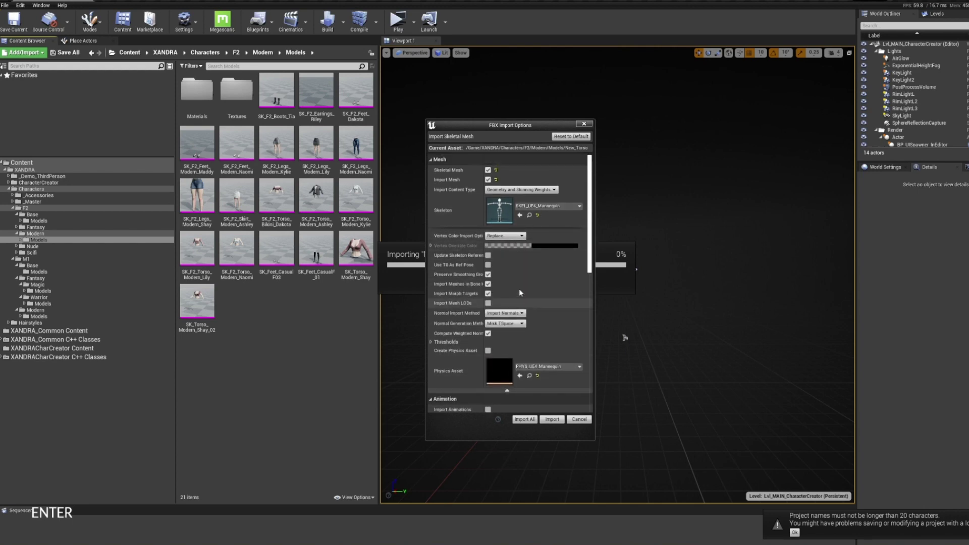
scroll(503, 284, down, 5)
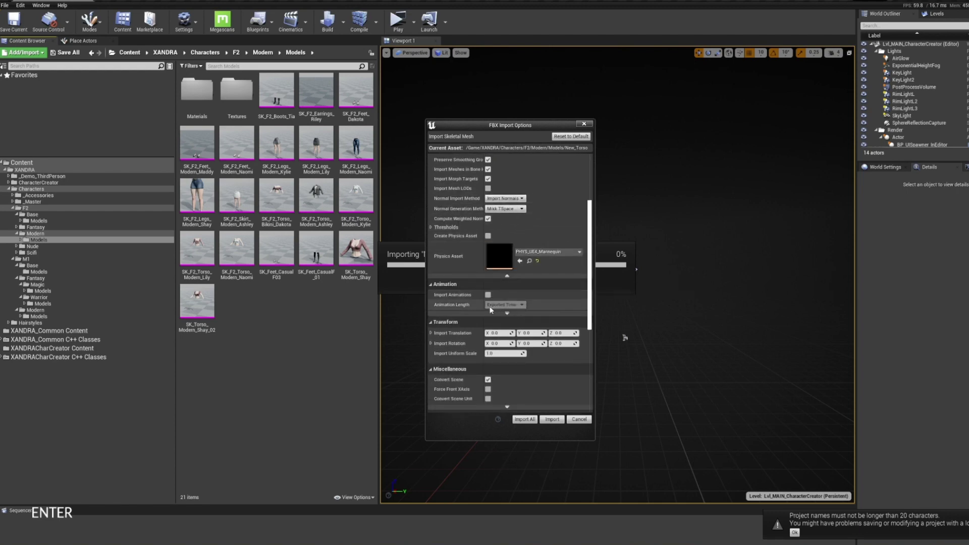
scroll(475, 297, down, 2)
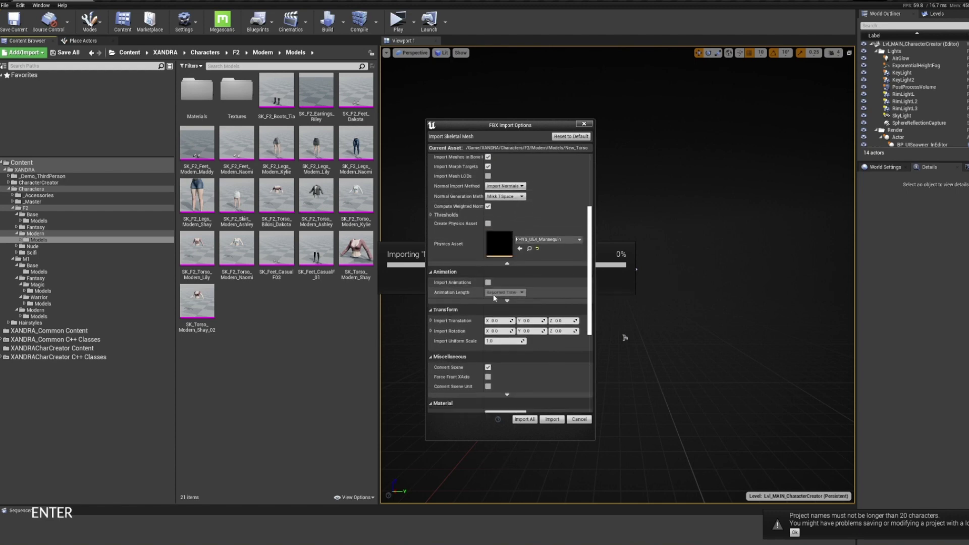
scroll(486, 289, down, 4)
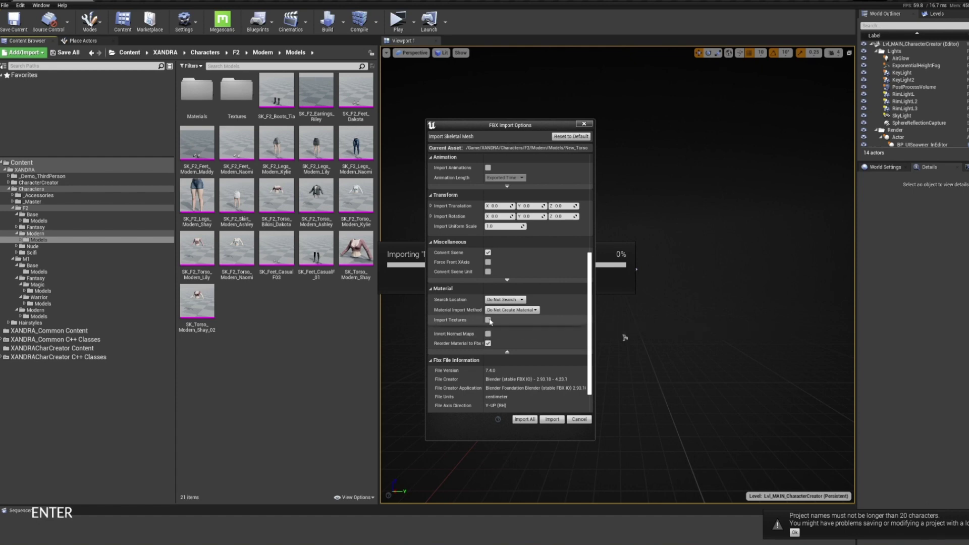
scroll(517, 362, down, 1)
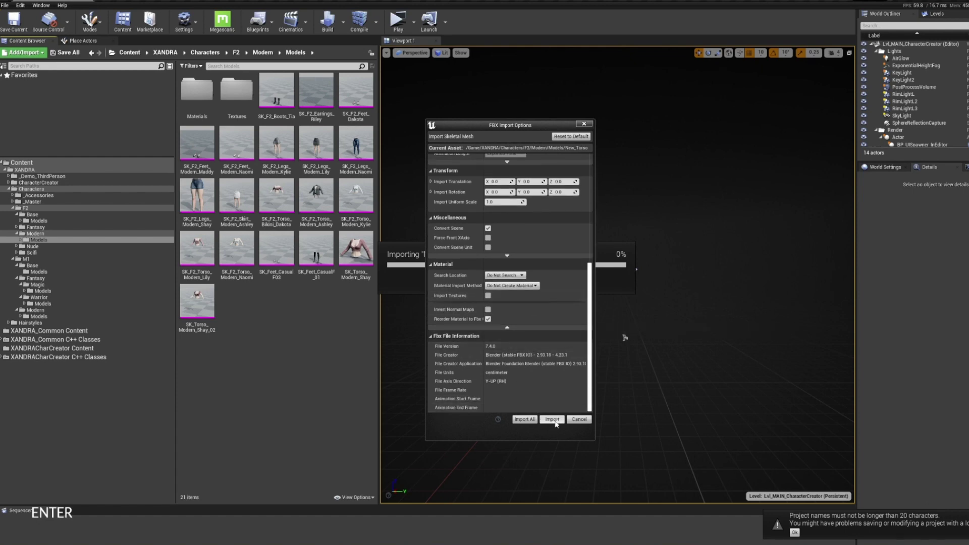
click(555, 422)
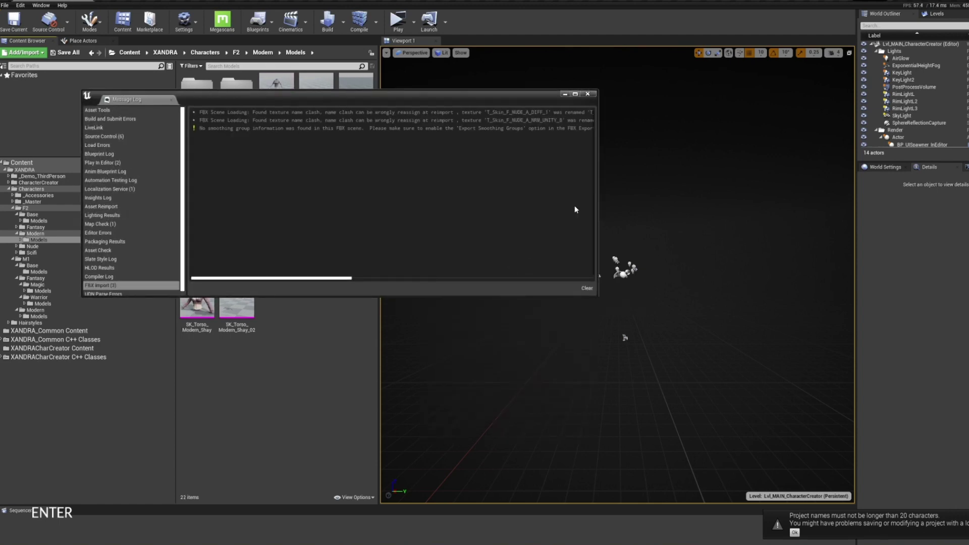
Dismiss the import warnings and open the New_Torso mesh in its editor.
click(588, 94)
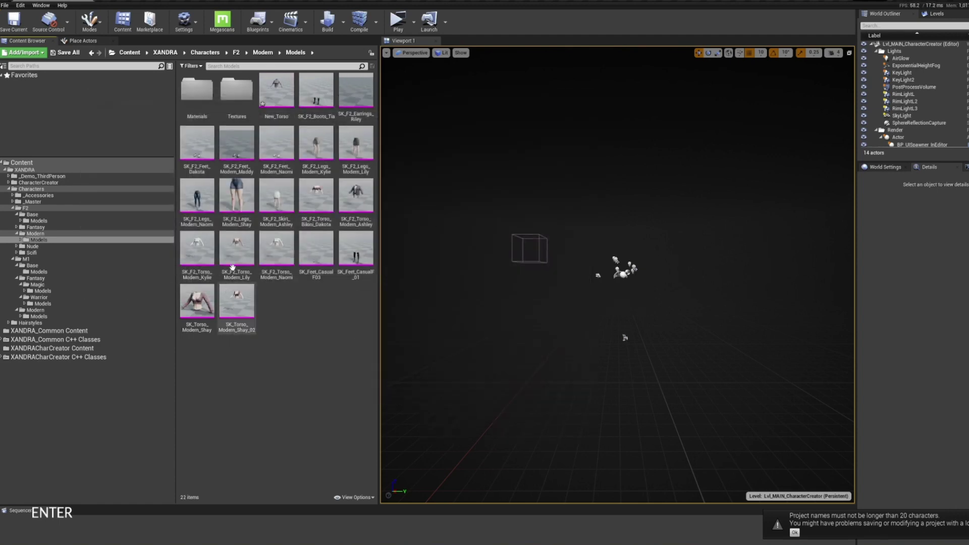
mouse_move(199, 275)
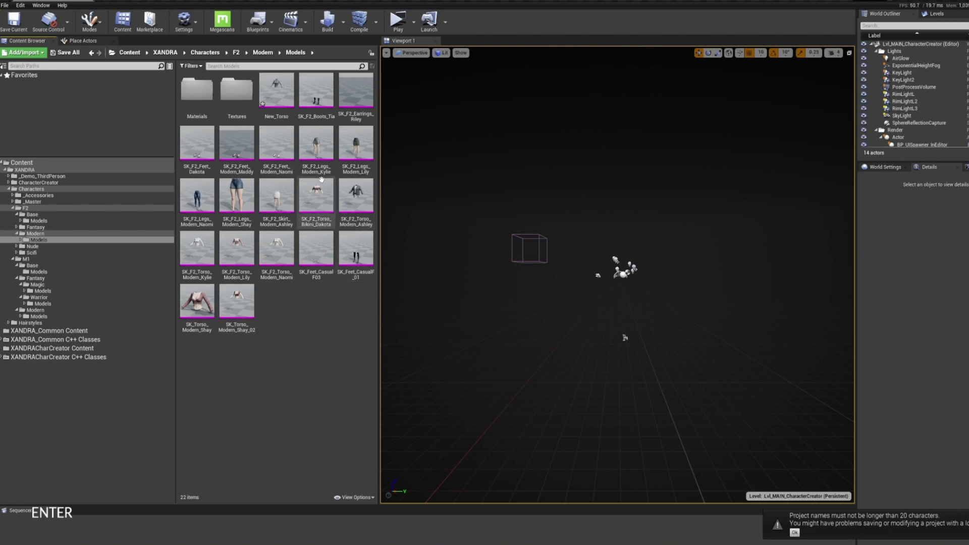
click(278, 90)
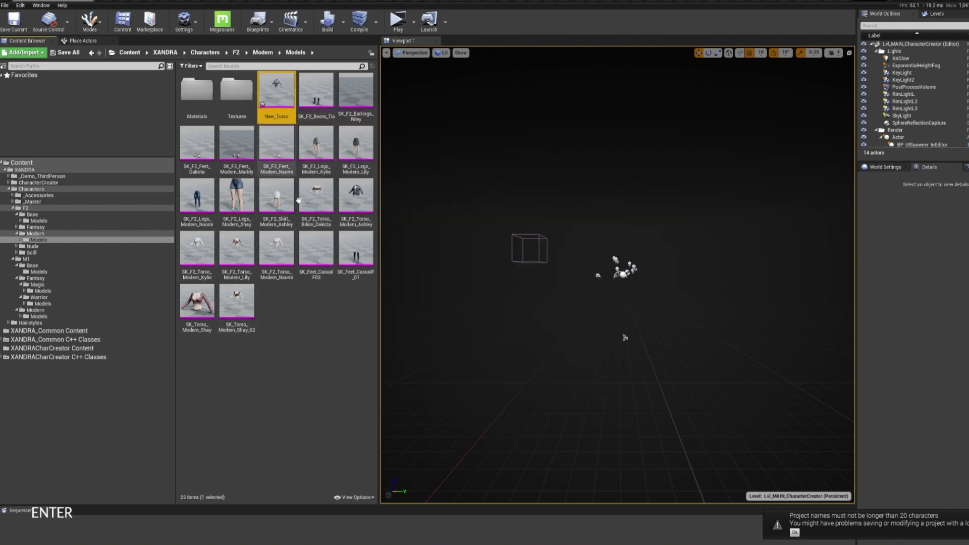
click(456, 374)
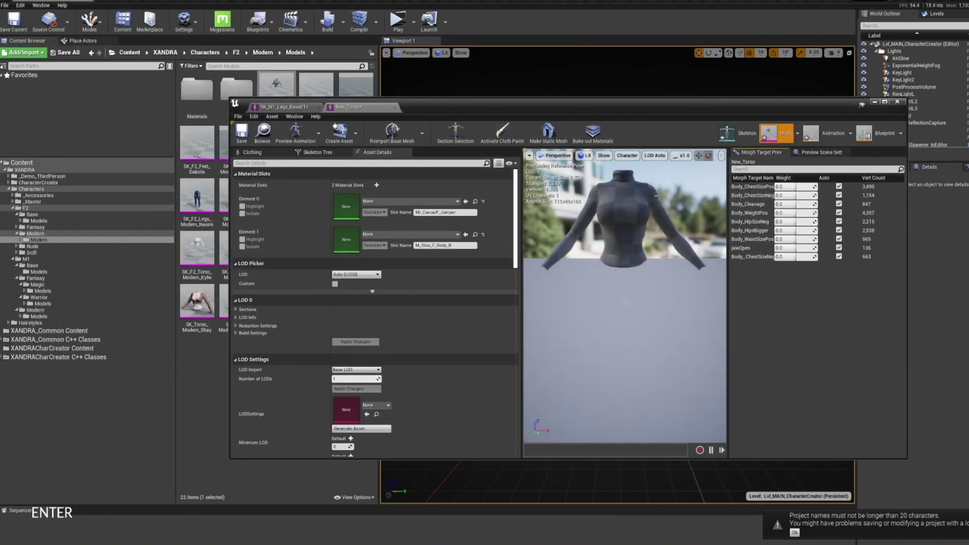
drag(514, 106, 575, 131)
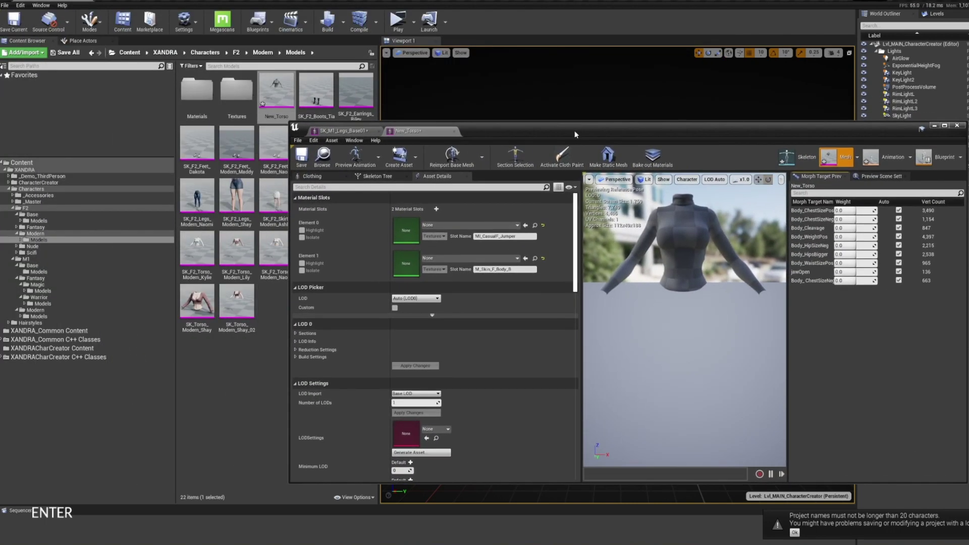
Assign MI_Skin_F_Body_A to material Element 1.
click(504, 257)
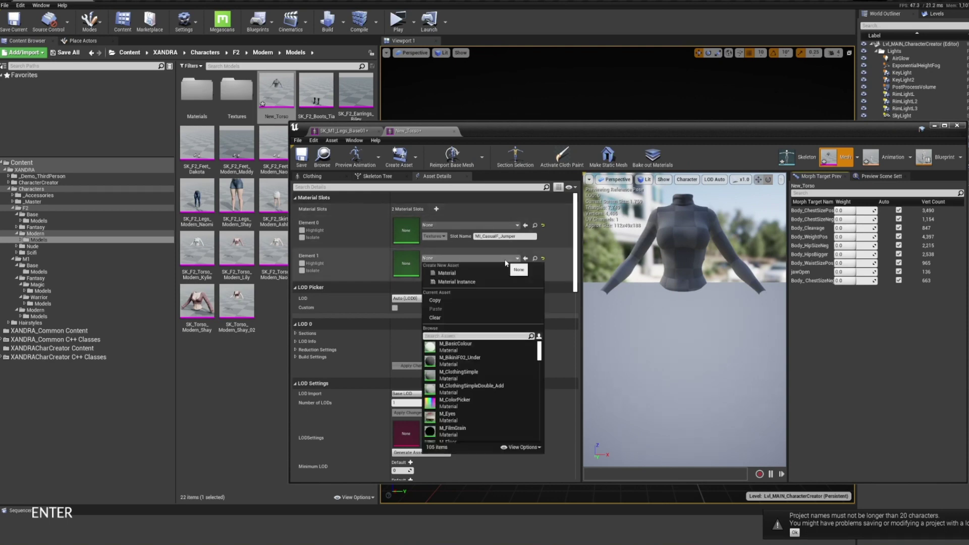
text(bo)
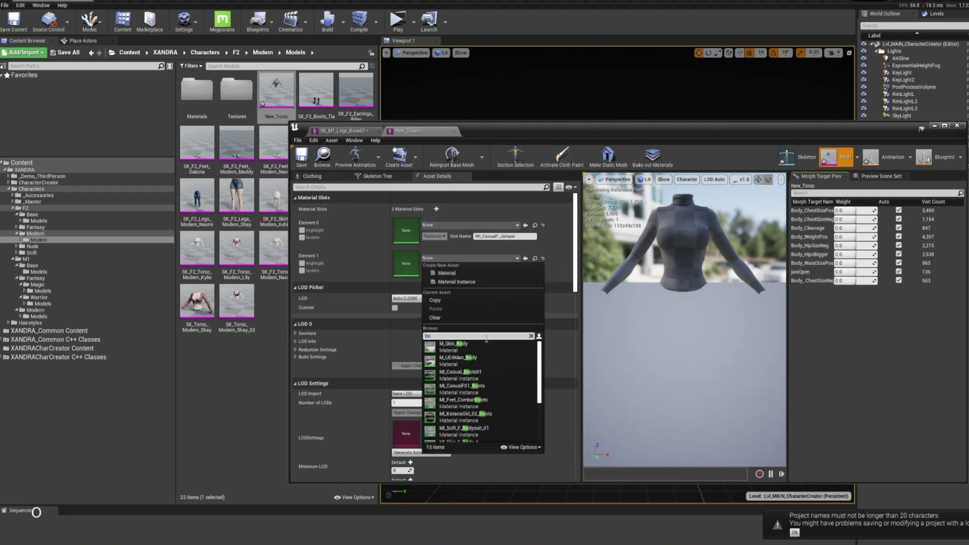
text(dy)
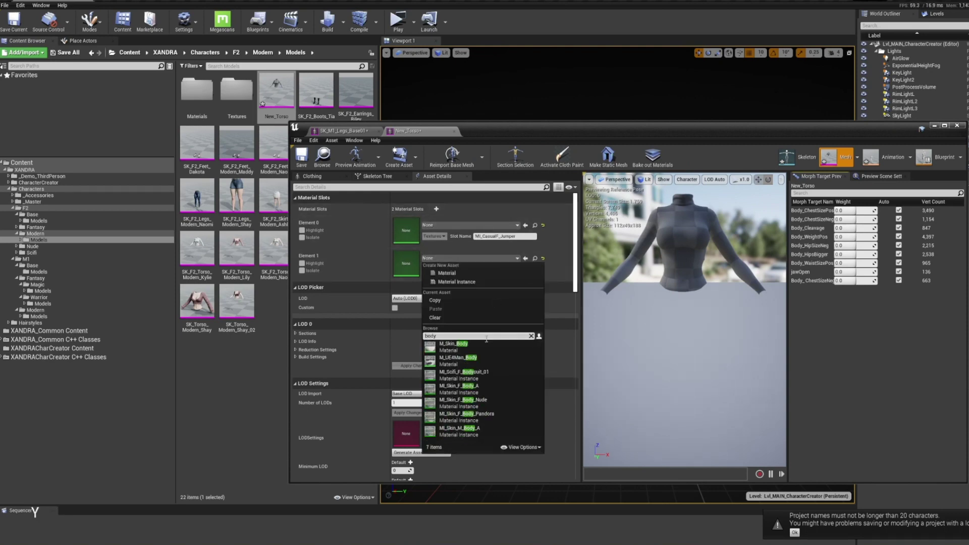
click(461, 389)
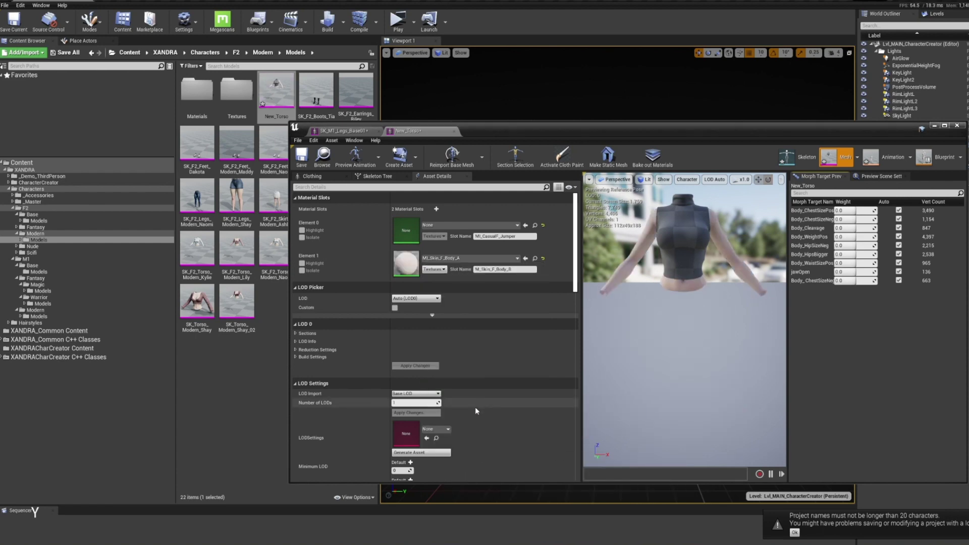
click(469, 260)
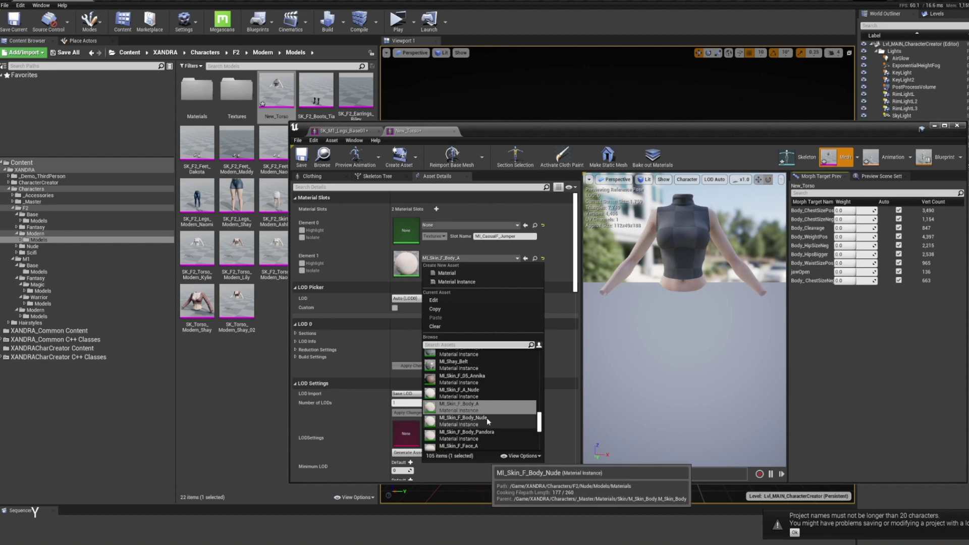
double_click(276, 93)
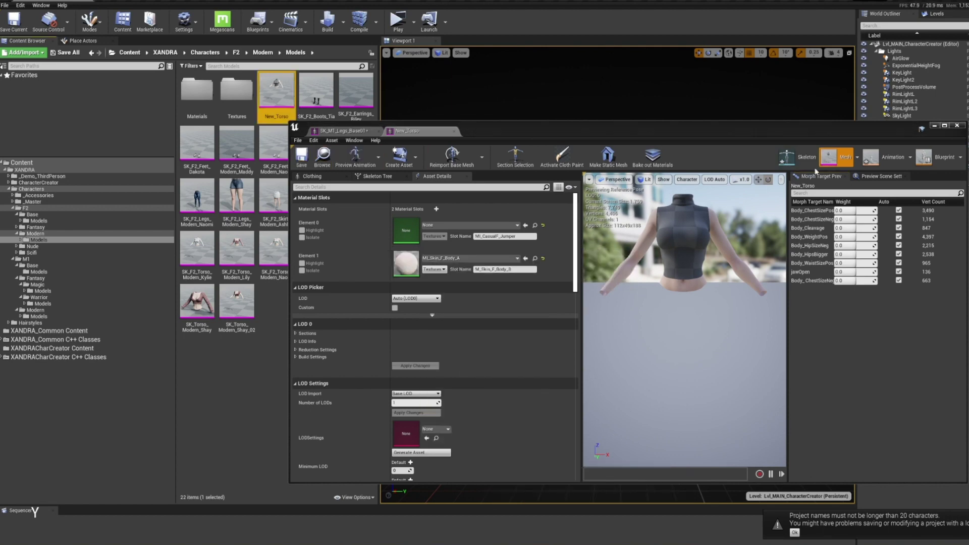
Close the New_Torso mesh editor and clear the asset selection.
click(957, 125)
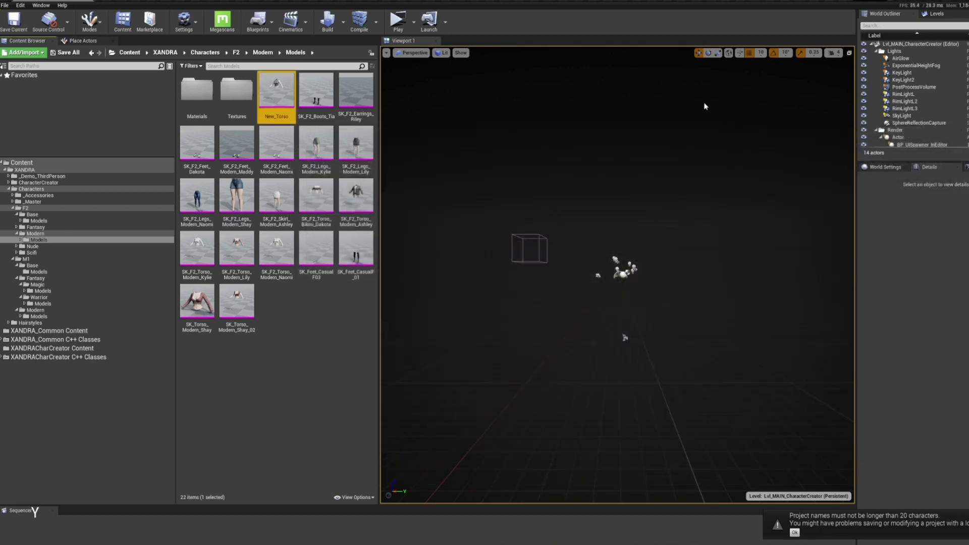
double_click(277, 91)
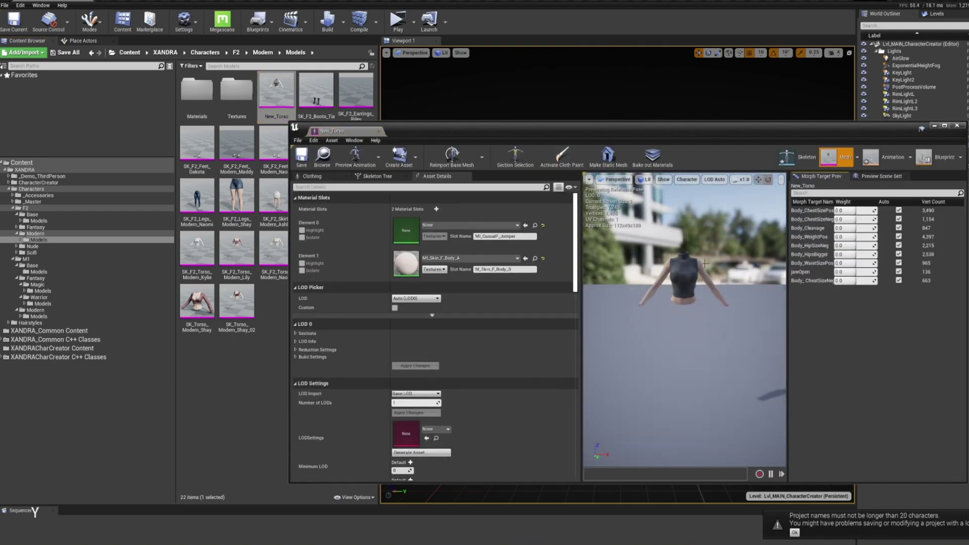
click(958, 126)
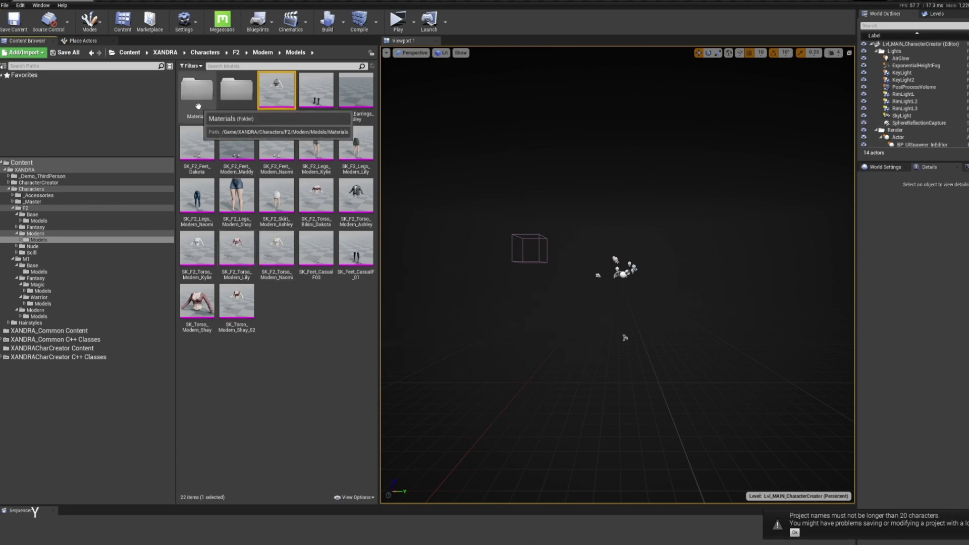
click(256, 202)
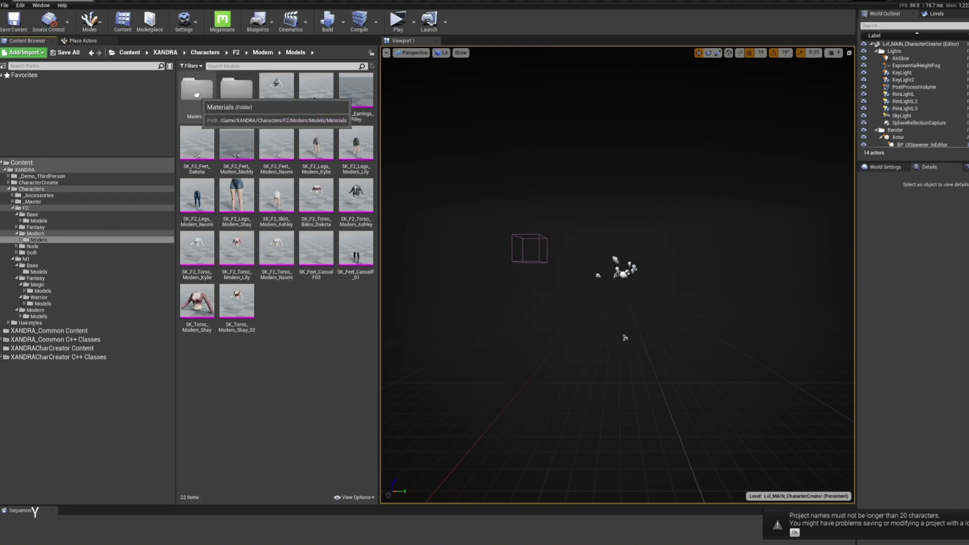
Duplicate MI_Dress_Maddy in the Materials folder and name the copy MI_NewTorso.
double_click(202, 96)
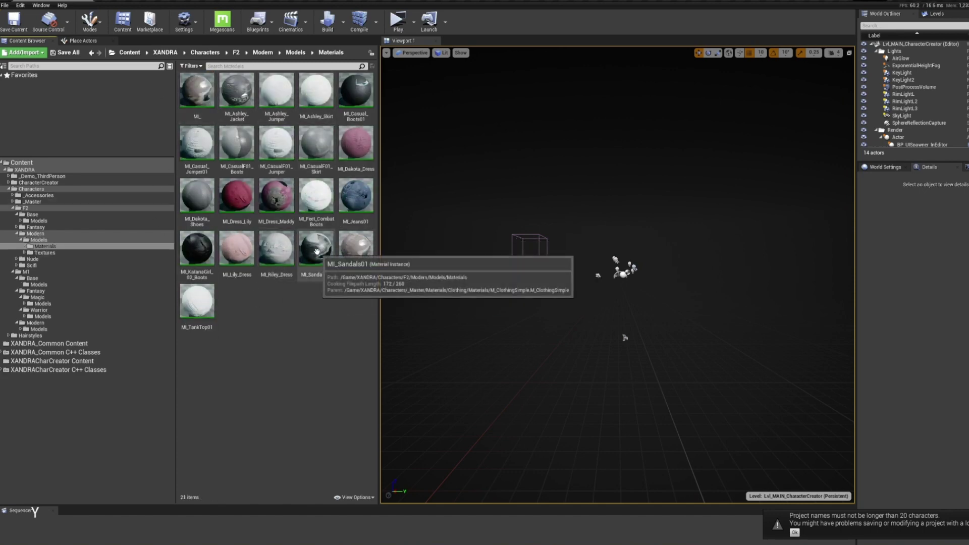
right_click(274, 201)
click(302, 260)
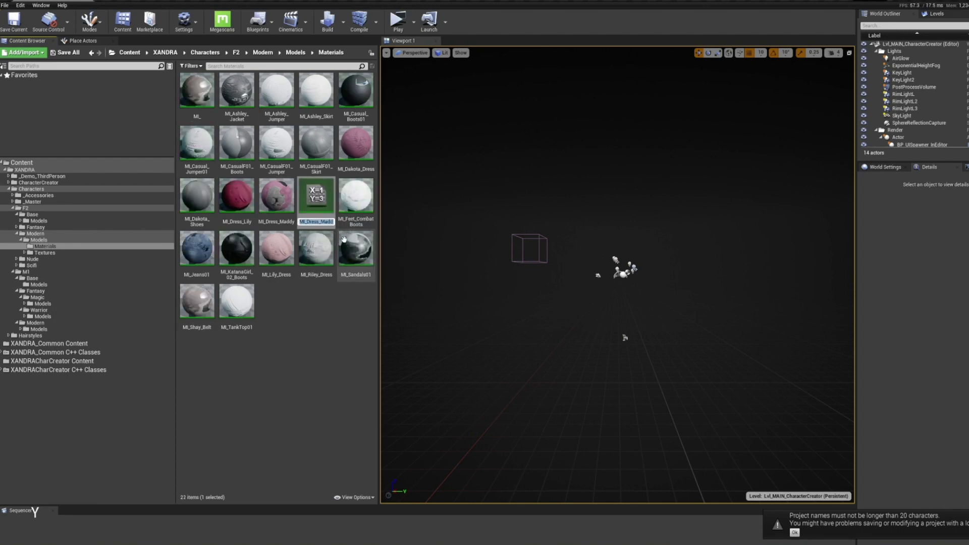
key(BackSpace)
text(MI_N)
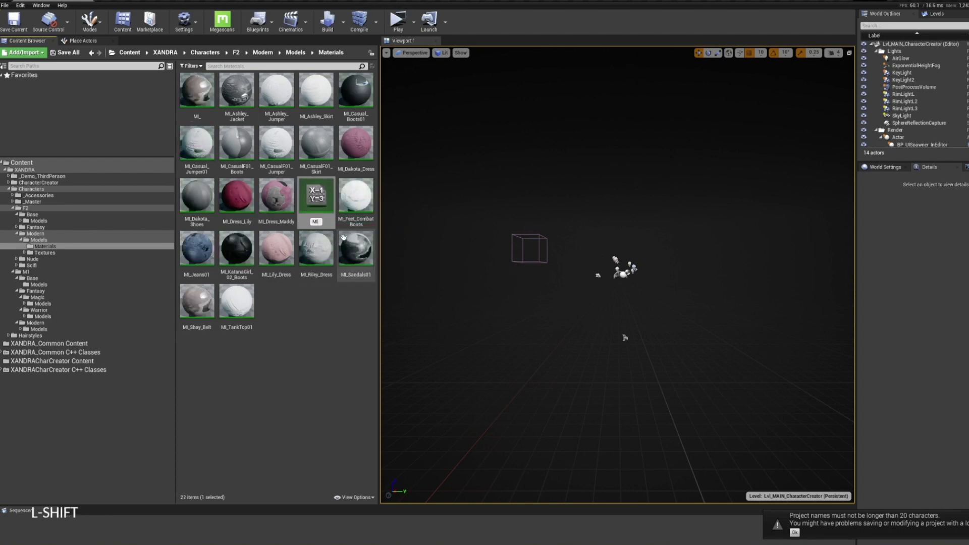
text(ewTorso)
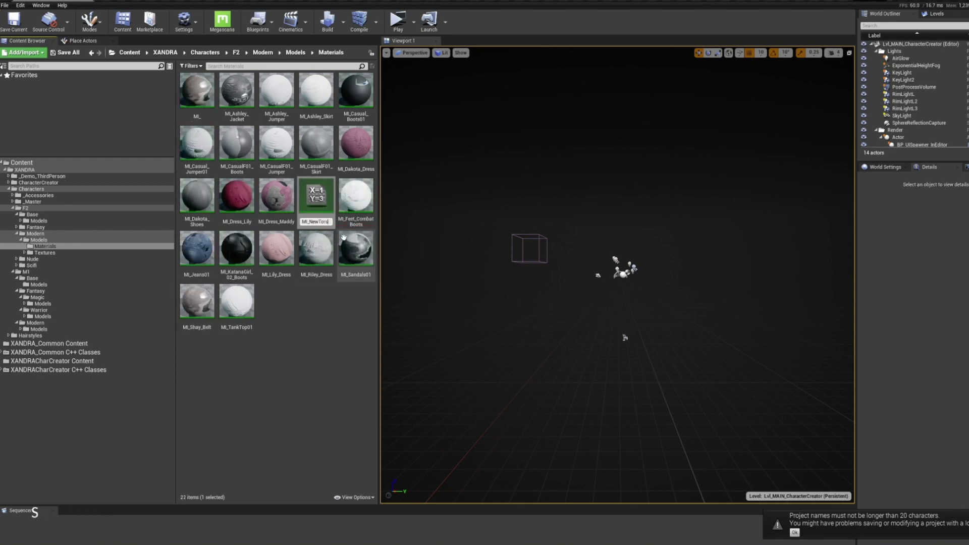
key(Return)
Open MI_NewTorso in the Material Instance Editor and reposition its window.
double_click(276, 250)
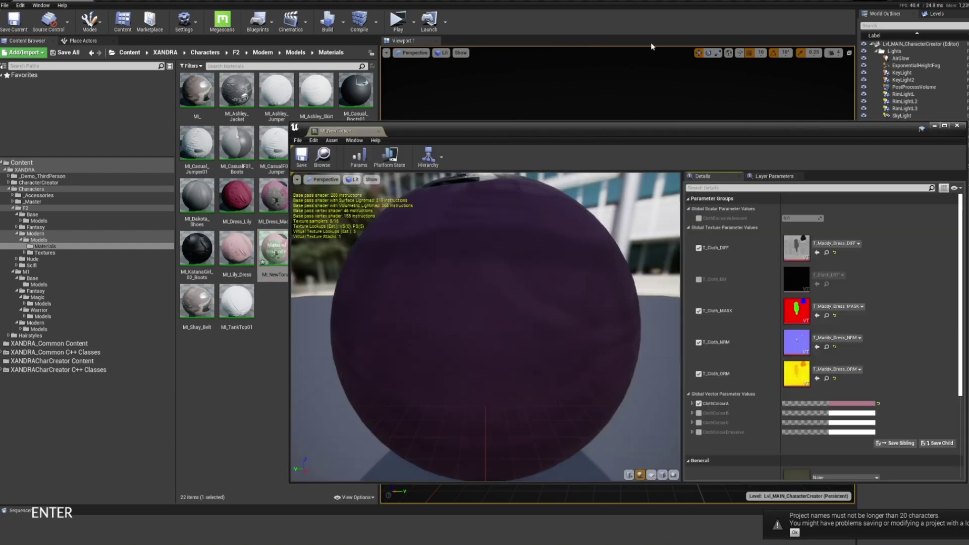
drag(710, 147, 658, 120)
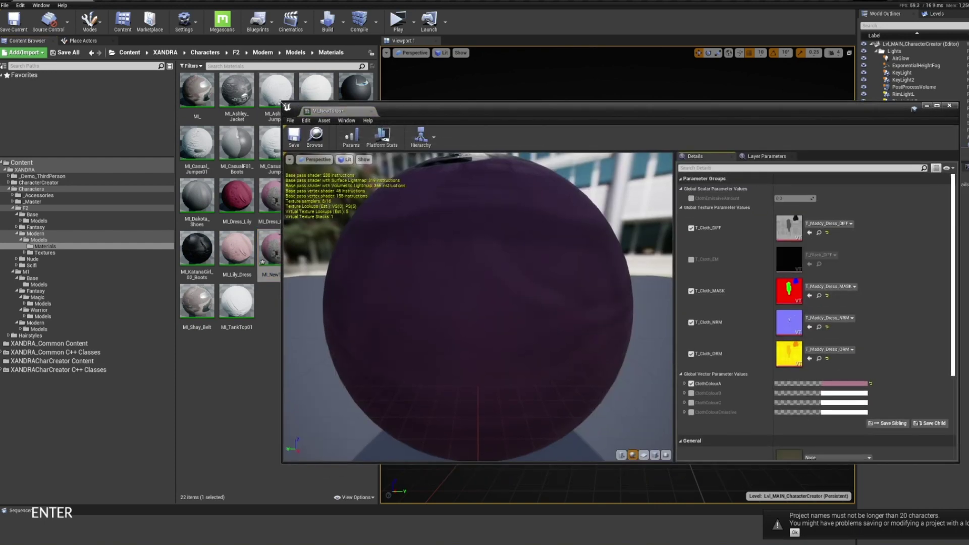
drag(284, 105, 445, 92)
drag(727, 104, 673, 97)
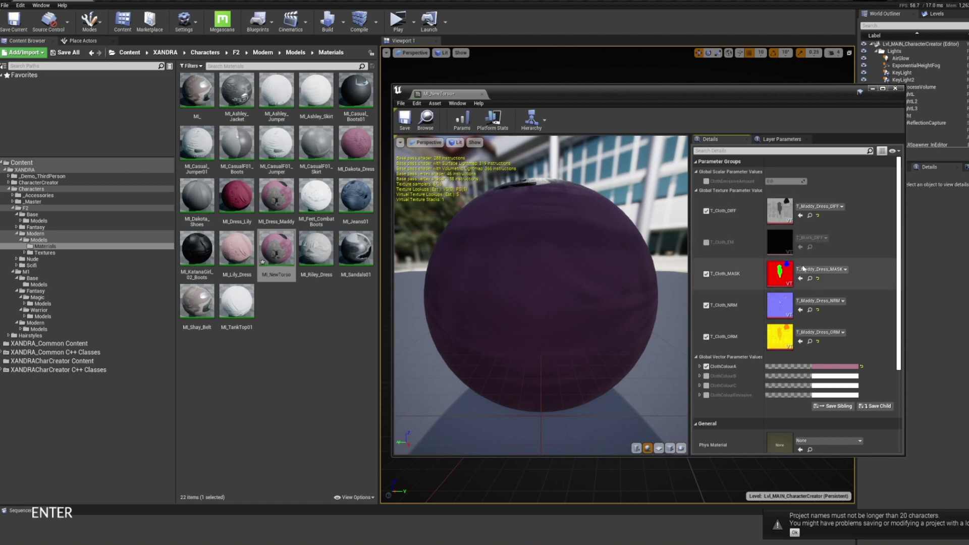
Check the diffuse, normal and ORM texture choices for the material.
click(819, 206)
key(Escape)
click(841, 301)
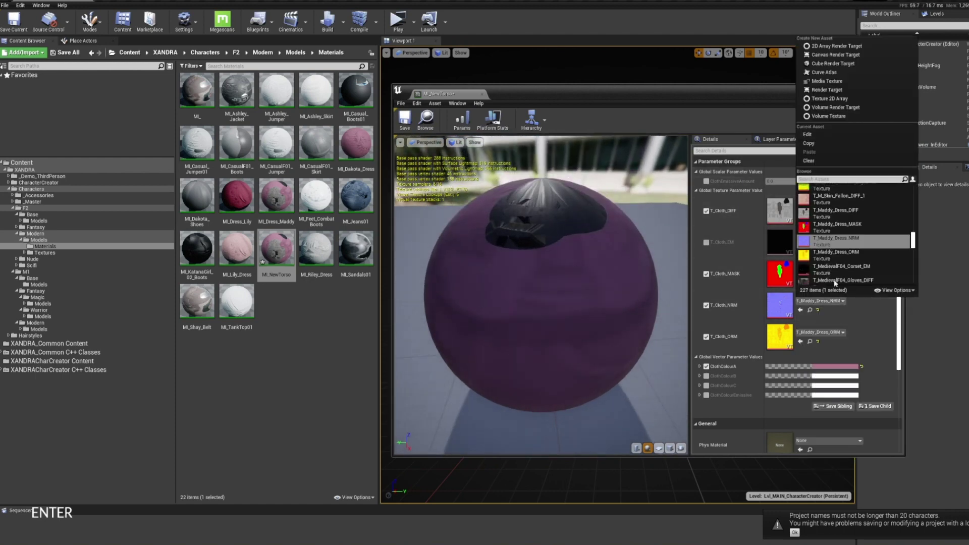
key(Escape)
click(835, 331)
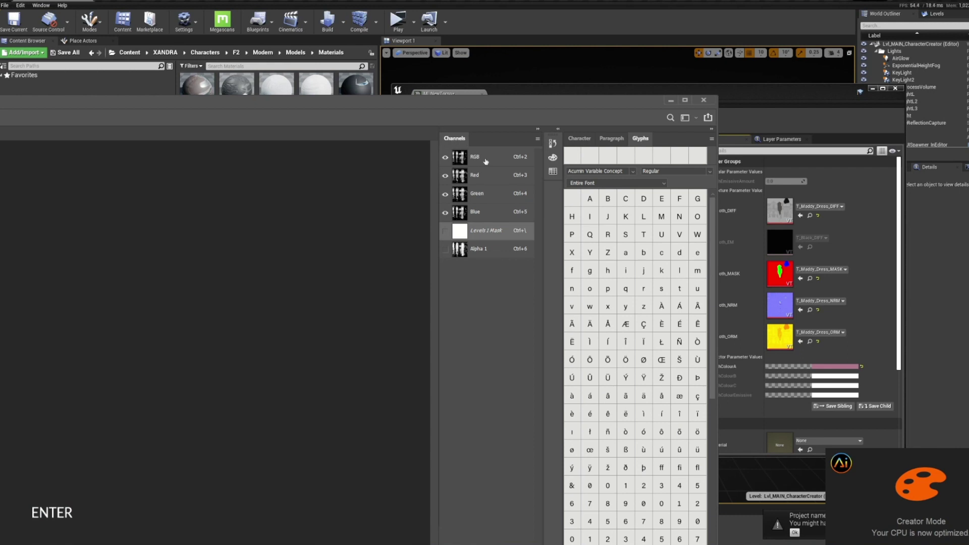
View the texture's Red, Green, Blue and Alpha 1 channels in turn, then switch back to Unreal Engine.
click(480, 177)
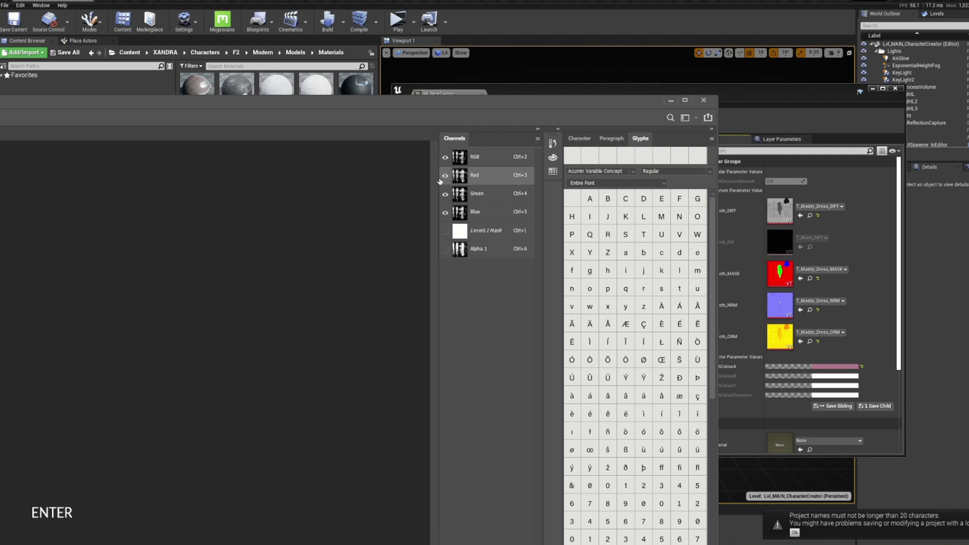
click(492, 194)
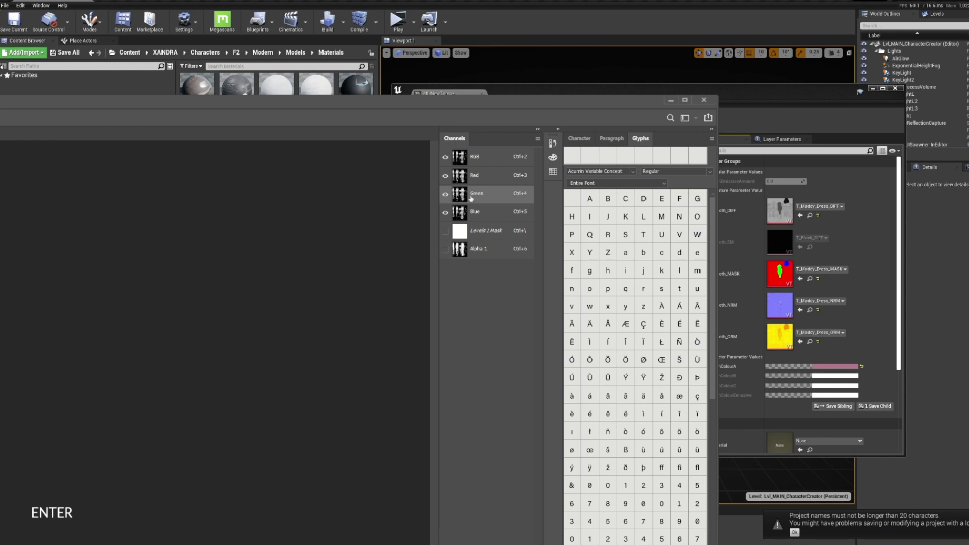
click(491, 214)
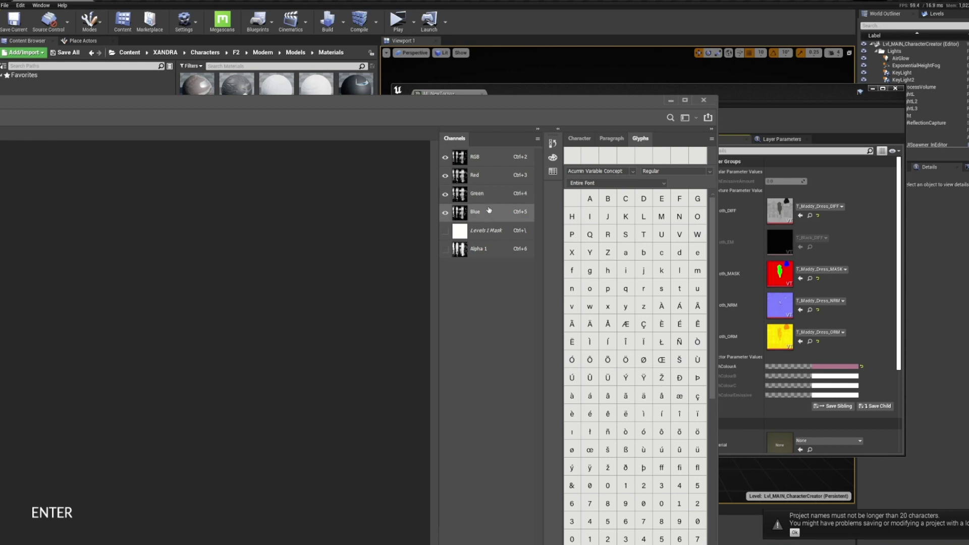
click(491, 249)
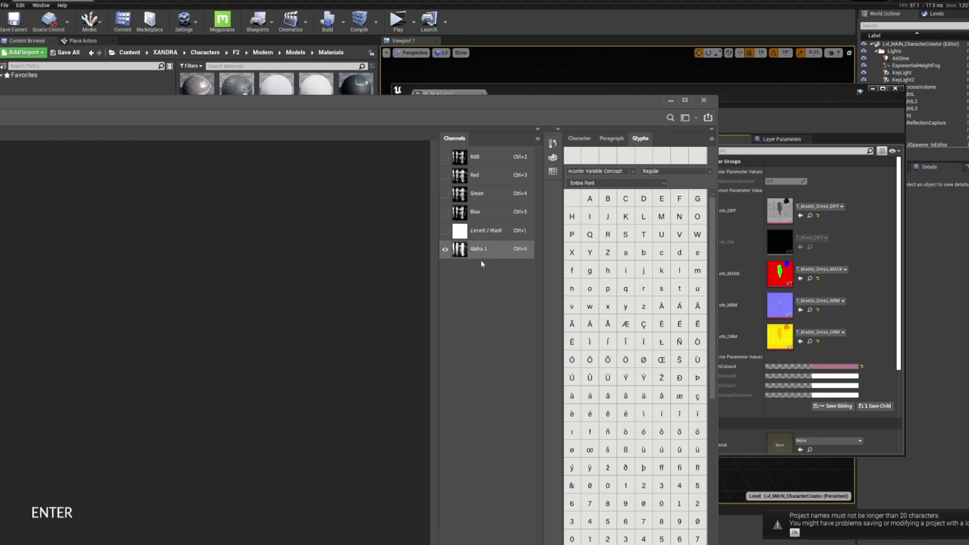
key(alt+Tab)
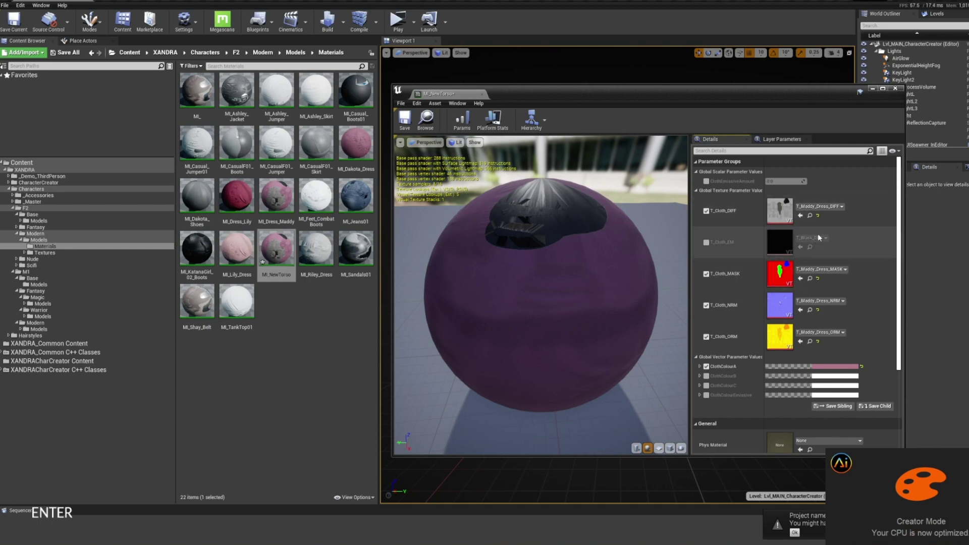
click(819, 207)
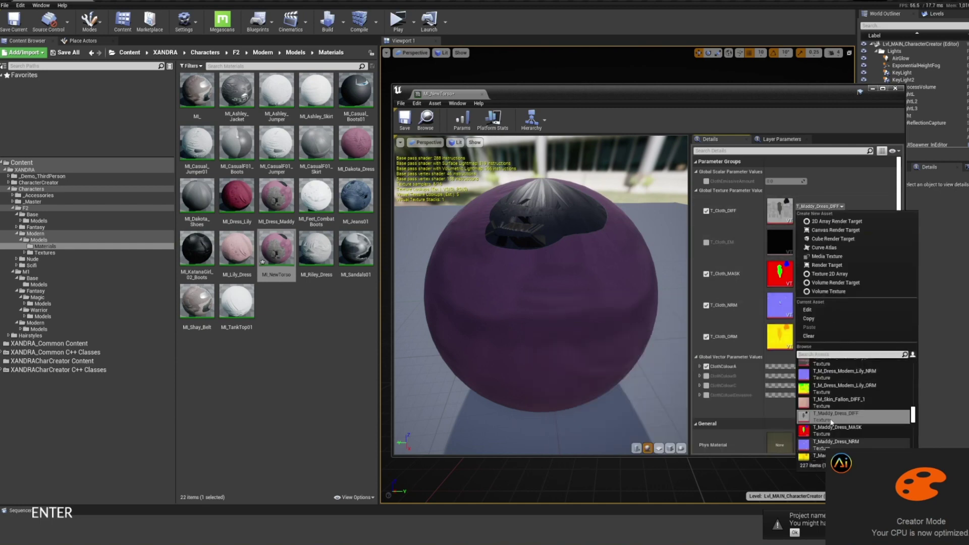
click(767, 275)
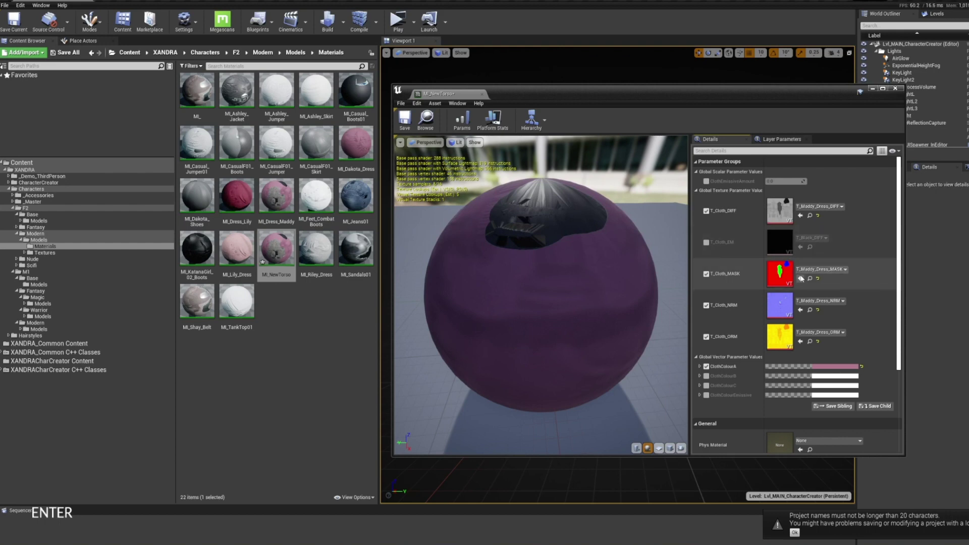
double_click(780, 273)
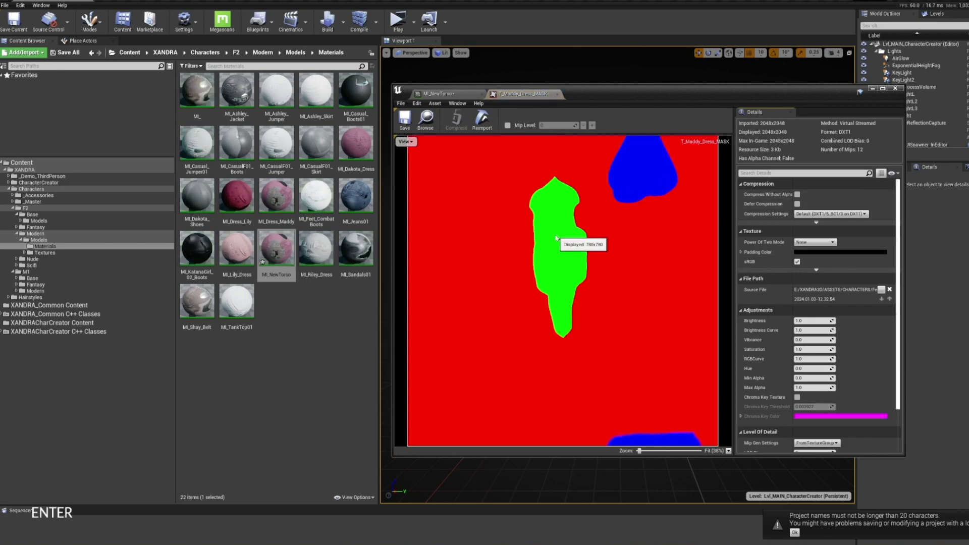
scroll(599, 295, down, 3)
scroll(599, 295, up, 3)
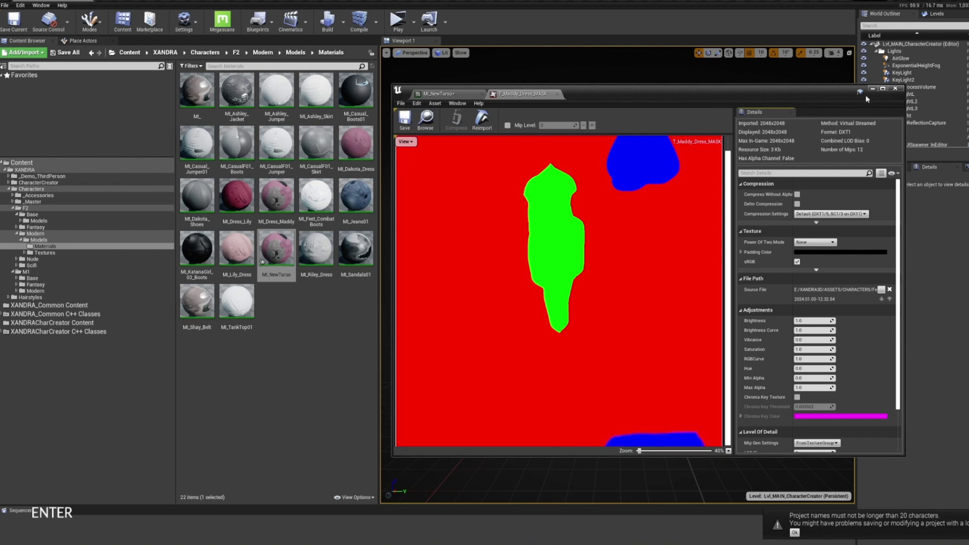
Close the mask texture view and enable the ClothColourB and ClothColourC parameters.
click(557, 95)
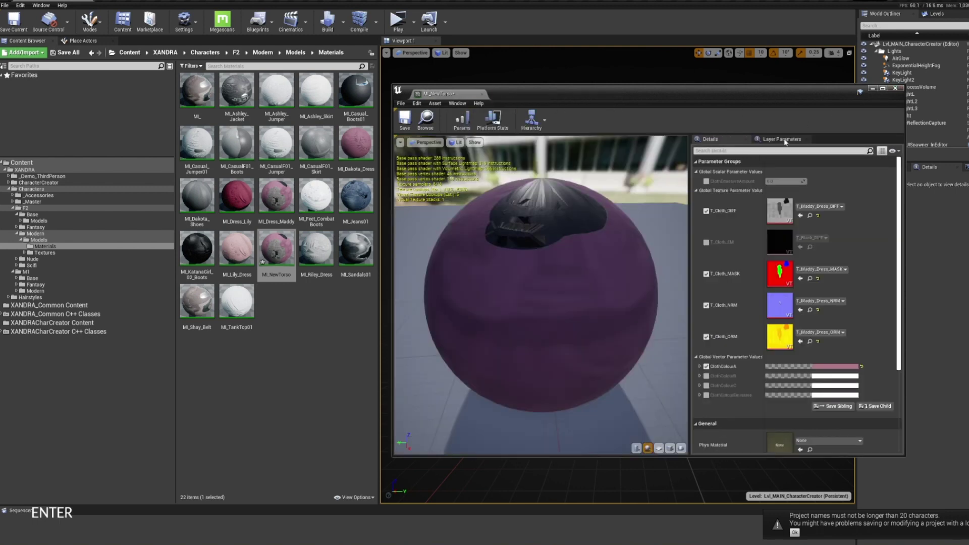
click(707, 376)
click(706, 385)
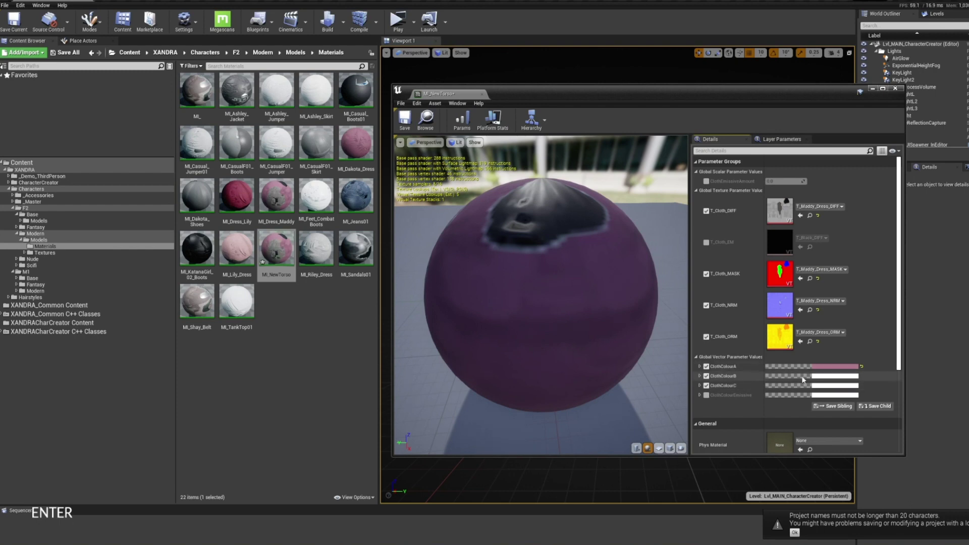
Colour ClothColourA blue, ClothColourB magenta and ClothColourC green.
click(813, 366)
click(876, 383)
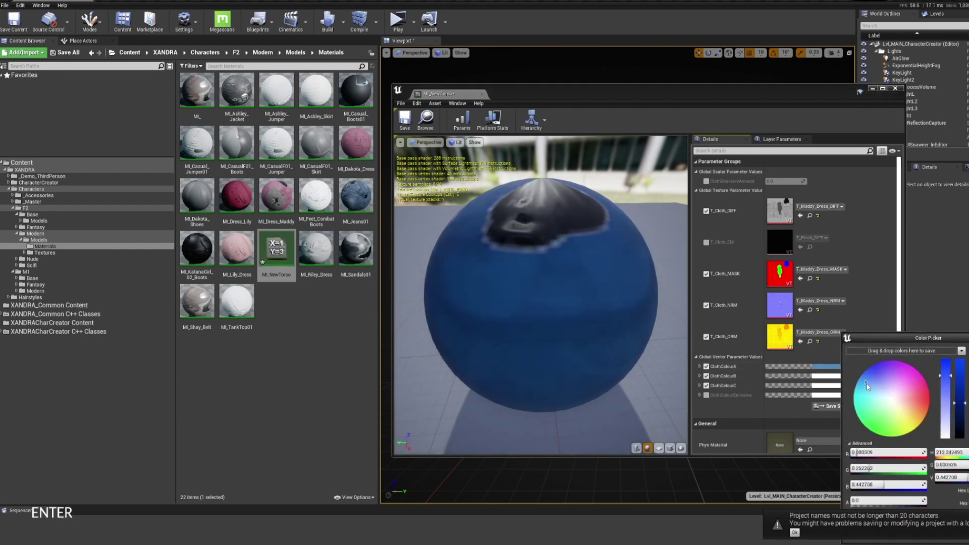
click(803, 376)
click(852, 382)
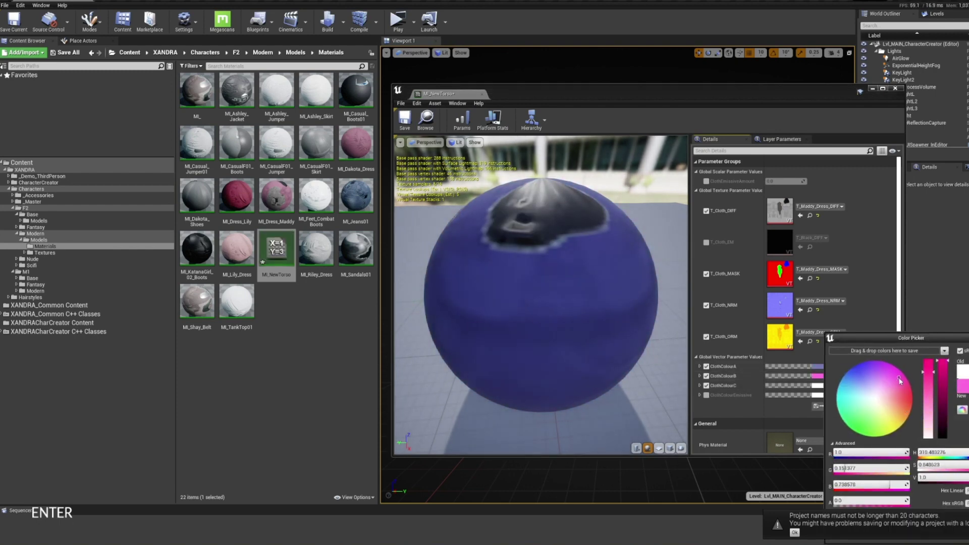
click(813, 385)
click(851, 417)
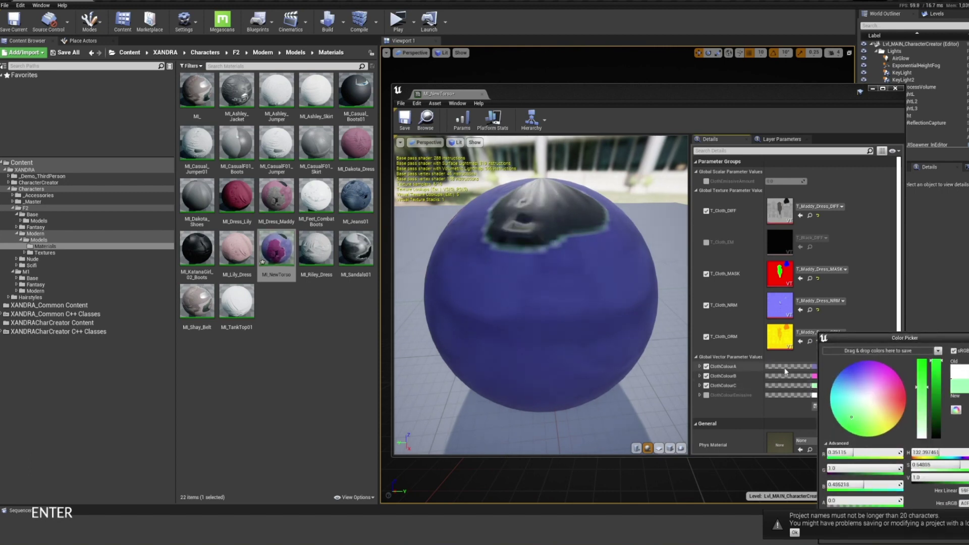
click(749, 365)
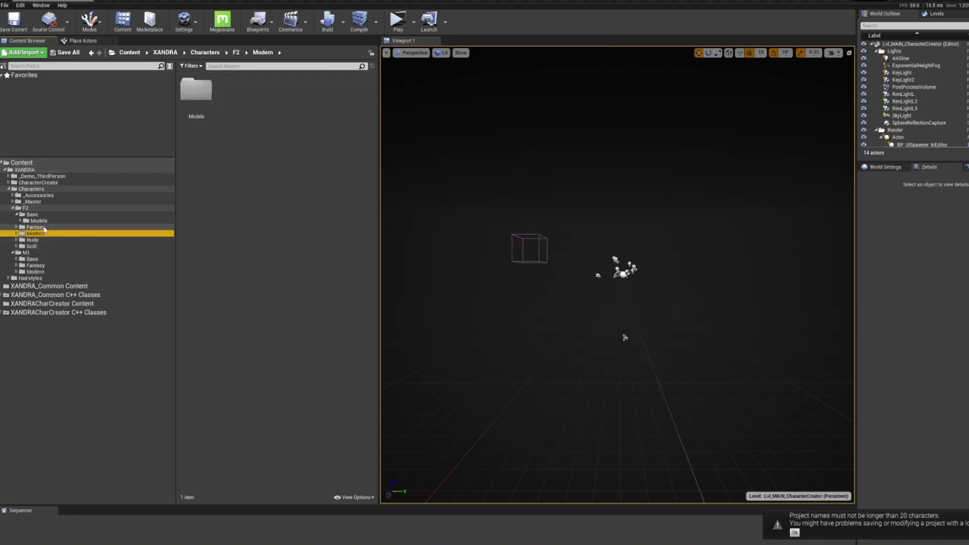
Open TorsoMeshes from CharacterCreator/WardrobeItems/Wardrobe_Default and enlarge its row list.
click(31, 183)
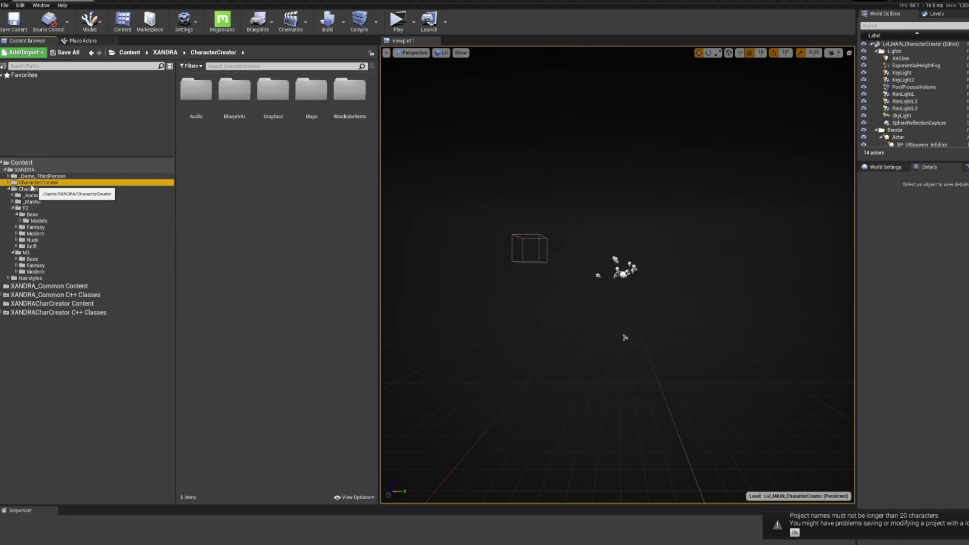
click(8, 183)
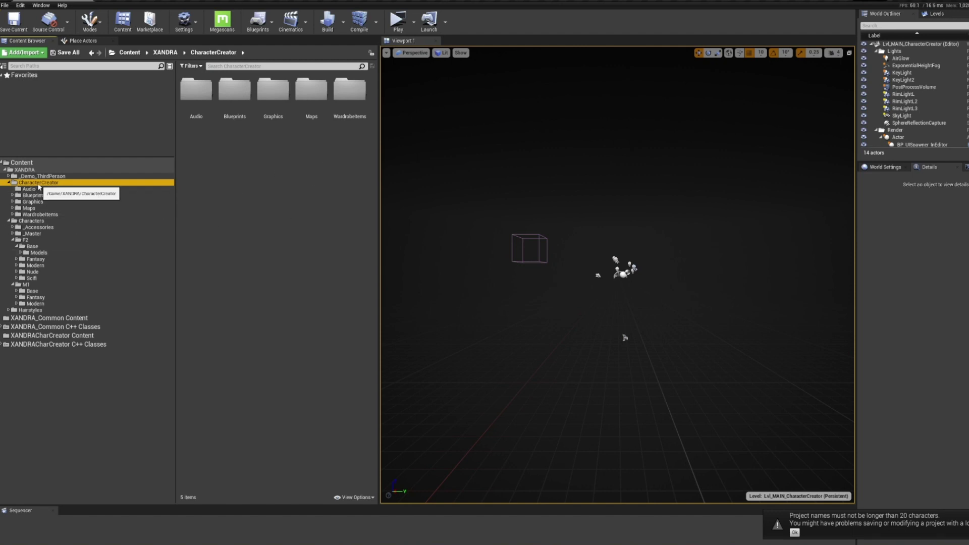
double_click(349, 107)
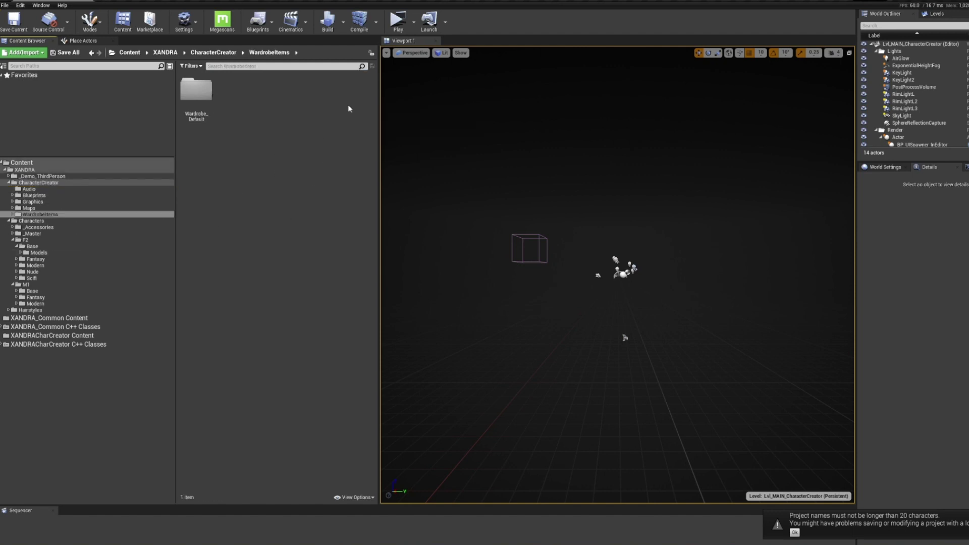
double_click(211, 105)
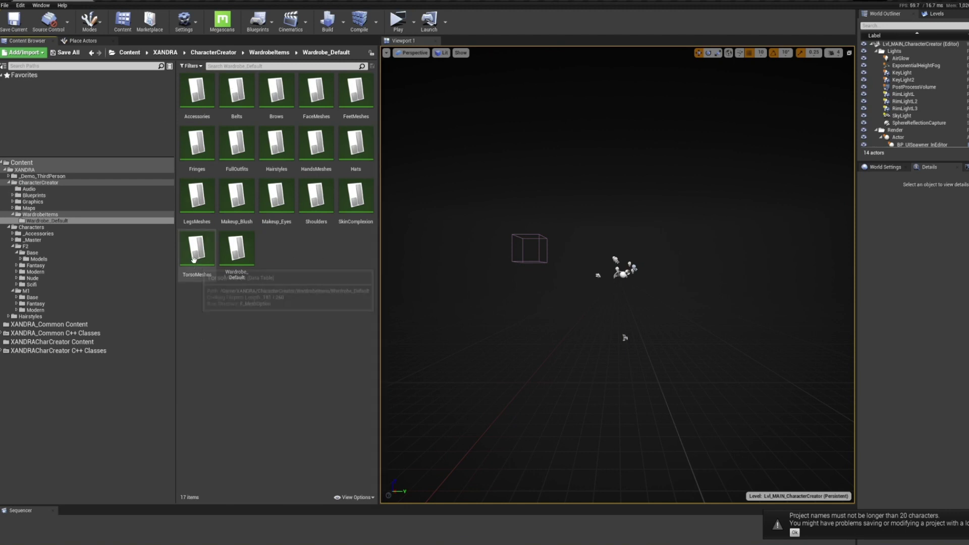
double_click(197, 247)
drag(503, 289, 502, 353)
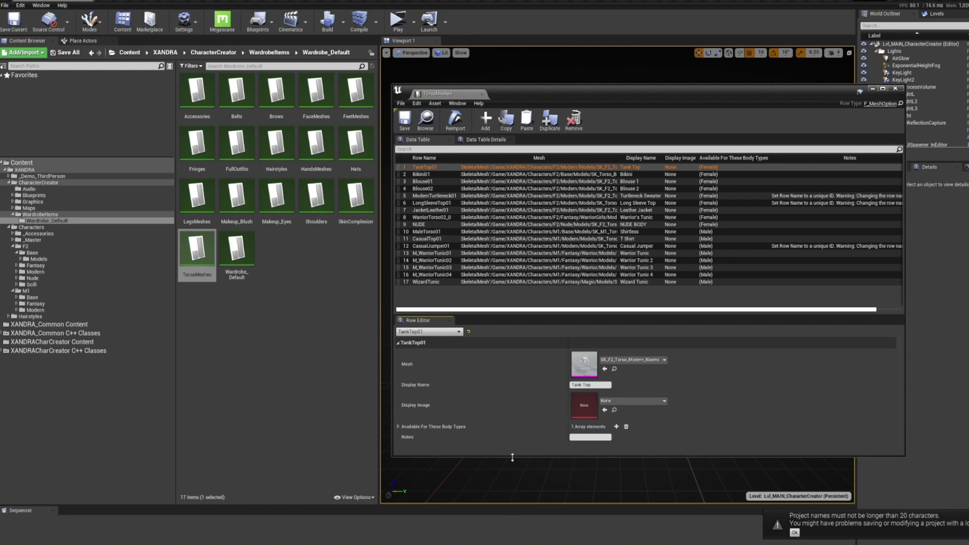
Duplicate the WarriorTorso02_0 (Warrior's Tunic) row and rename the copy NewTorso.
drag(512, 457, 512, 489)
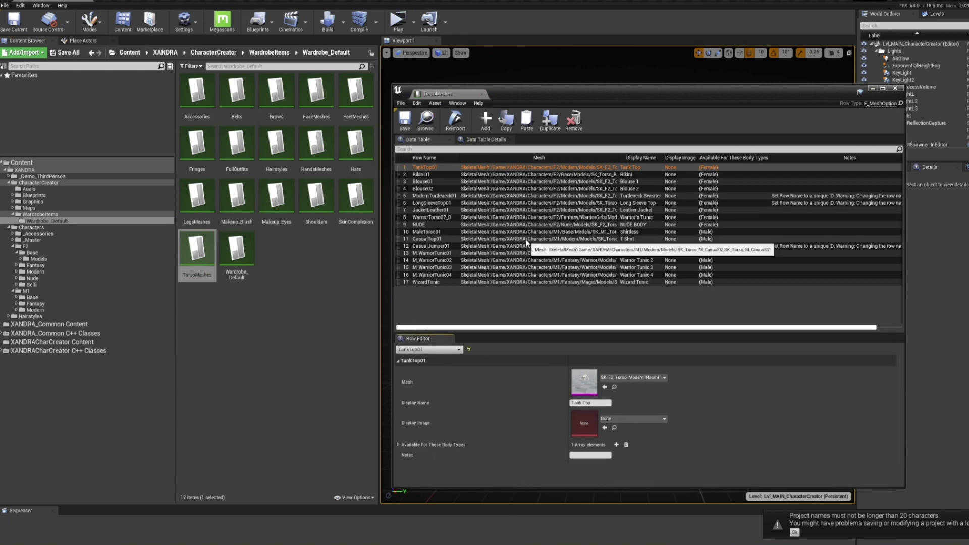
click(438, 218)
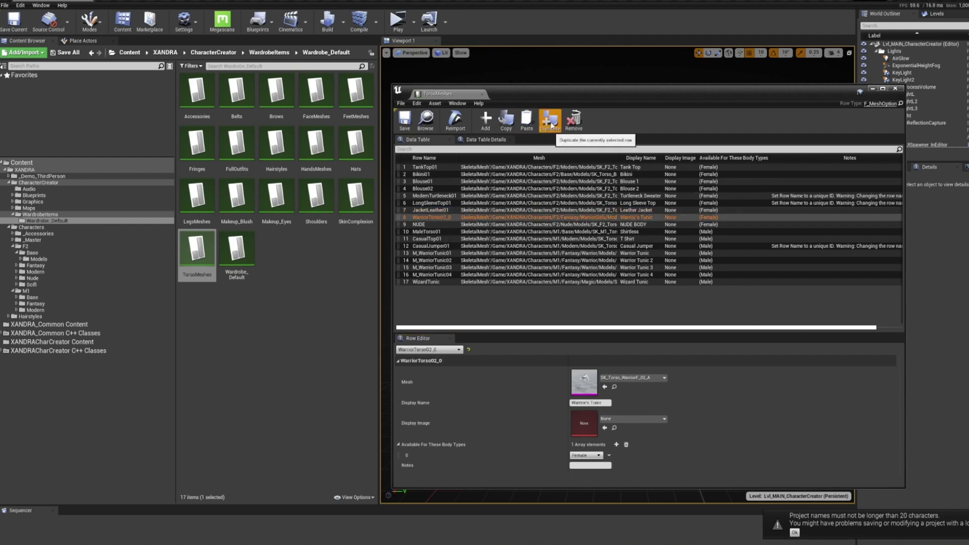
click(550, 120)
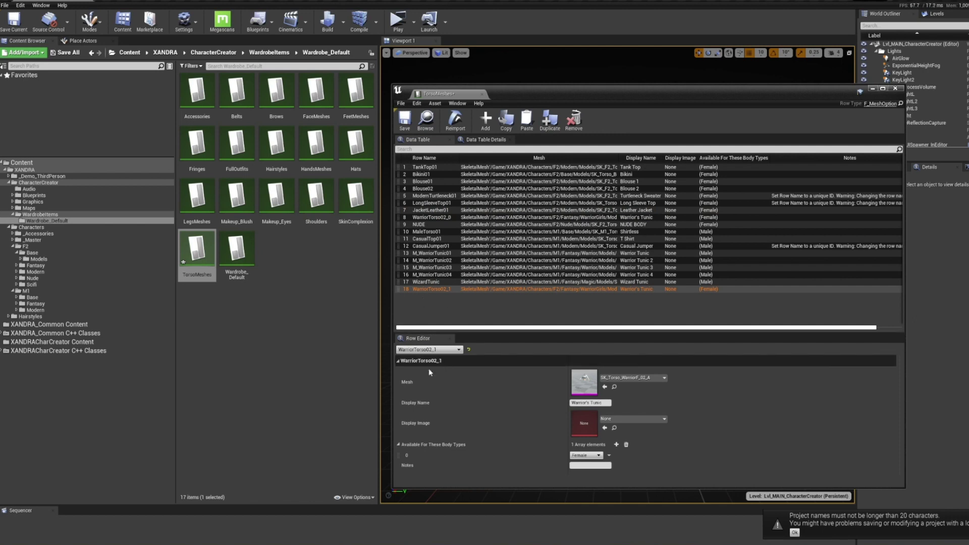
click(604, 404)
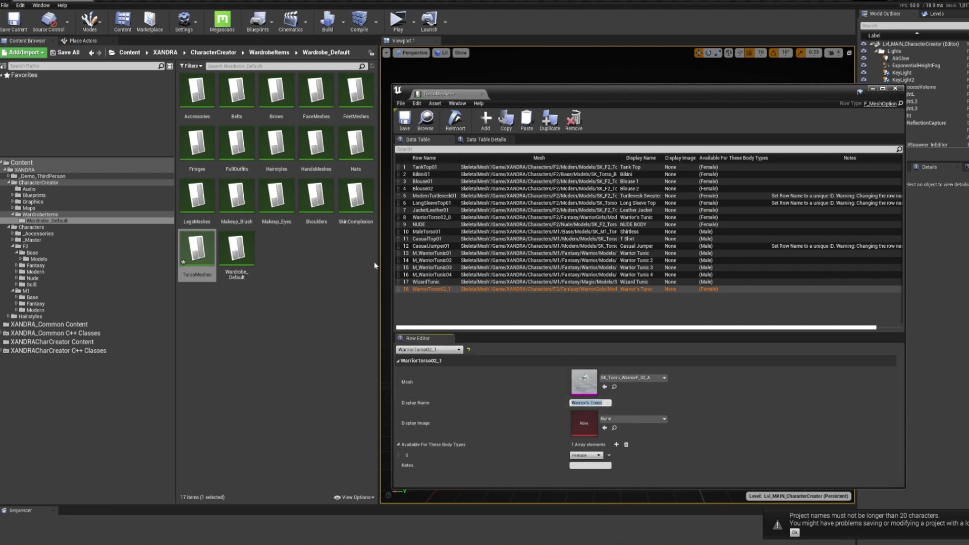
double_click(424, 291)
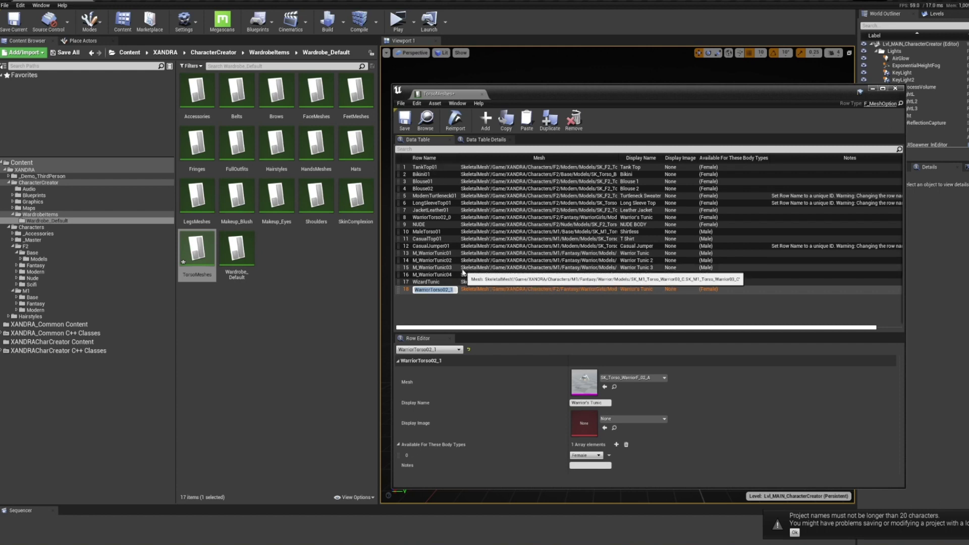
text(NewTorso)
key(Return)
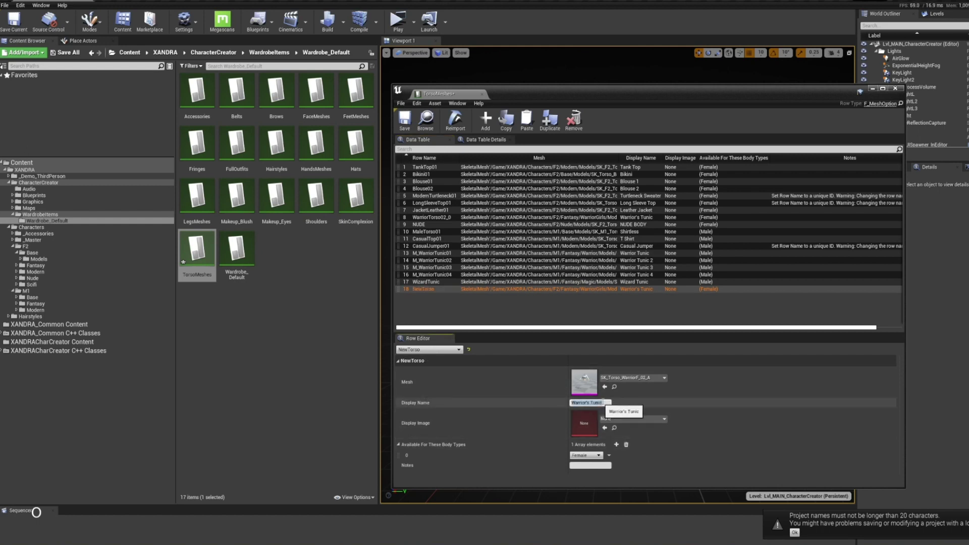
Set the NewTorso row's display name to 'New Torso'.
click(558, 402)
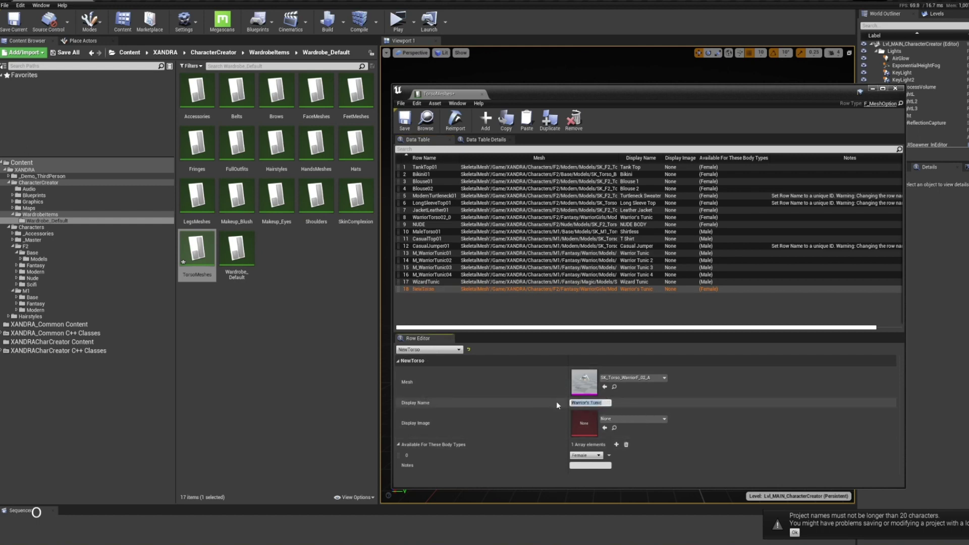
text(N)
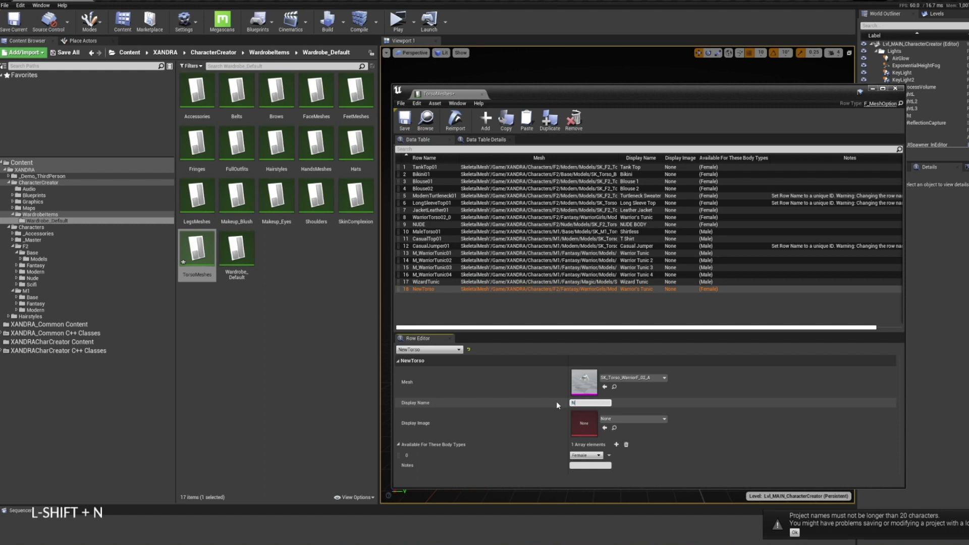
text(ew)
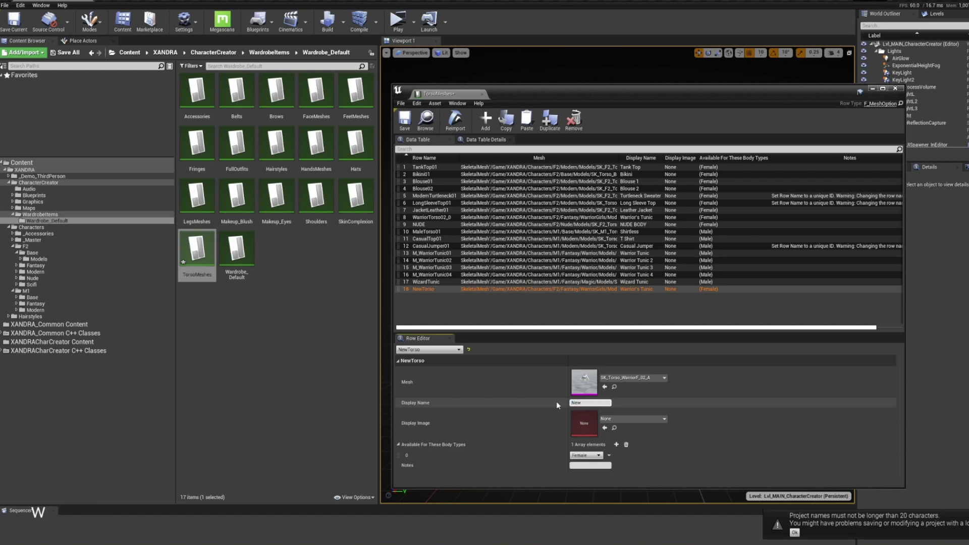
text(Torso)
key(Tab)
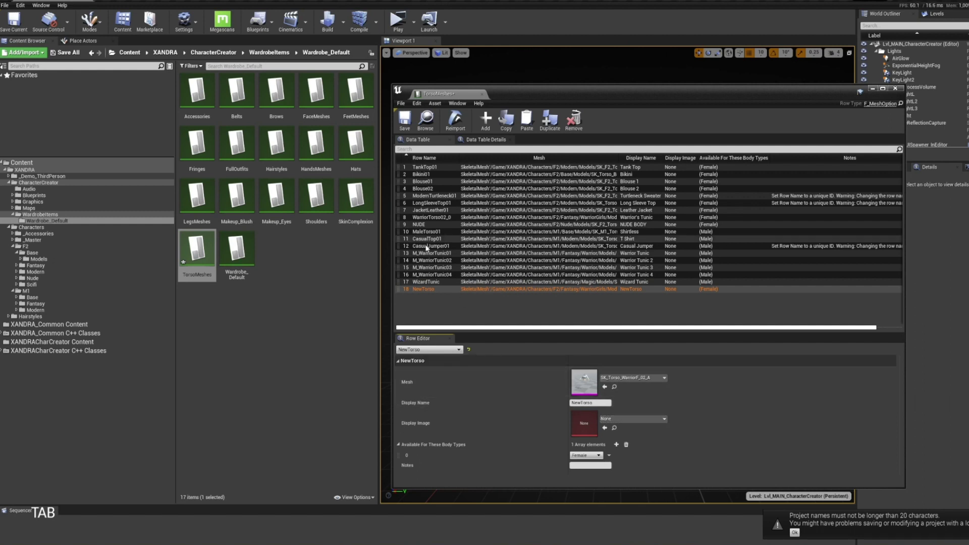
key(Up)
key(Down)
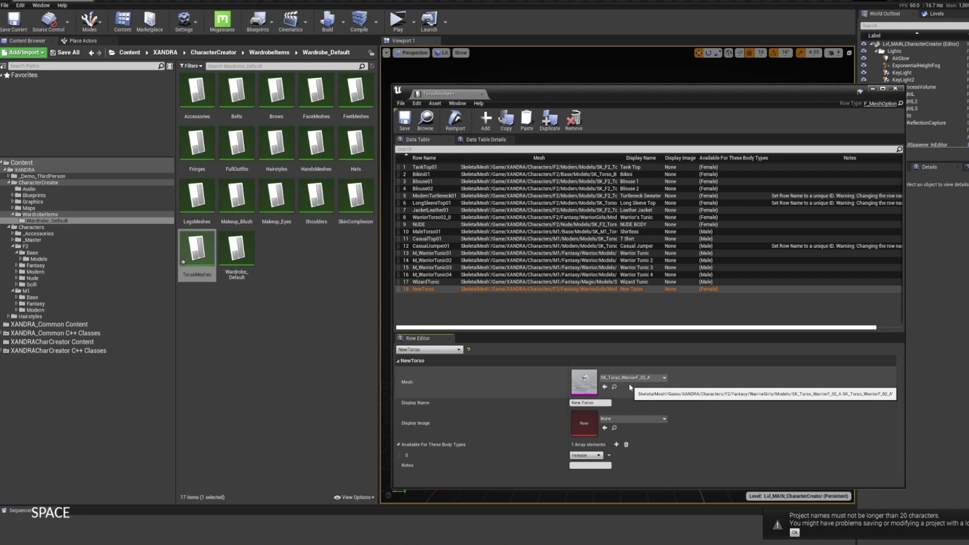
Assign the New_Torso mesh from Characters/F2/Modern/Models to NewTorso, keeping Female body type.
click(17, 271)
click(39, 278)
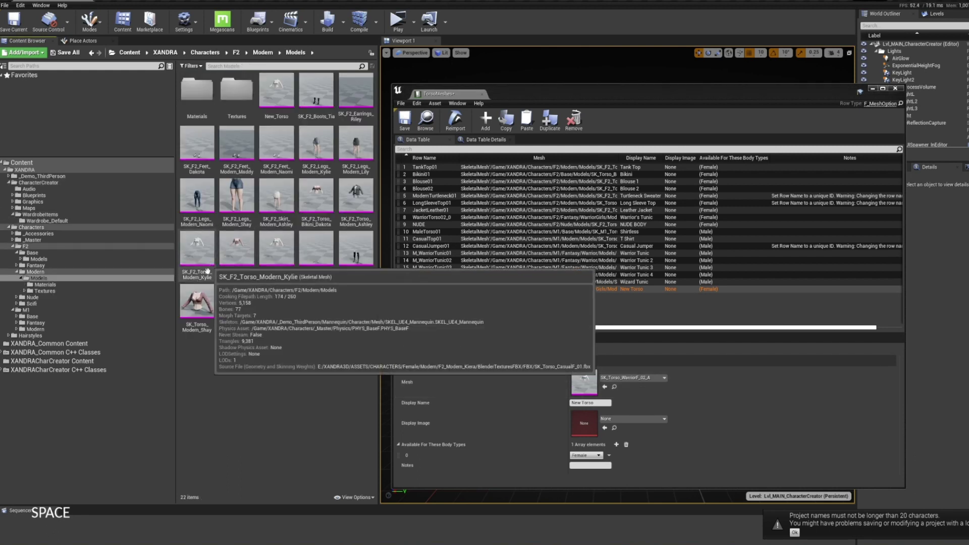
click(292, 108)
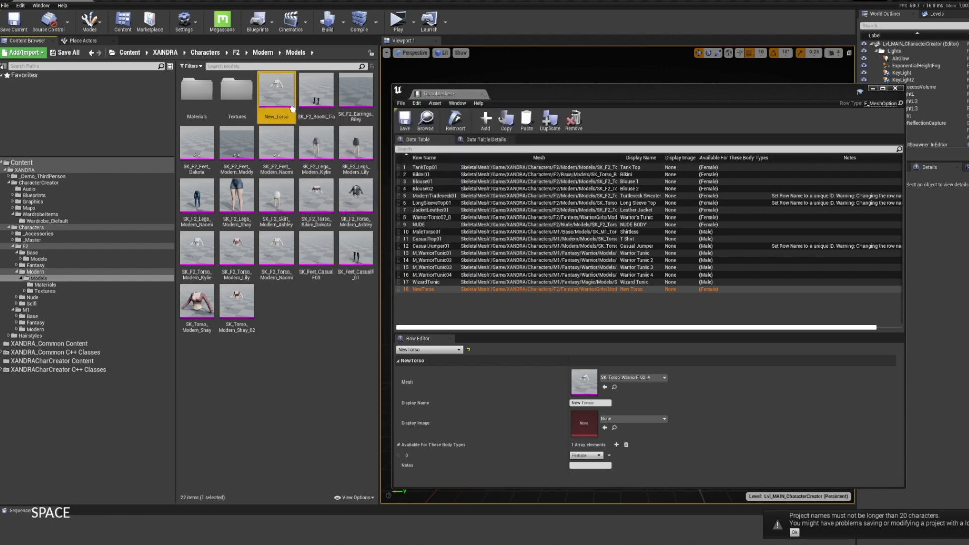
drag(292, 108, 586, 383)
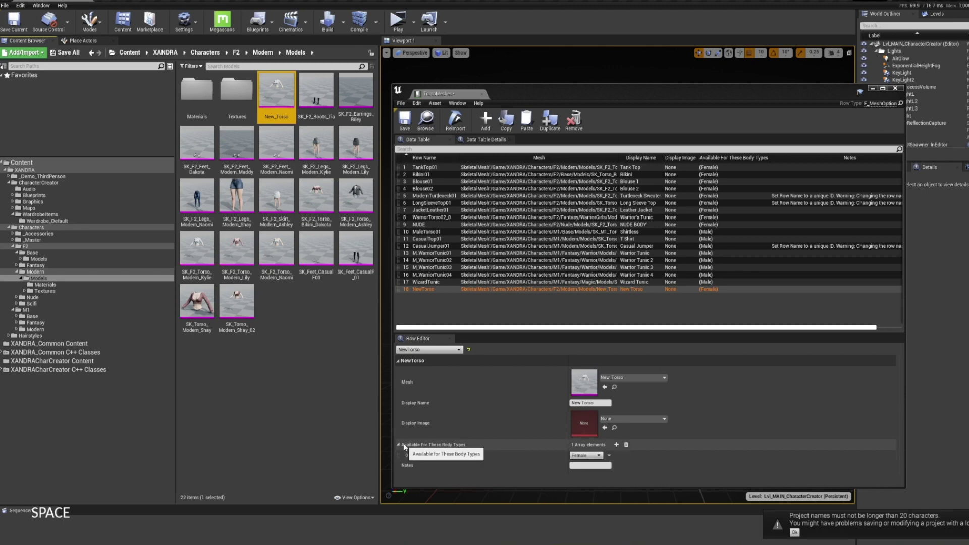
click(598, 455)
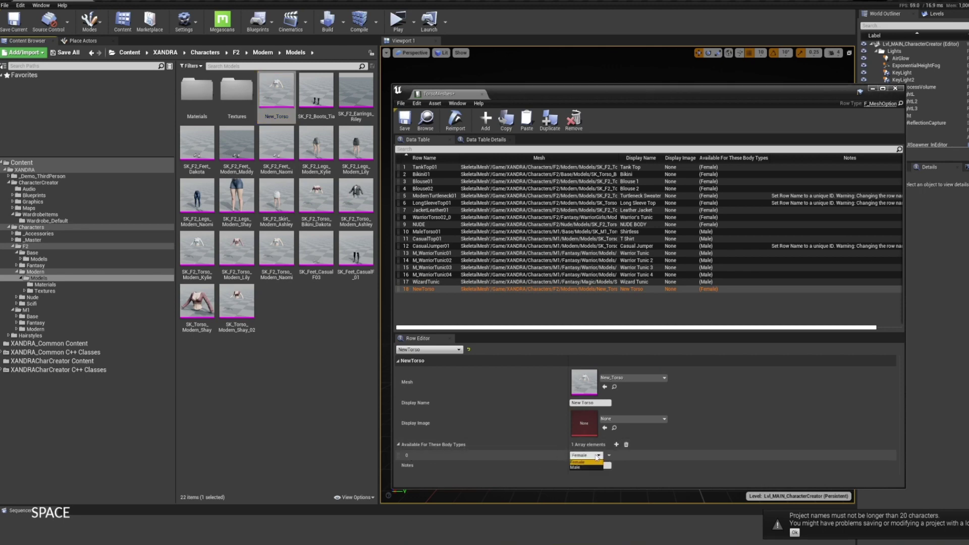
click(589, 462)
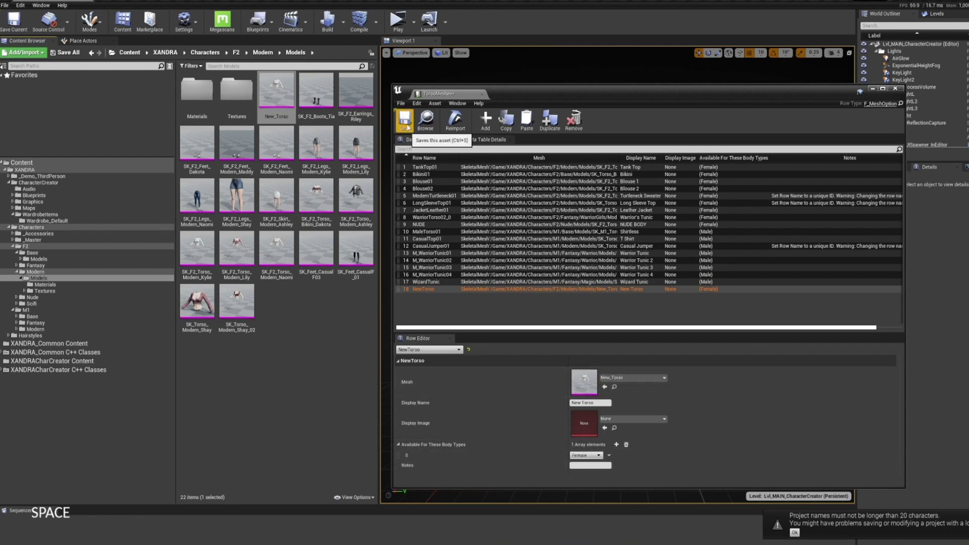
Save and close the TorsoMeshes table, returning to the level viewport.
click(406, 121)
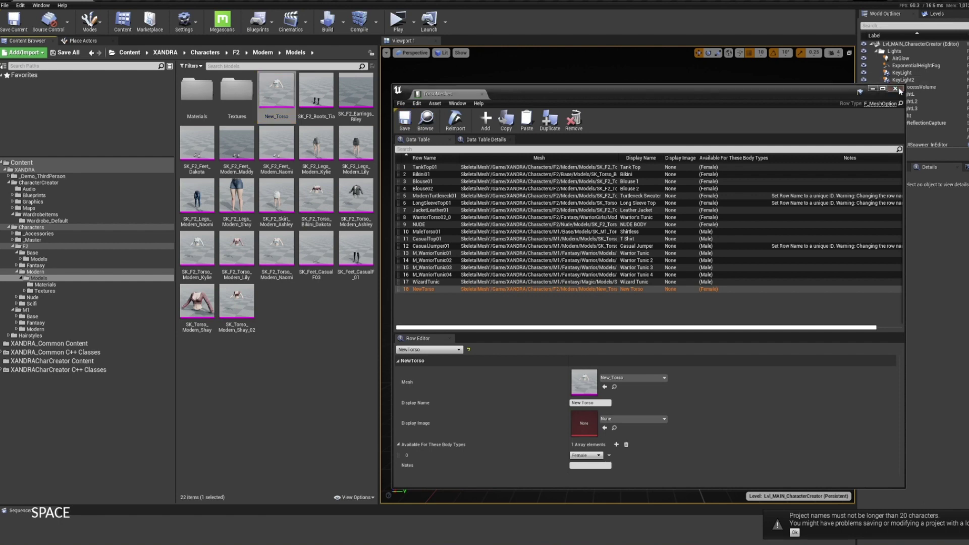
click(894, 88)
click(459, 186)
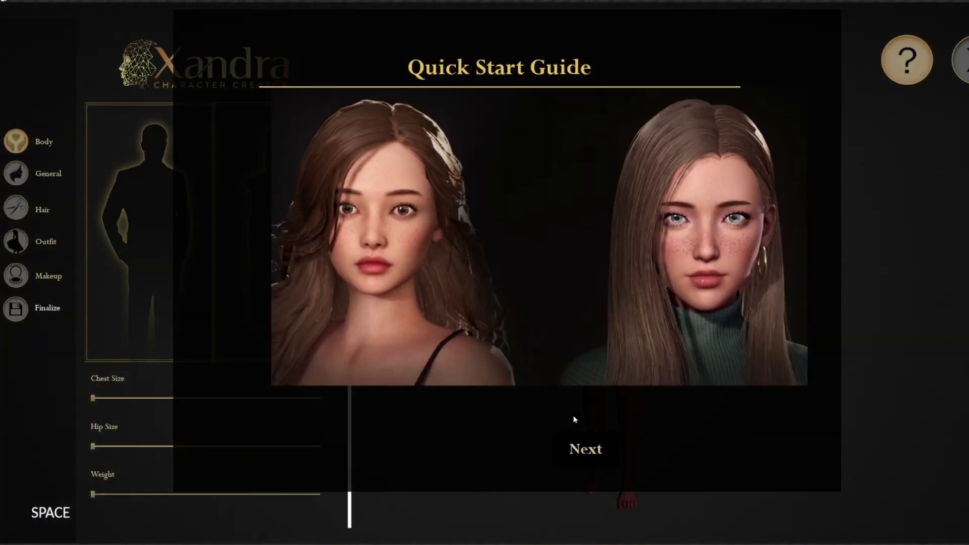
Play the creator, dismiss the Quick Start Guide, and choose New Torso from the Outfit list.
click(588, 451)
click(590, 451)
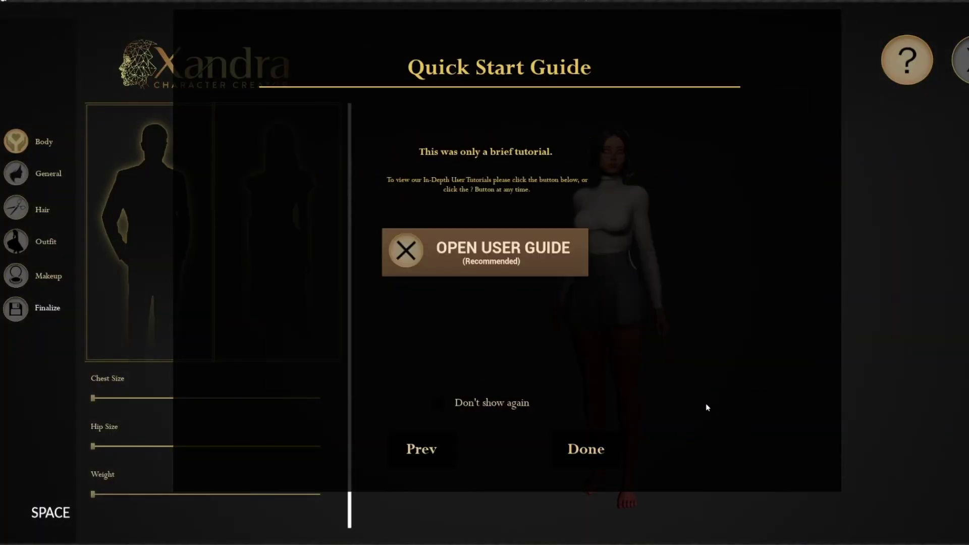
click(586, 449)
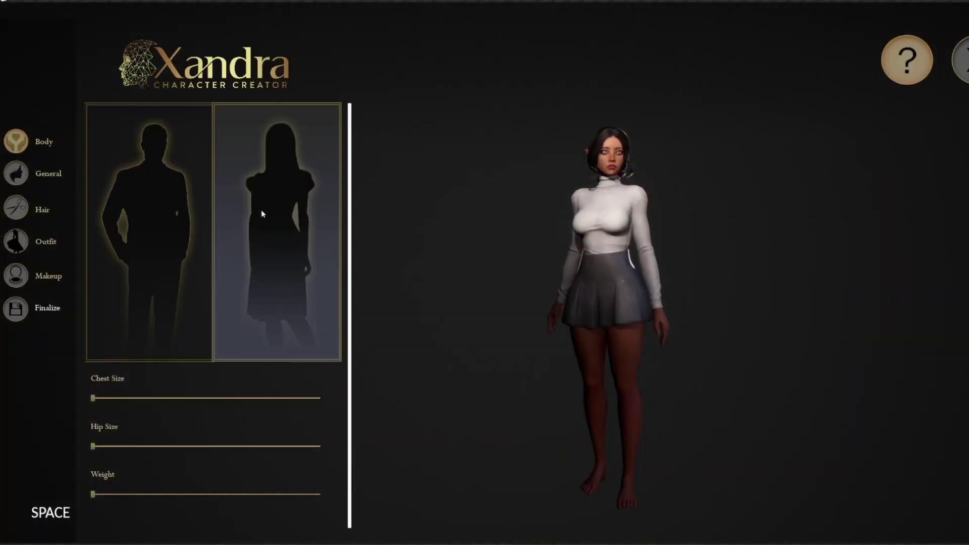
click(22, 245)
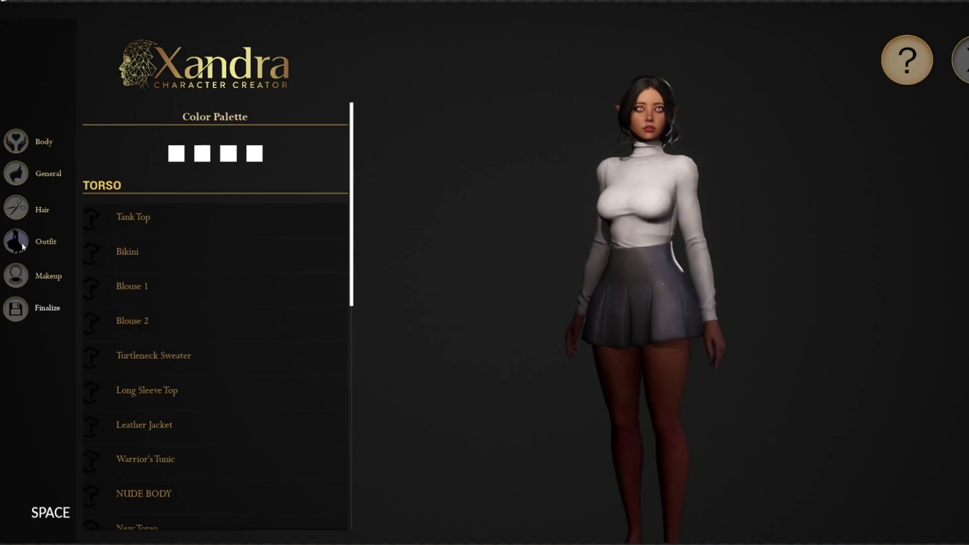
scroll(242, 373, down, 2)
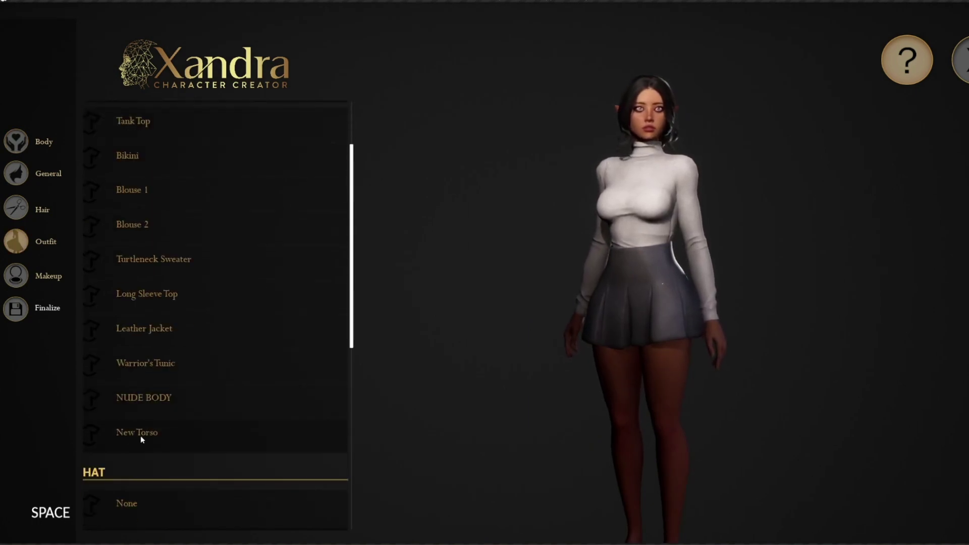
click(141, 434)
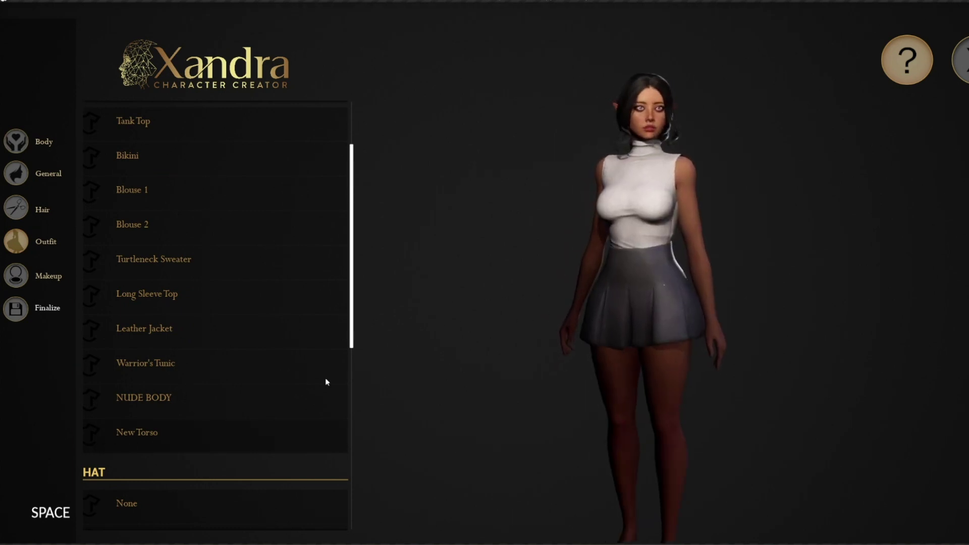
On the Body page, vary Chest Size, Hip Size and Weight to test the top's blend shapes.
click(16, 143)
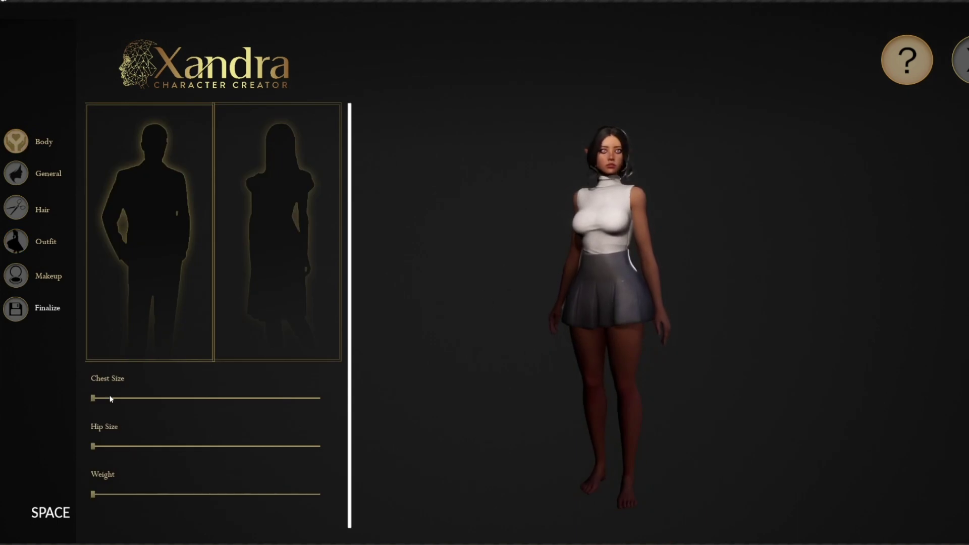
mouse_move(203, 394)
mouse_down()
mouse_move(215, 396)
mouse_move(192, 397)
mouse_up()
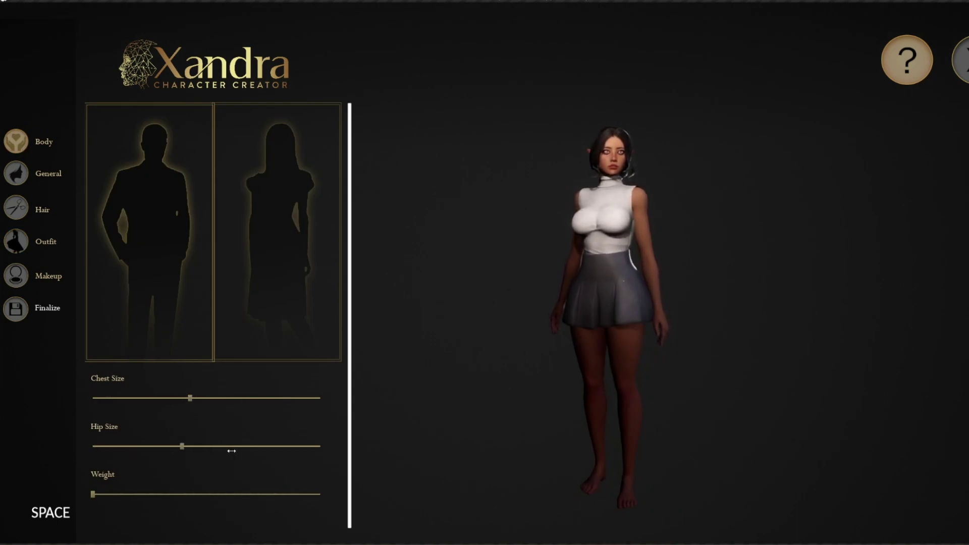
click(231, 449)
drag(136, 497, 254, 494)
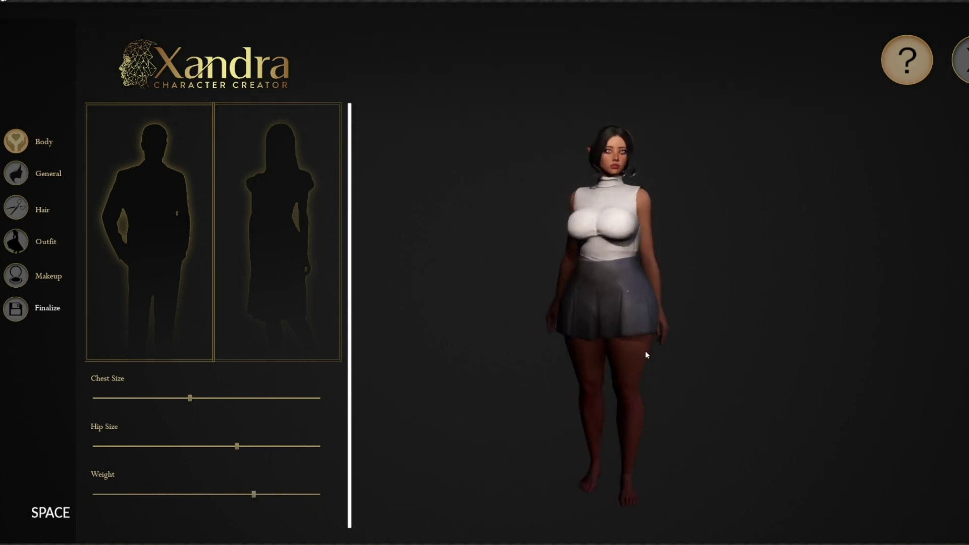
drag(175, 494, 129, 494)
drag(190, 397, 96, 397)
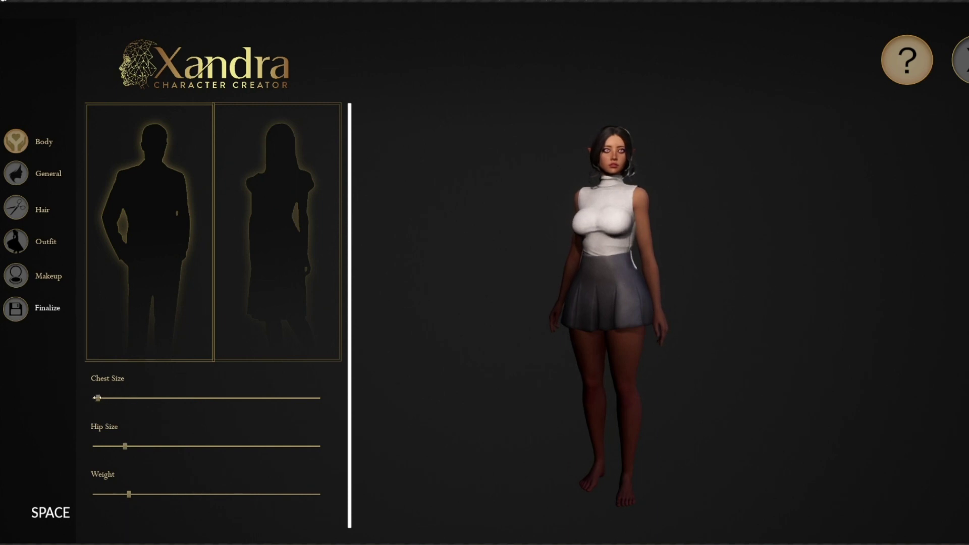